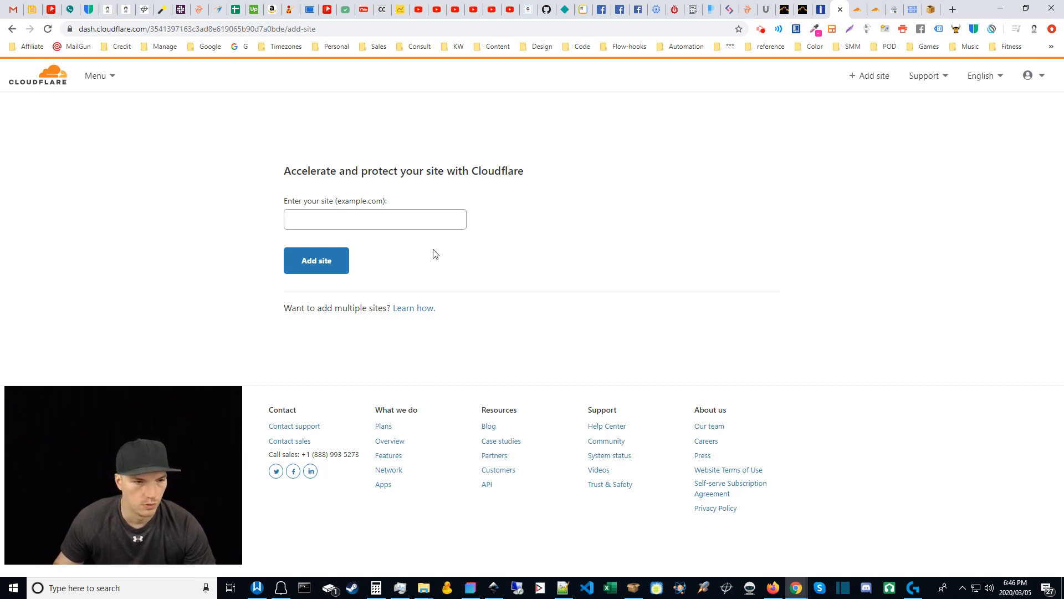
Add the site hop.click to Cloudflare and continue with the Free plan
{"action": "left_click", "coordinate": [371, 219]}
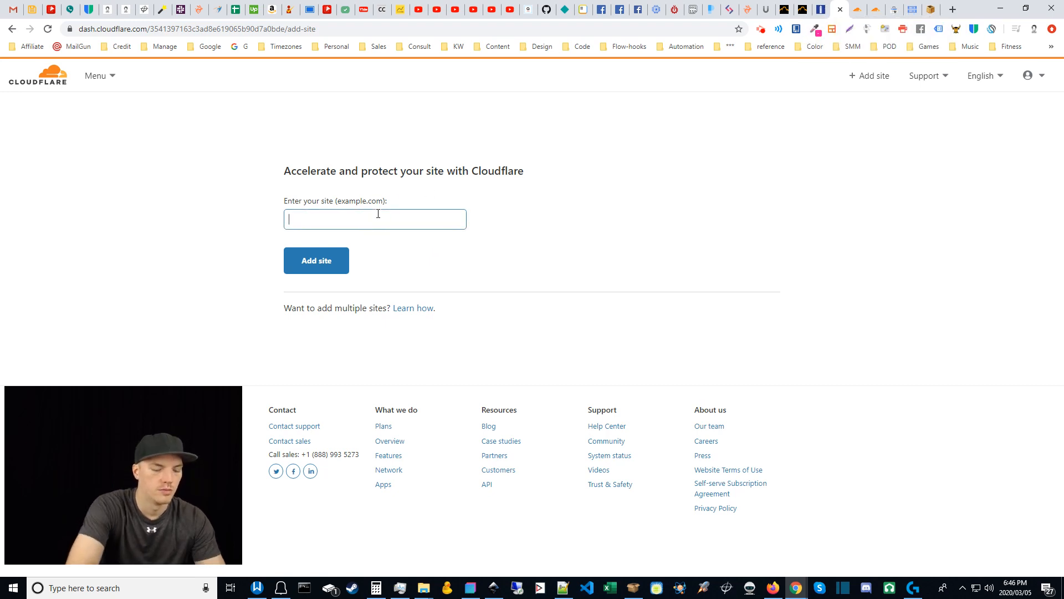
{"action": "type", "text": "hop.click"}
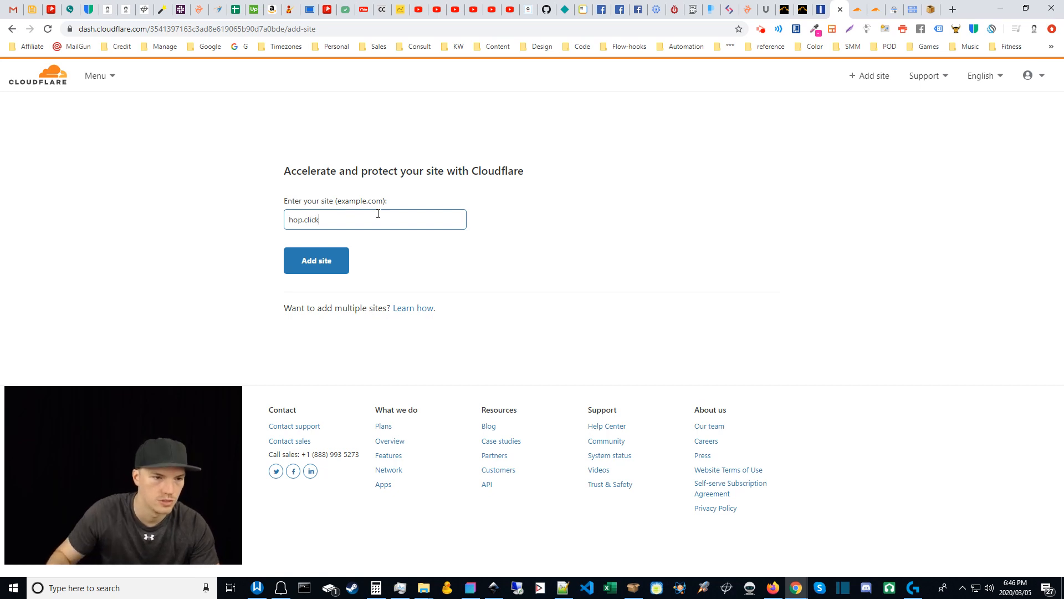
{"action": "left_click", "coordinate": [331, 264]}
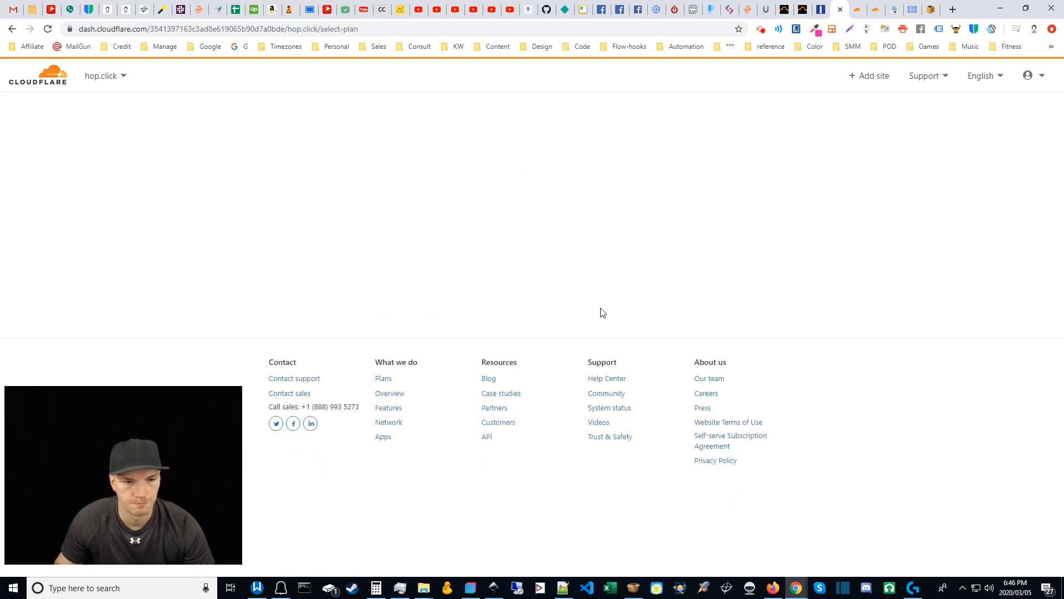
{"action": "left_click", "coordinate": [312, 286]}
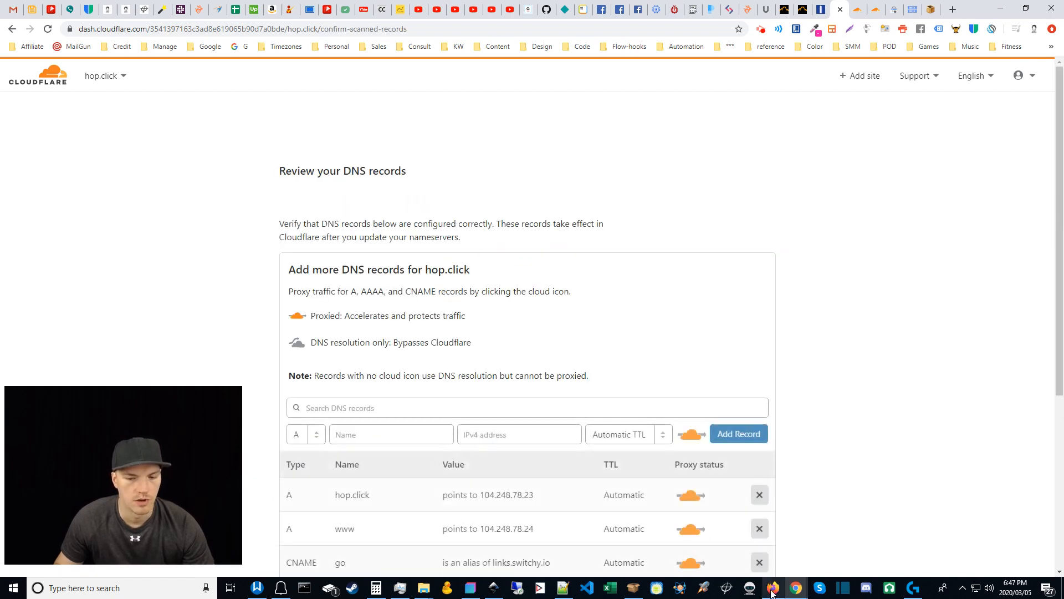
Delete the scanned A records for www and the root domain hop.click
{"action": "mouse_move", "coordinate": [772, 592]}
{"action": "scroll", "coordinate": [865, 426], "scroll_direction": "down", "scroll_amount": 2}
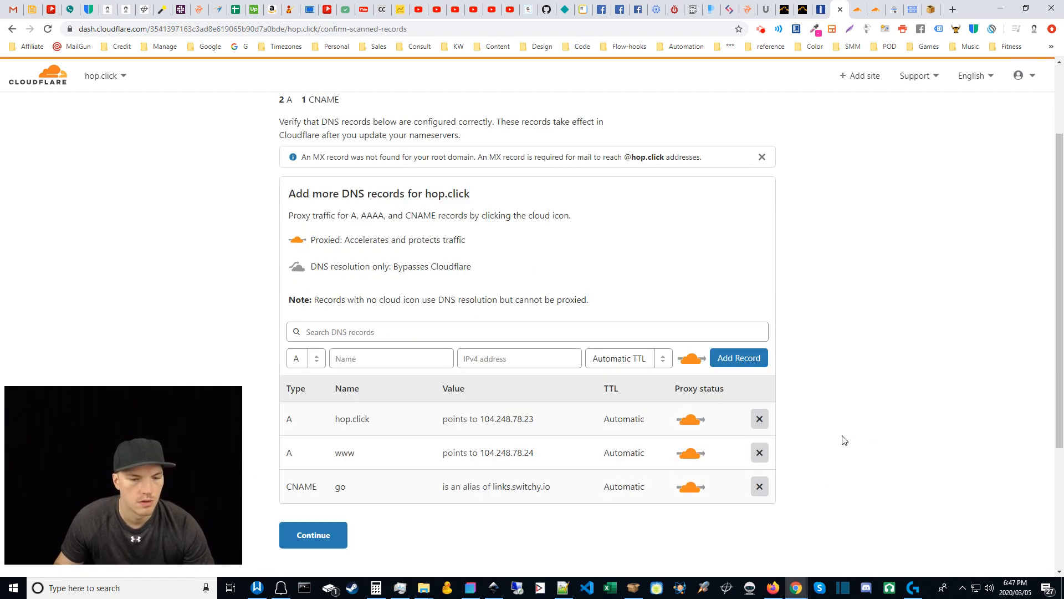
{"action": "left_click", "coordinate": [759, 452]}
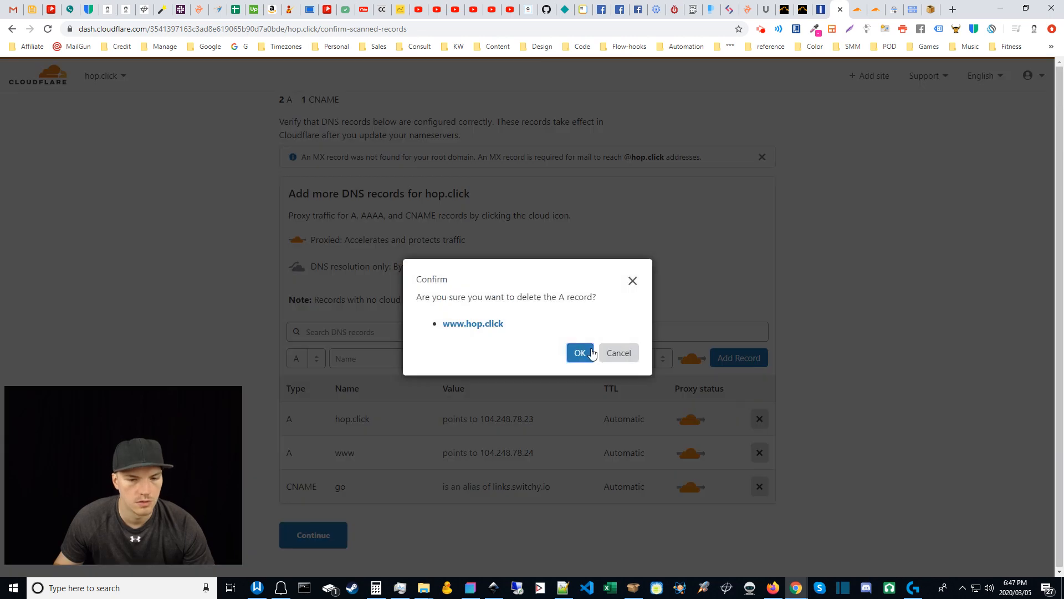
{"action": "left_click", "coordinate": [578, 356]}
{"action": "left_click", "coordinate": [759, 418]}
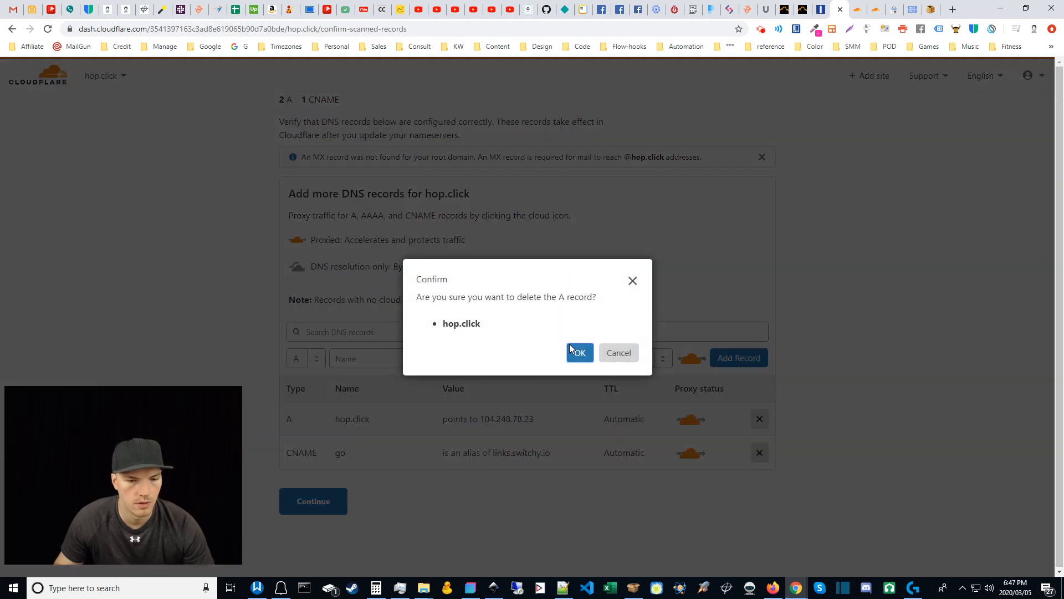
{"action": "left_click", "coordinate": [576, 352]}
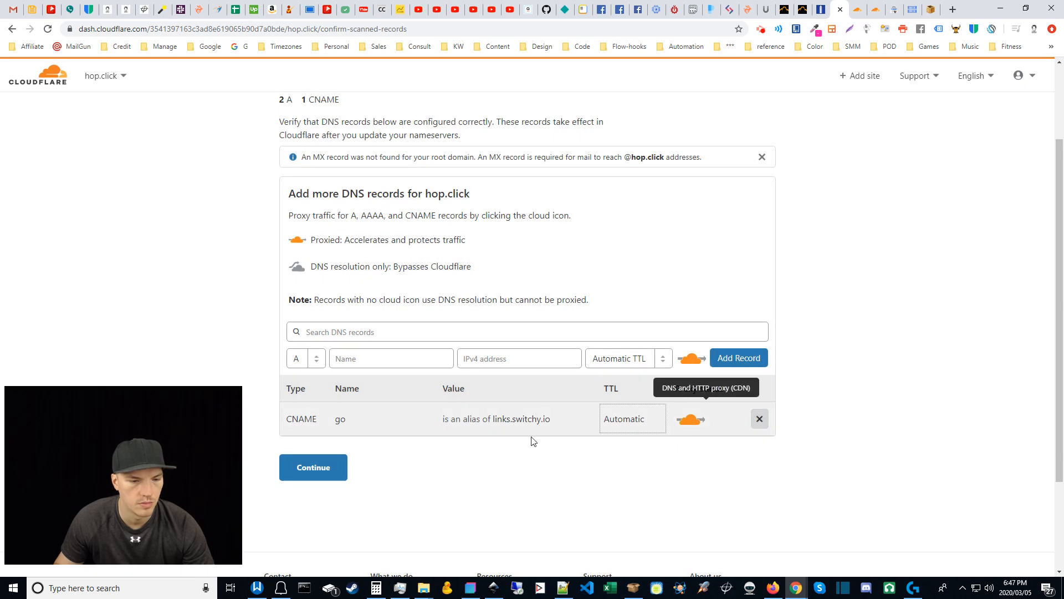
Accept the remaining DNS records, continue with the default nameserver method, and check the nameservers for hop.click at NameSilo
{"action": "left_click", "coordinate": [327, 473]}
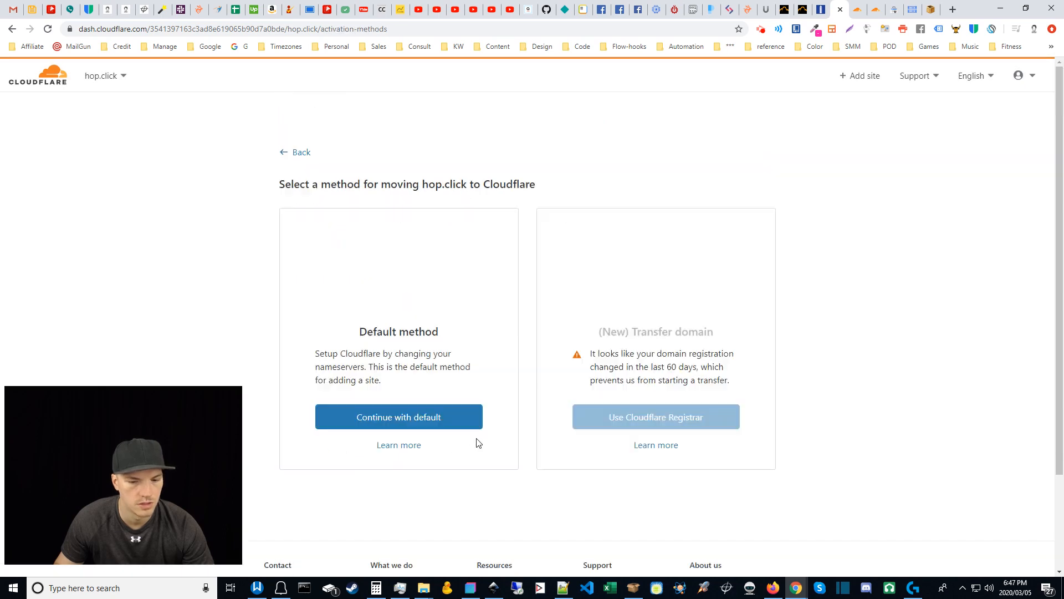
{"action": "left_click", "coordinate": [405, 421]}
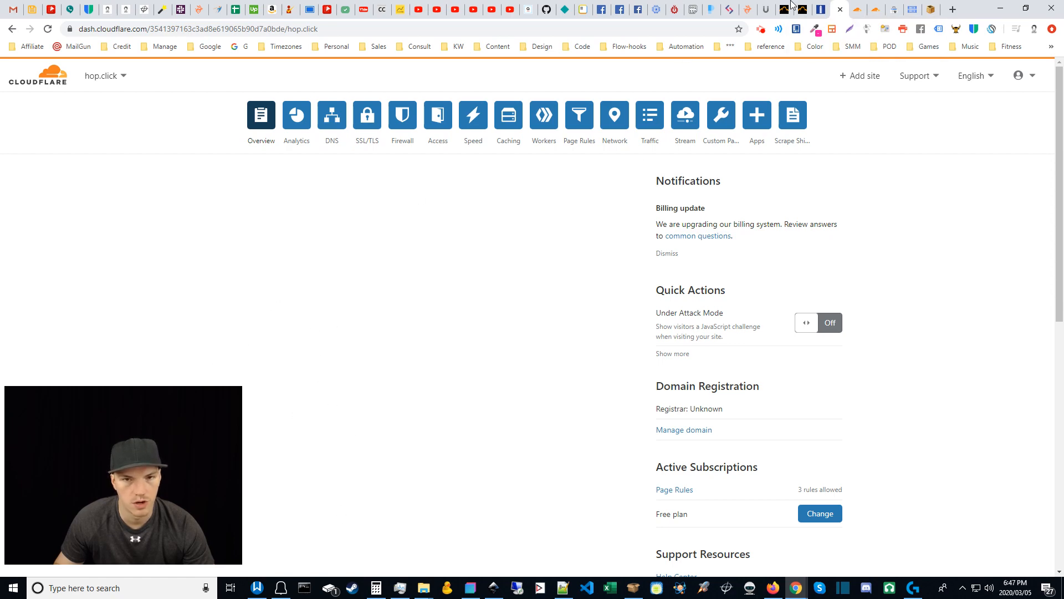
{"action": "left_click", "coordinate": [821, 9]}
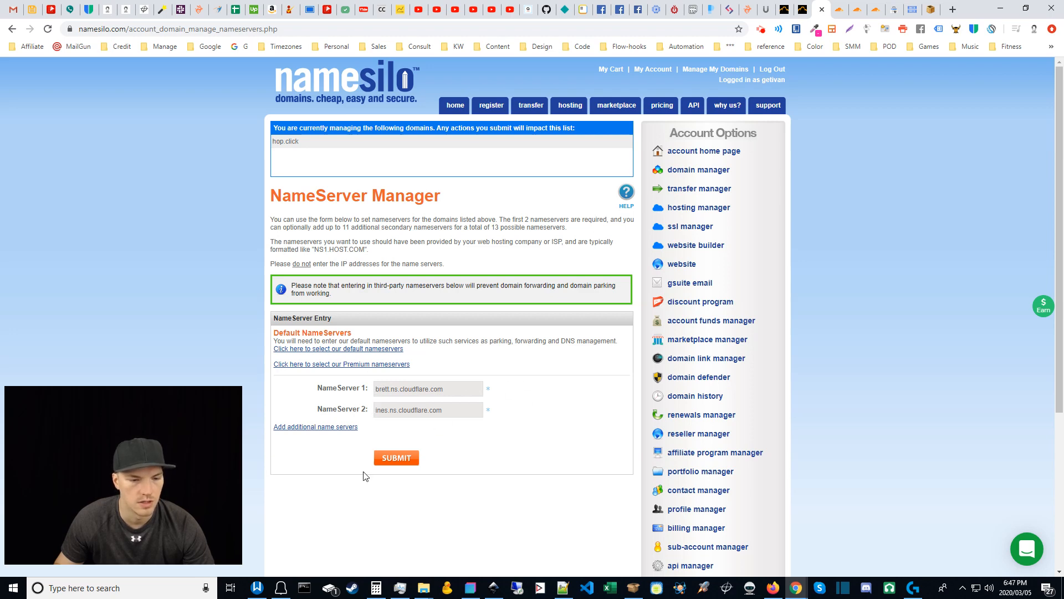
{"action": "left_click", "coordinate": [838, 6]}
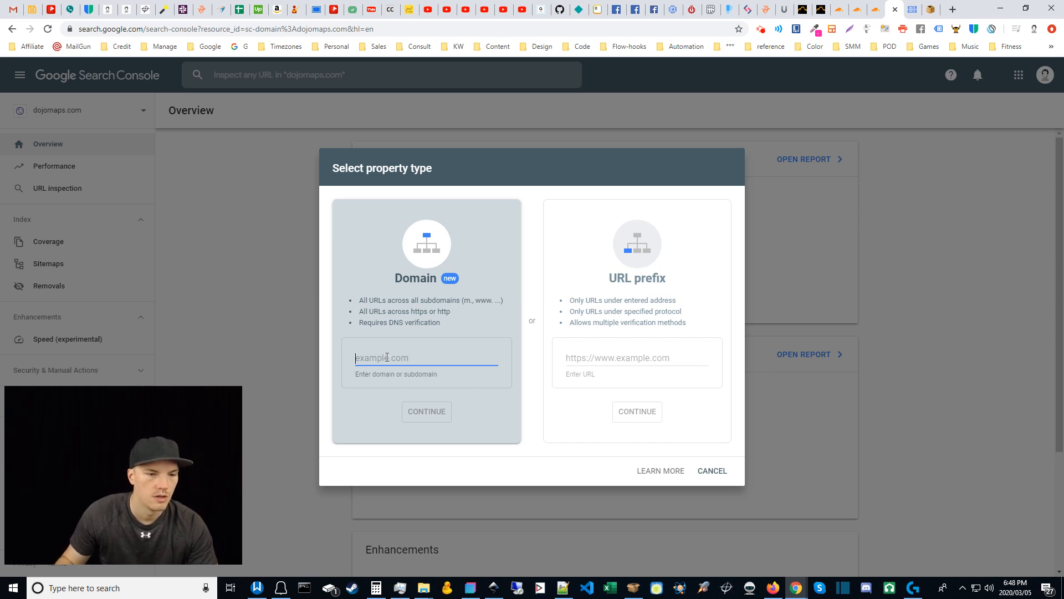
Enter hop.click as a new Domain property in Google Search Console
{"action": "type", "text": "hopcl"}
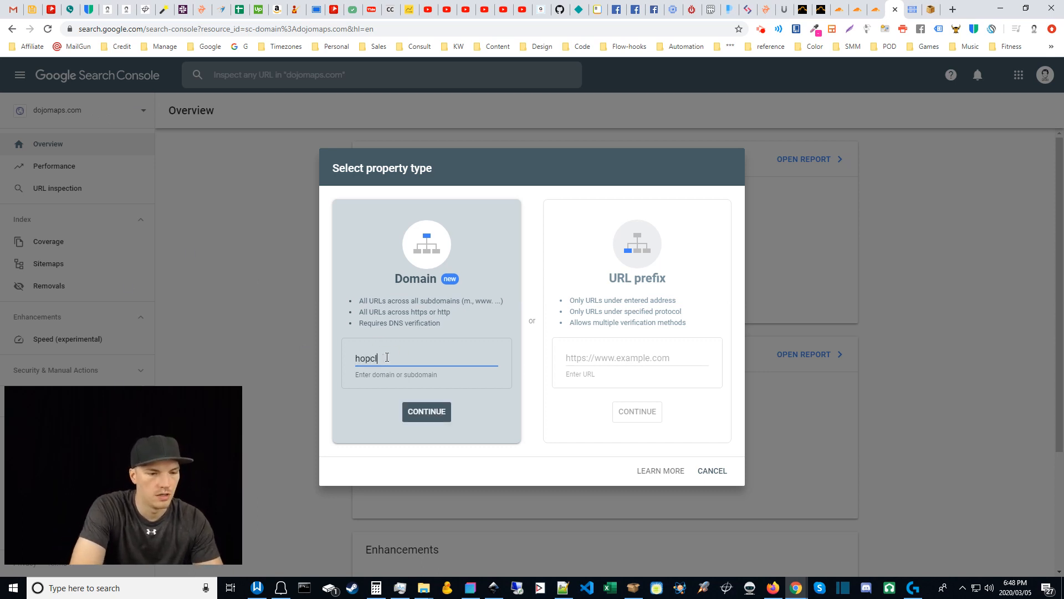
{"action": "key", "text": "BackSpace"}
{"action": "key", "text": "BackSpace"}
{"action": "type", "text": ".cl"}
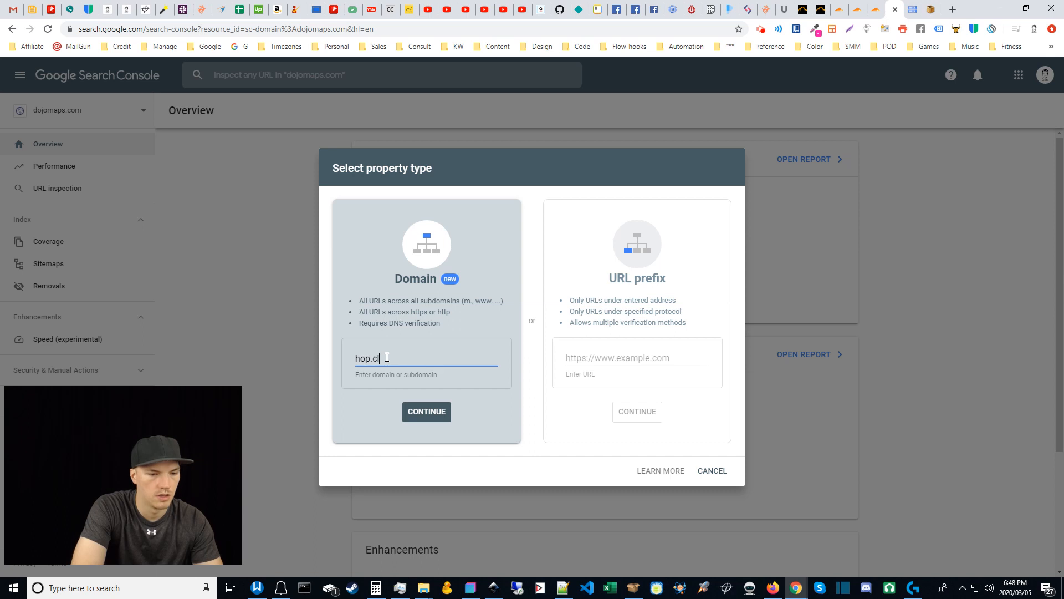
{"action": "type", "text": "ick"}
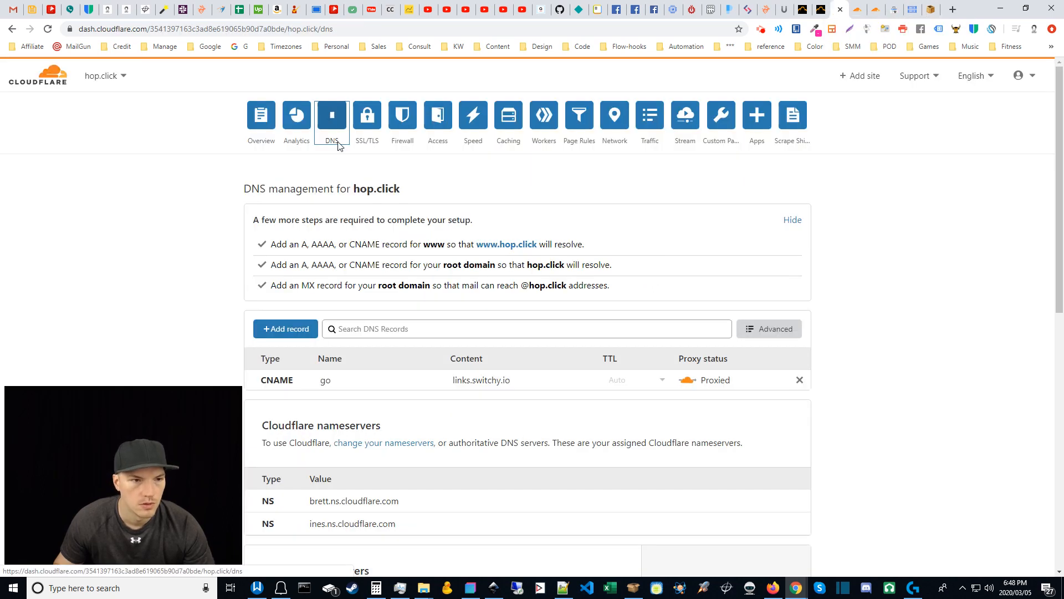
Add a TXT record in Cloudflare DNS with the name @ and the Google site verification token as its content
{"action": "left_click", "coordinate": [302, 330]}
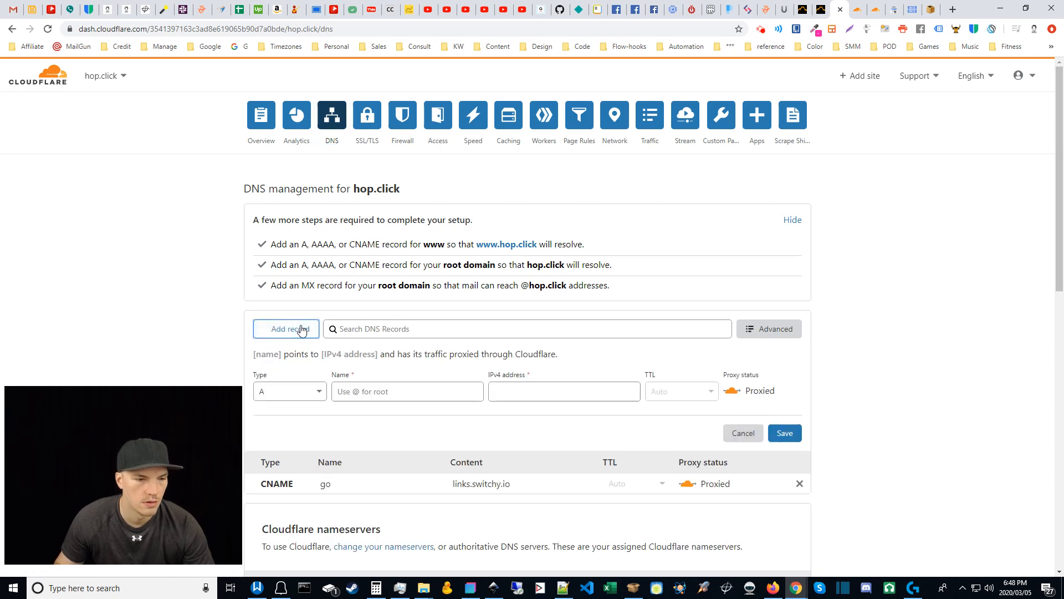
{"action": "left_click", "coordinate": [308, 391]}
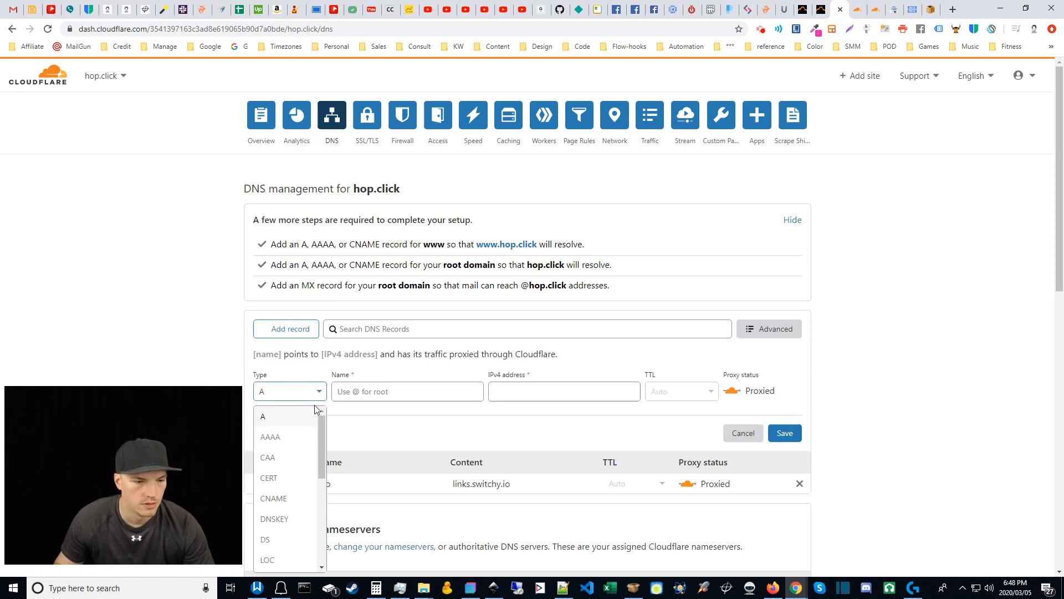
{"action": "scroll", "coordinate": [310, 462], "scroll_direction": "down", "scroll_amount": 4}
{"action": "left_click", "coordinate": [269, 542]}
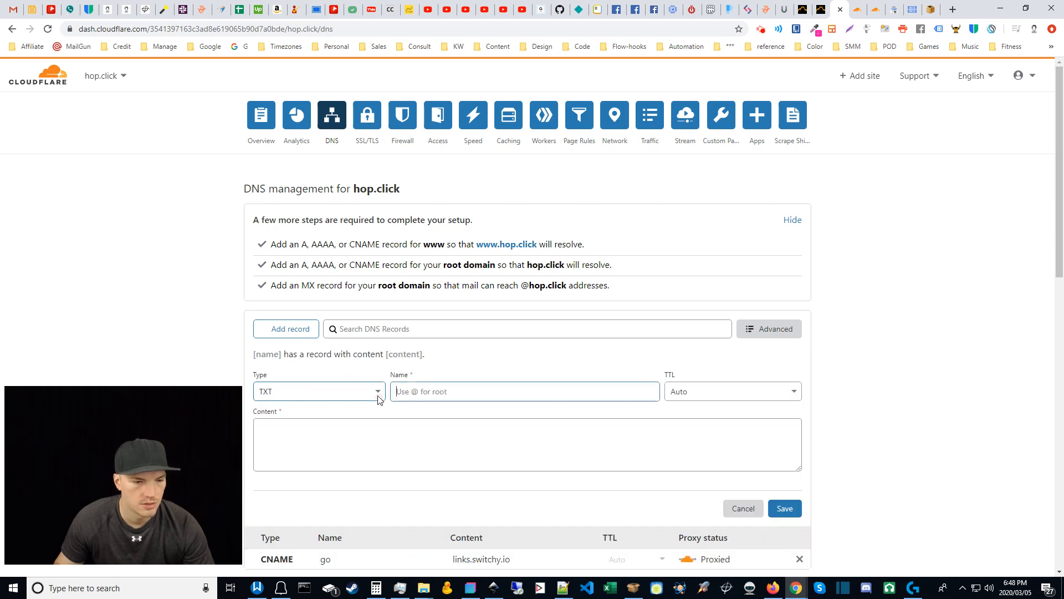
{"action": "left_click", "coordinate": [432, 394]}
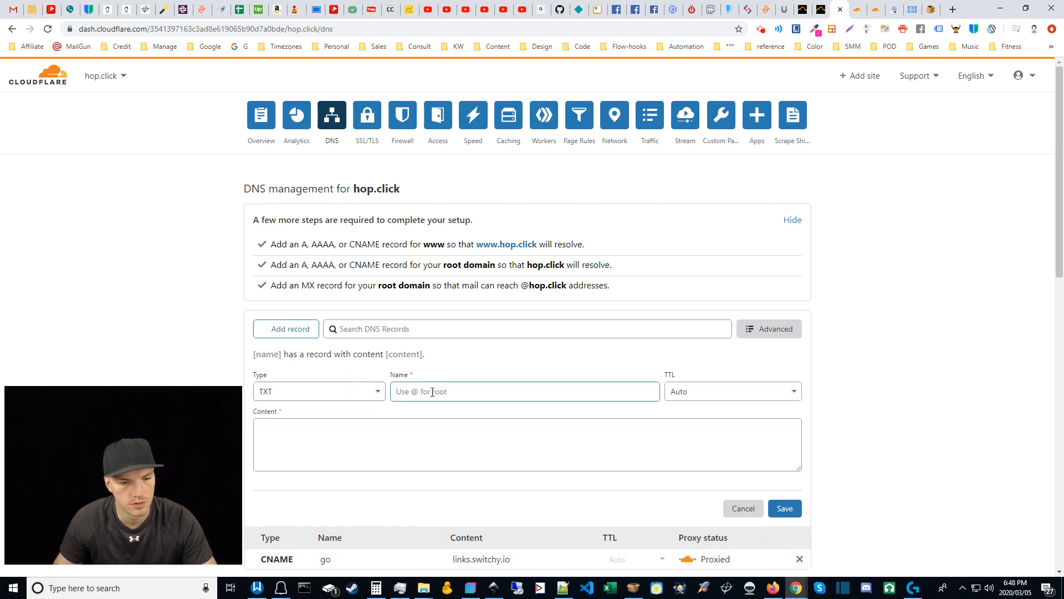
{"action": "type", "text": "@"}
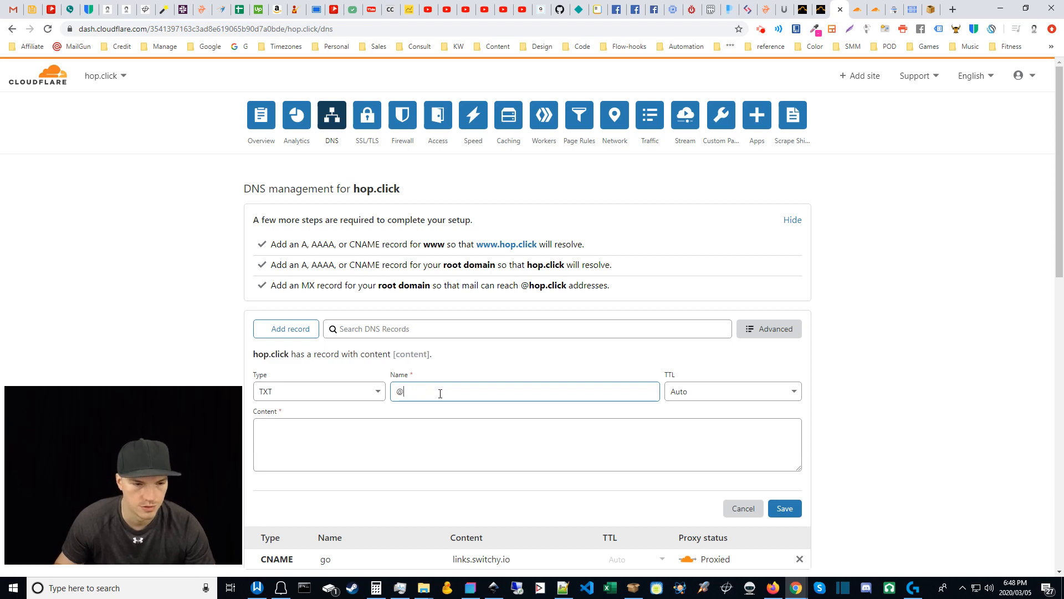
{"action": "left_click", "coordinate": [301, 444]}
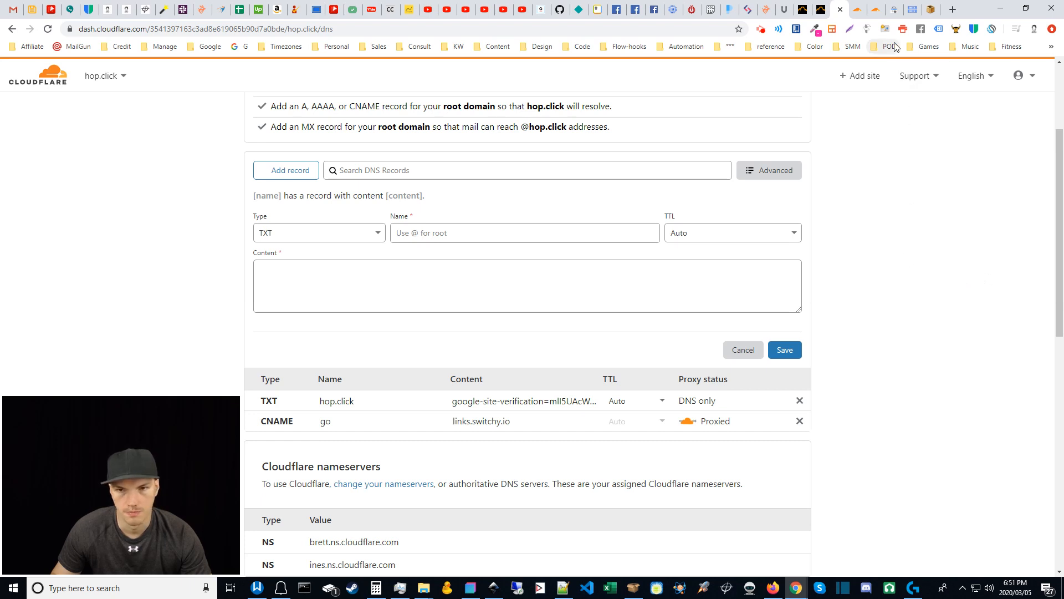
Return to Google Search Console, verify ownership of hop.click and close the verification dialog
{"action": "left_click", "coordinate": [894, 6]}
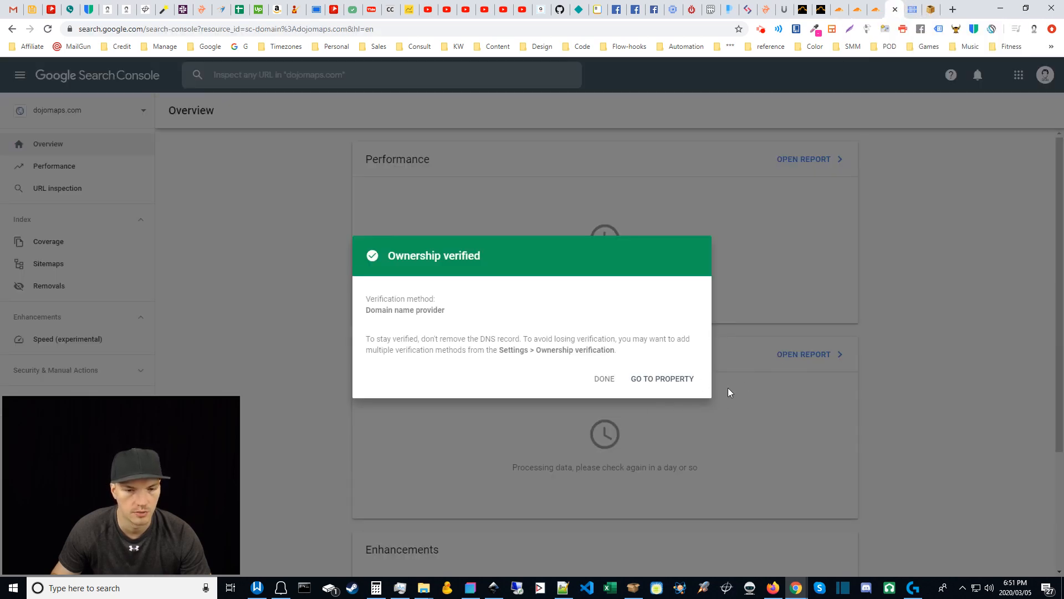
{"action": "left_click", "coordinate": [605, 381]}
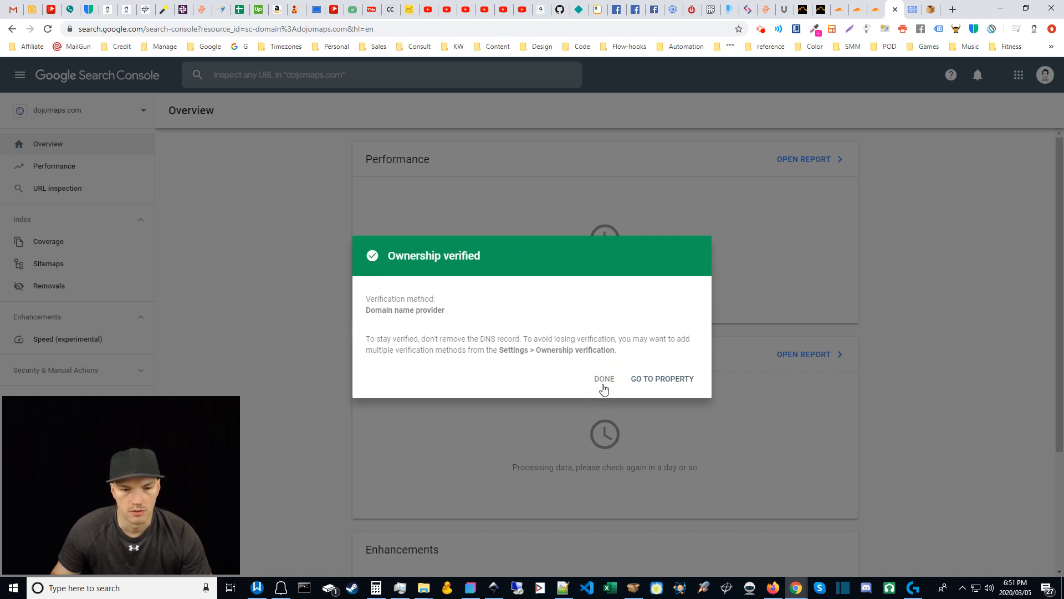
{"action": "left_click", "coordinate": [604, 382]}
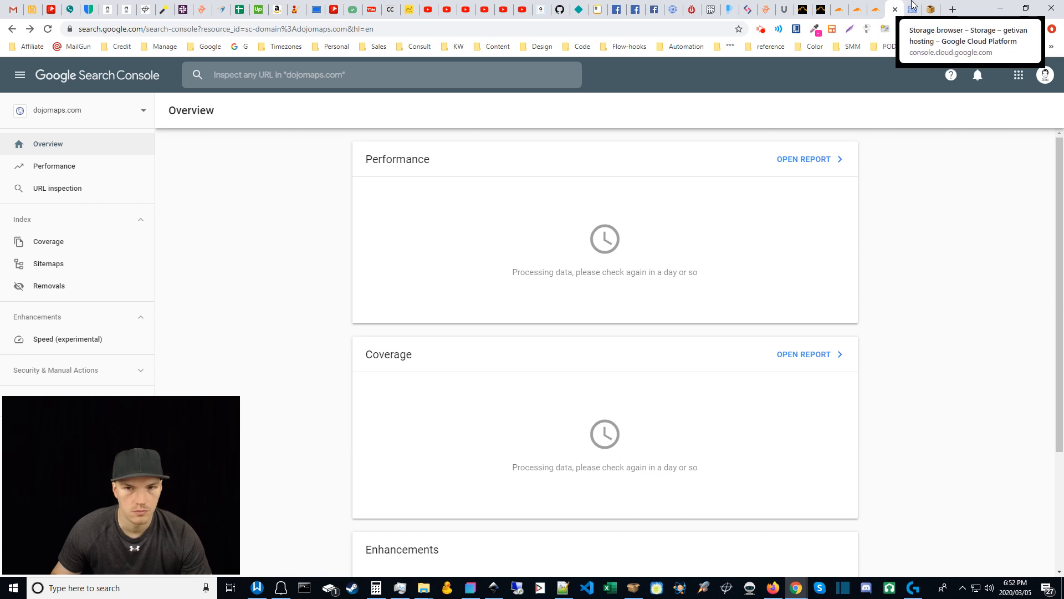
Switch to the Google Cloud Platform storage browser and start creating a new bucket
{"action": "left_click", "coordinate": [913, 6]}
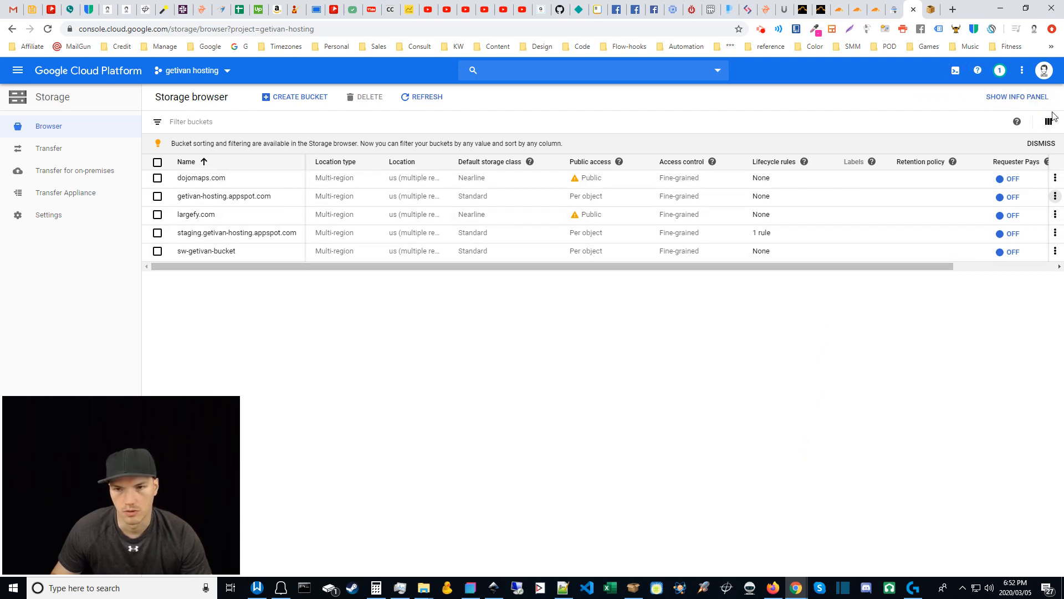
{"action": "left_click", "coordinate": [289, 101]}
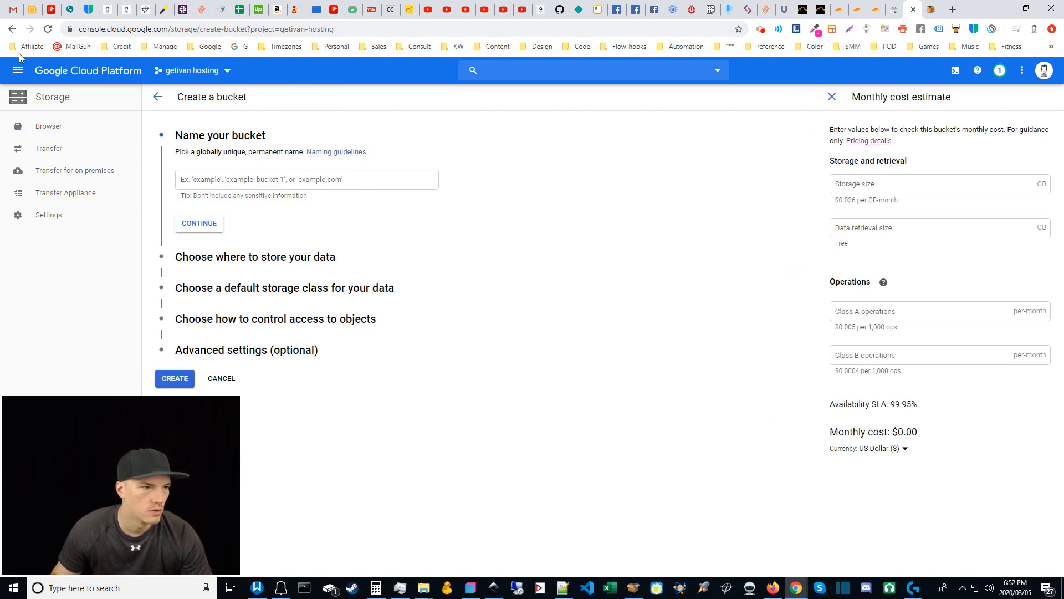
{"action": "left_click", "coordinate": [13, 72]}
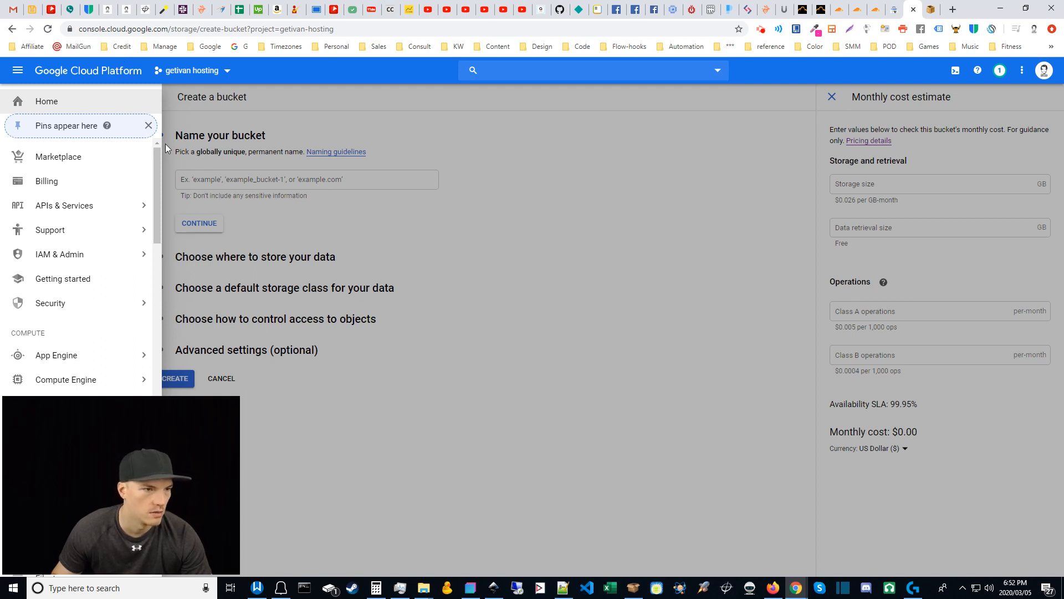
{"action": "left_click_drag", "start_coordinate": [156, 160], "coordinate": [156, 239]}
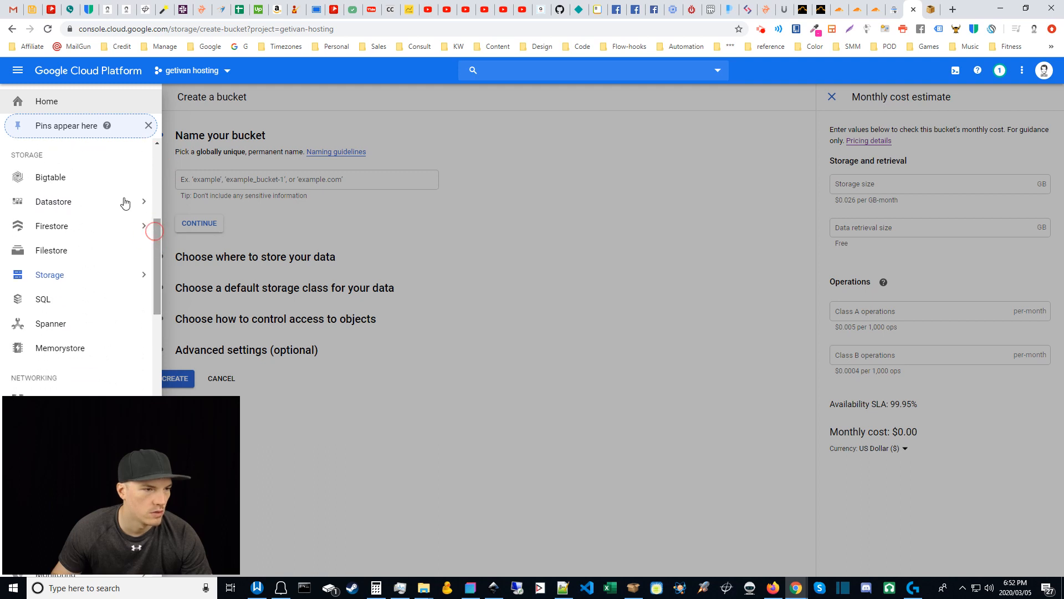
{"action": "mouse_move", "coordinate": [53, 278]}
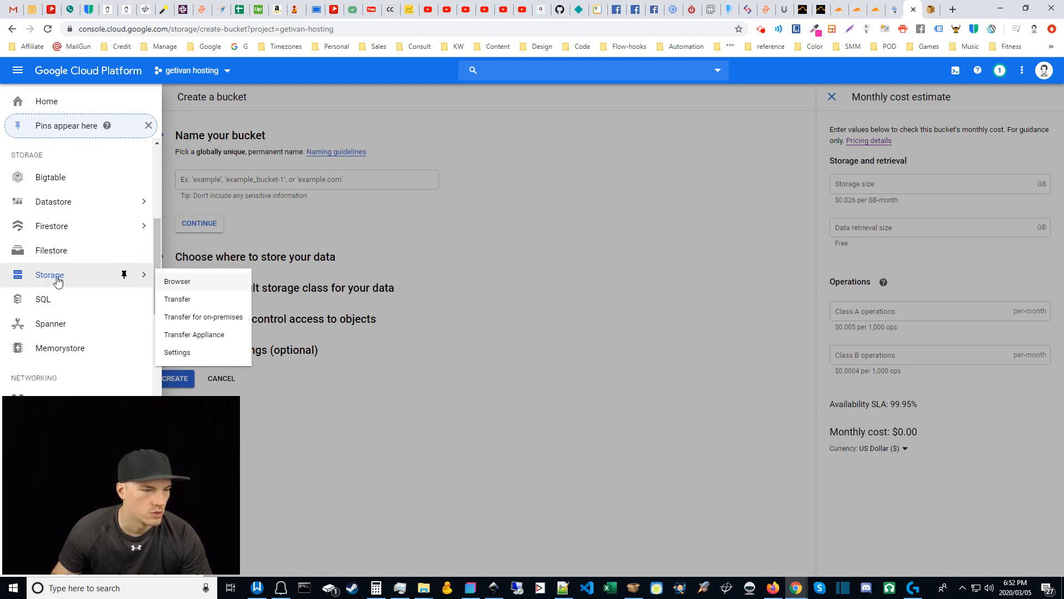
{"action": "left_click", "coordinate": [622, 363]}
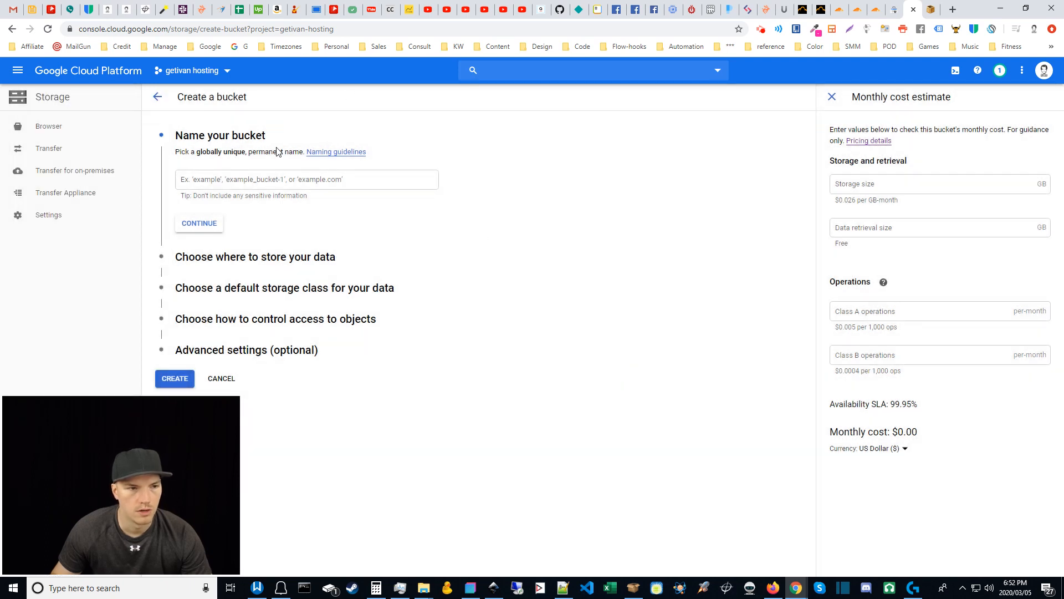
Name the new bucket hop.click and accept the Multi-region location us (multiple regions in United States)
{"action": "left_click", "coordinate": [226, 179]}
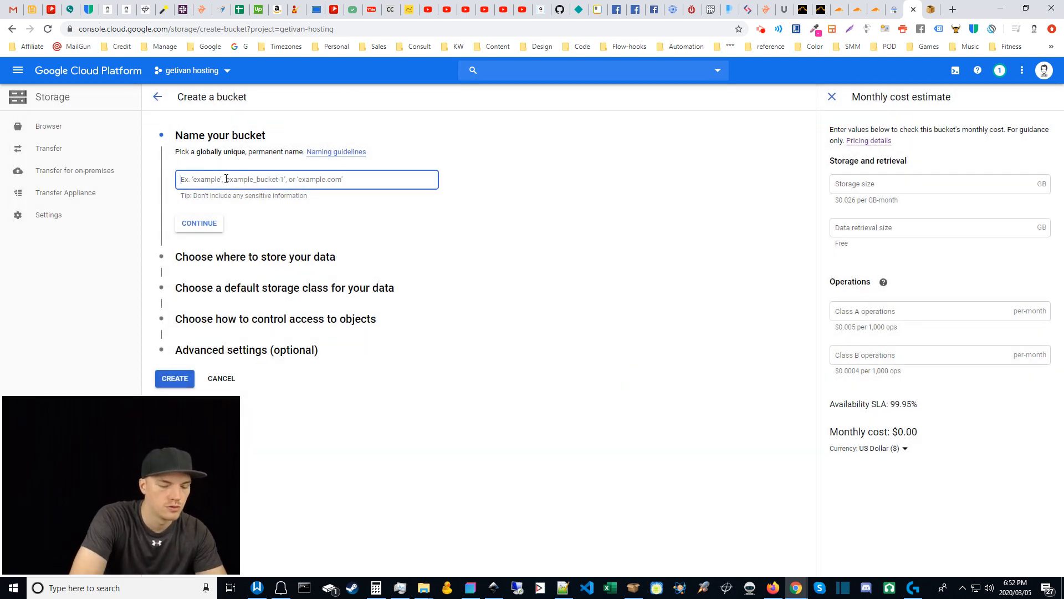
{"action": "type", "text": "hop.cli"}
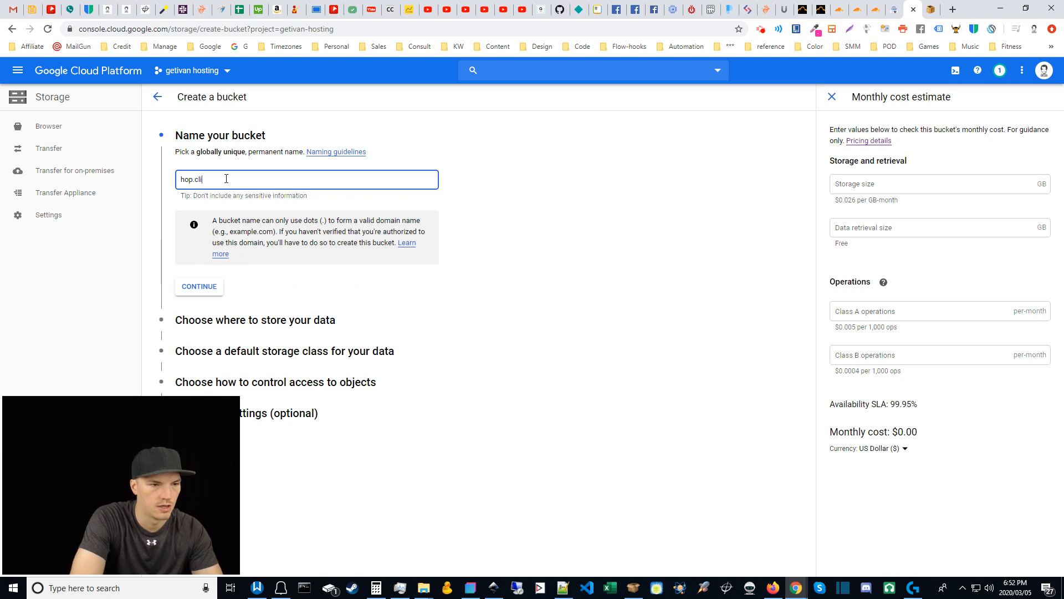
{"action": "type", "text": "k"}
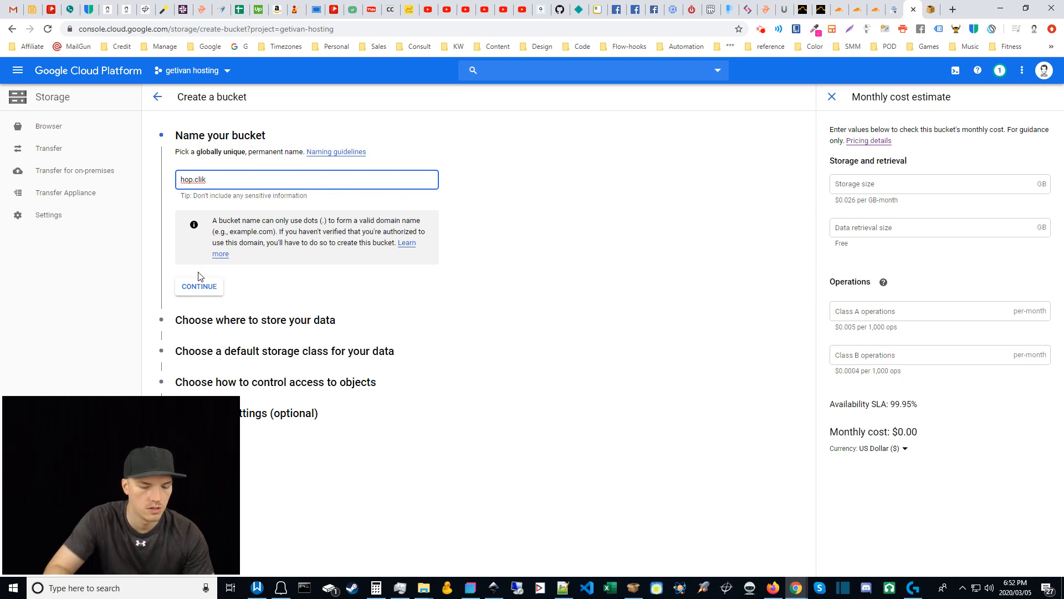
{"action": "key", "text": "BackSpace"}
{"action": "type", "text": "ck"}
{"action": "left_click", "coordinate": [206, 285]}
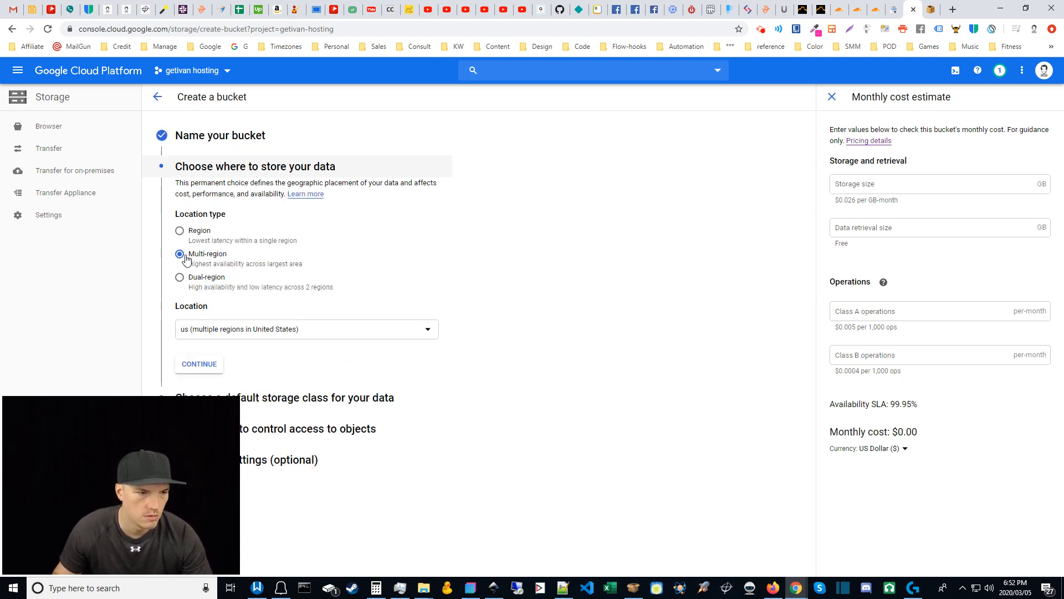
{"action": "left_click", "coordinate": [189, 370]}
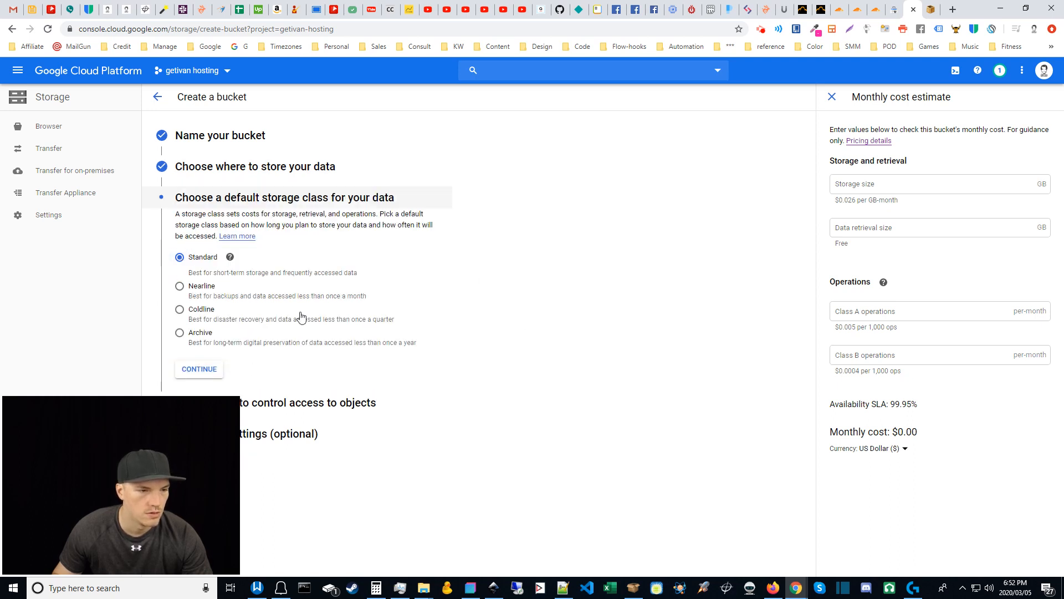
Create the bucket with the Nearline storage class, Fine-grained access control and a Google-managed encryption key
{"action": "left_click", "coordinate": [180, 286]}
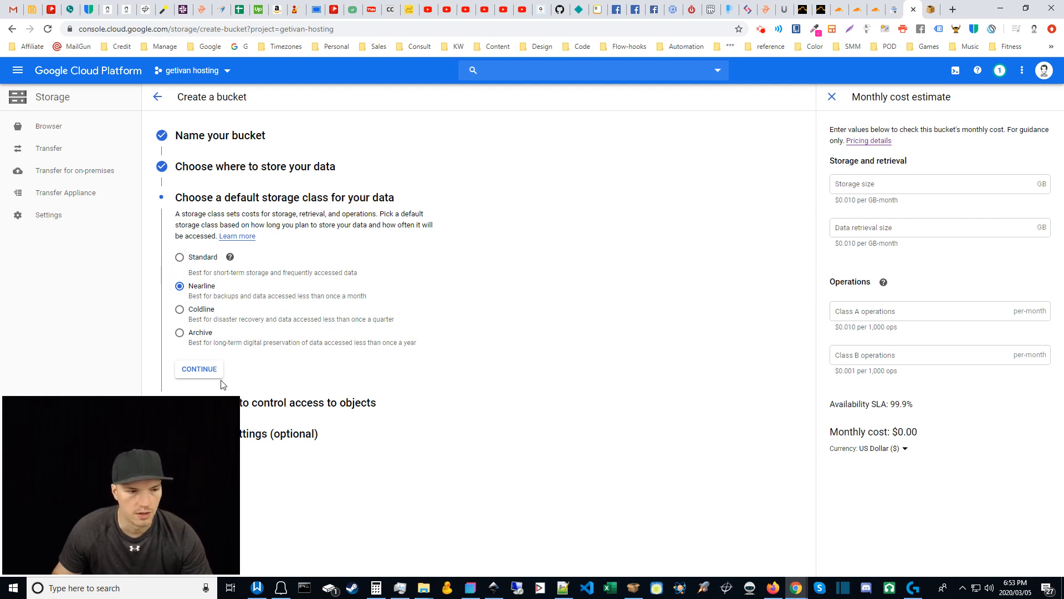
{"action": "left_click", "coordinate": [199, 369]}
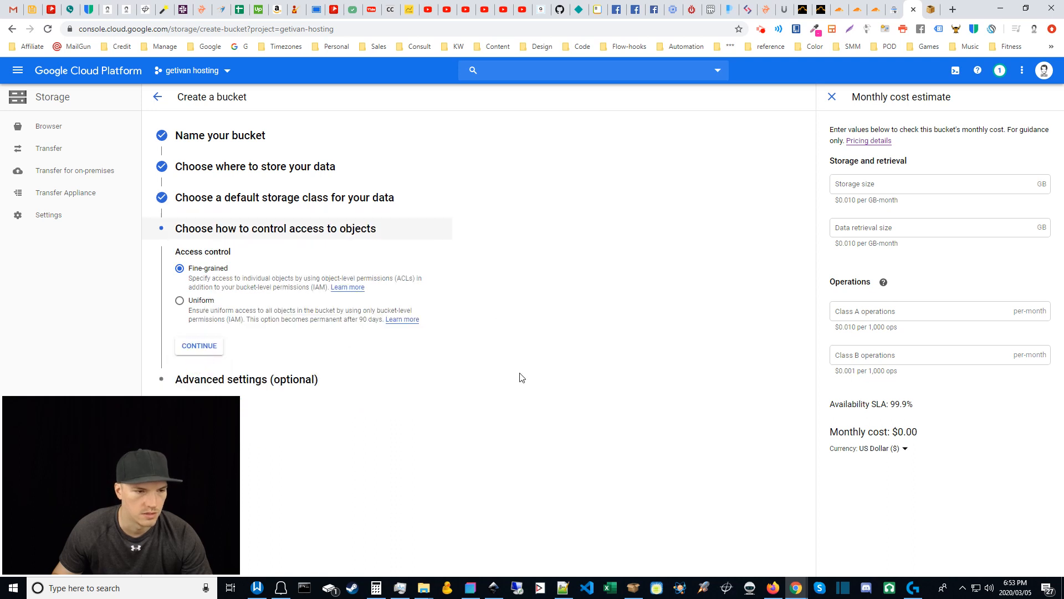
{"action": "left_click", "coordinate": [198, 348]}
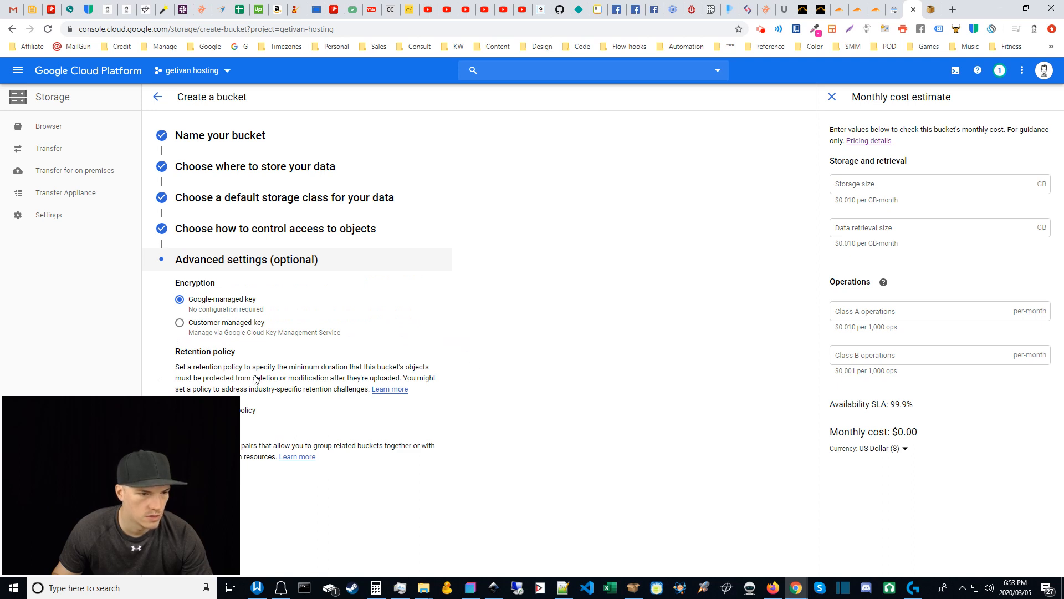
{"action": "mouse_move", "coordinate": [139, 467]}
{"action": "left_click_drag", "start_coordinate": [154, 472], "coordinate": [157, 295]}
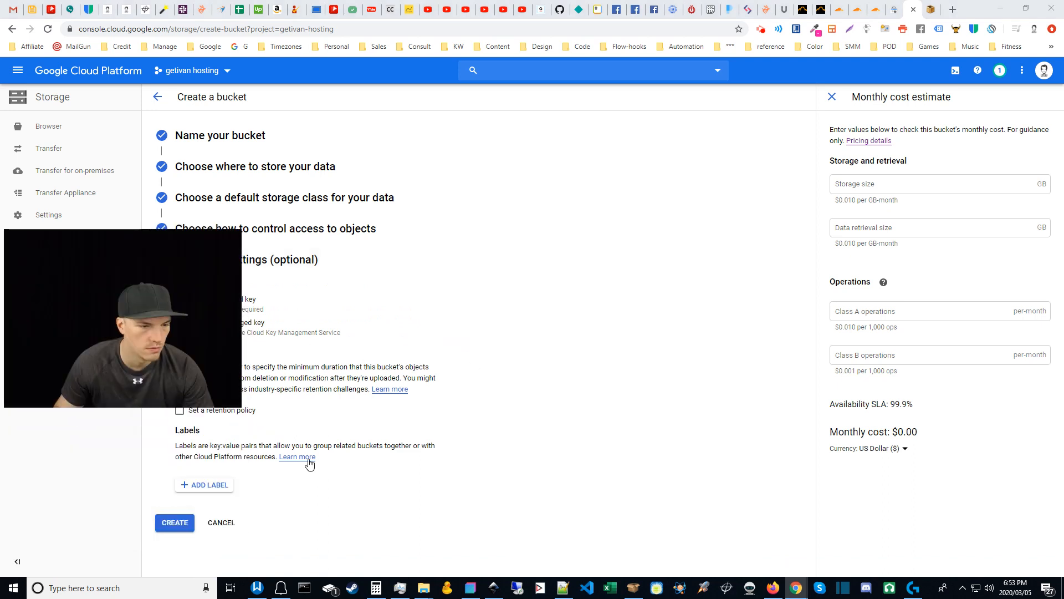
{"action": "left_click", "coordinate": [174, 523]}
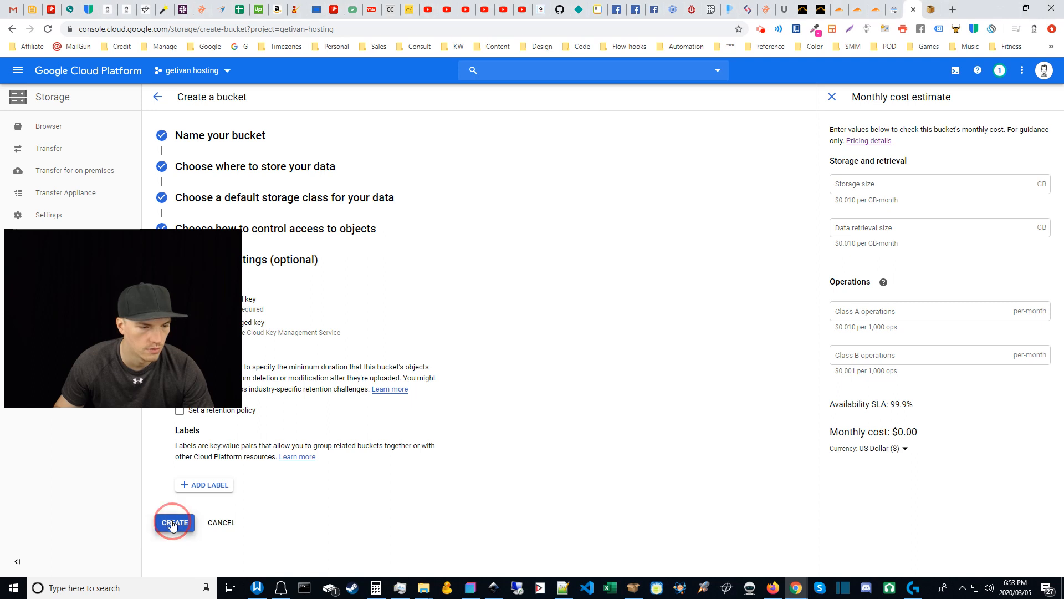
{"action": "mouse_move", "coordinate": [161, 337]}
{"action": "left_click_drag", "start_coordinate": [160, 337], "coordinate": [179, 497]}
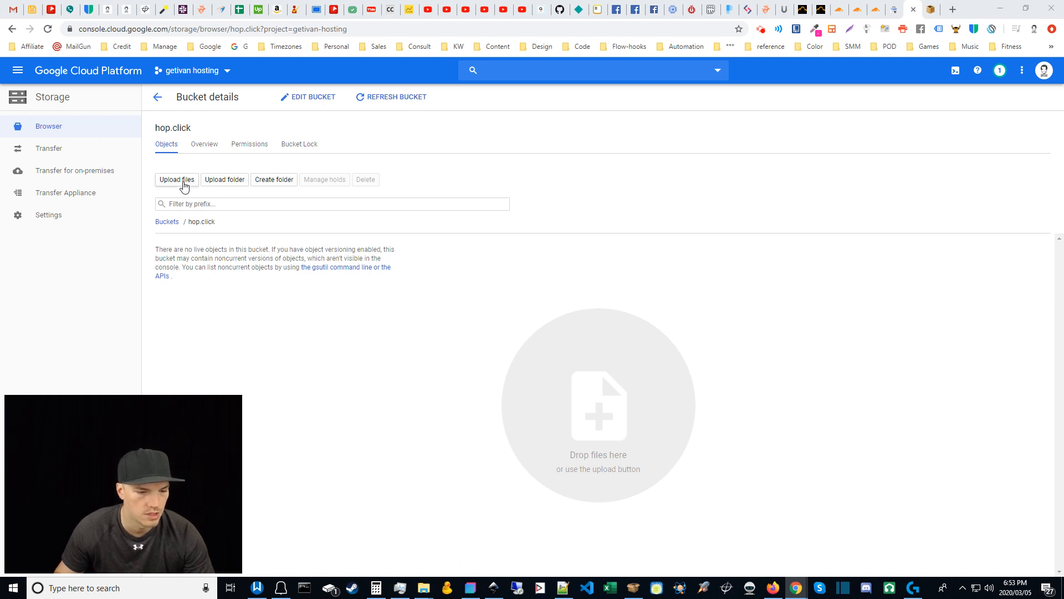
Upload 404.html, cookie-policy.html, index.html, privacy-policy.html, success.html and tos.html from the local hop.click folder to the bucket
{"action": "left_click", "coordinate": [184, 179]}
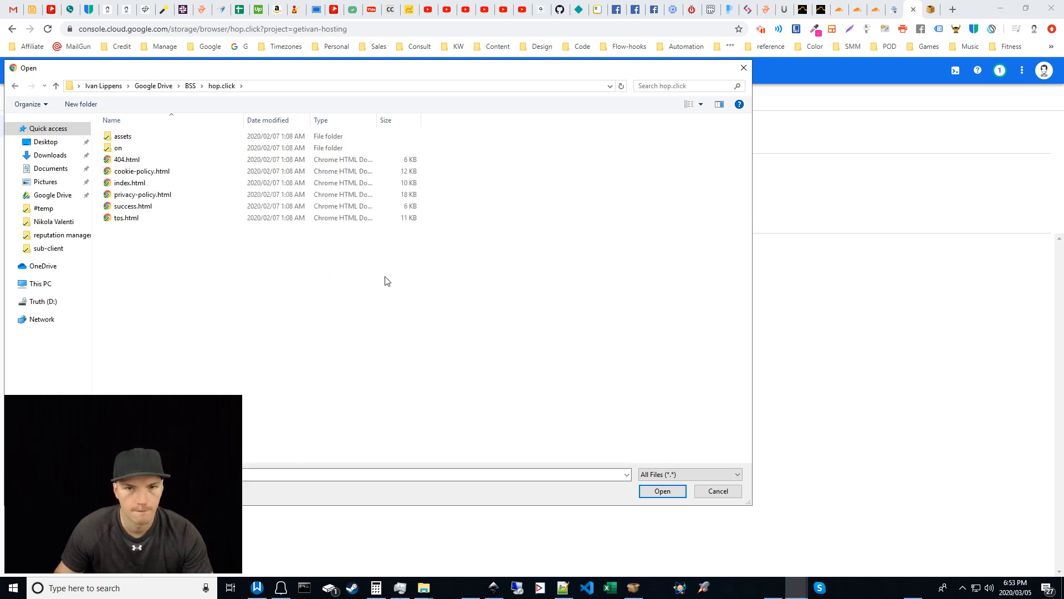
{"action": "left_click_drag", "start_coordinate": [435, 266], "coordinate": [109, 162]}
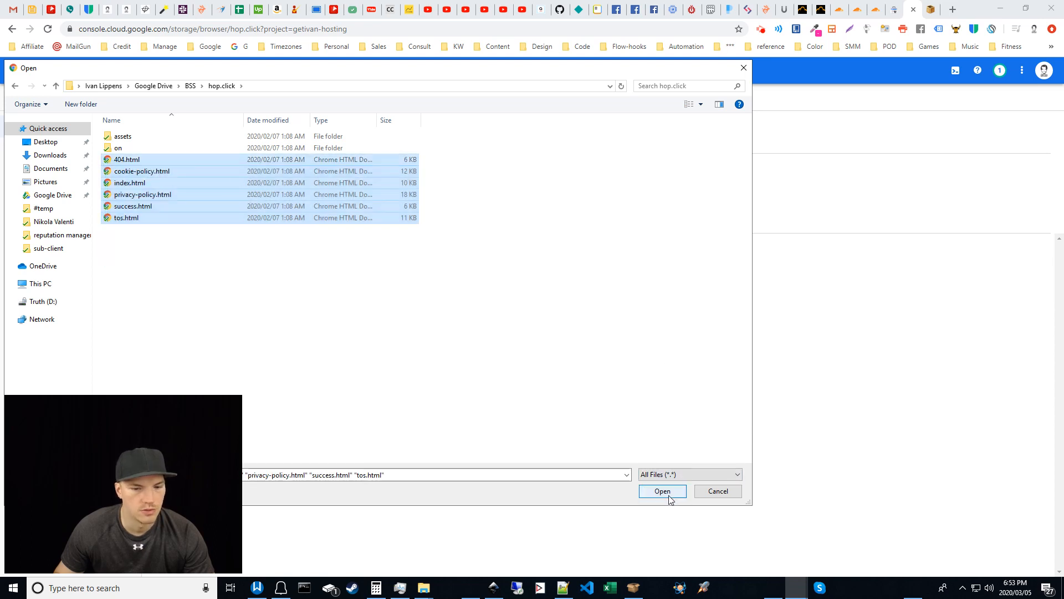
{"action": "left_click", "coordinate": [490, 255]}
{"action": "left_click_drag", "start_coordinate": [490, 259], "coordinate": [63, 116]}
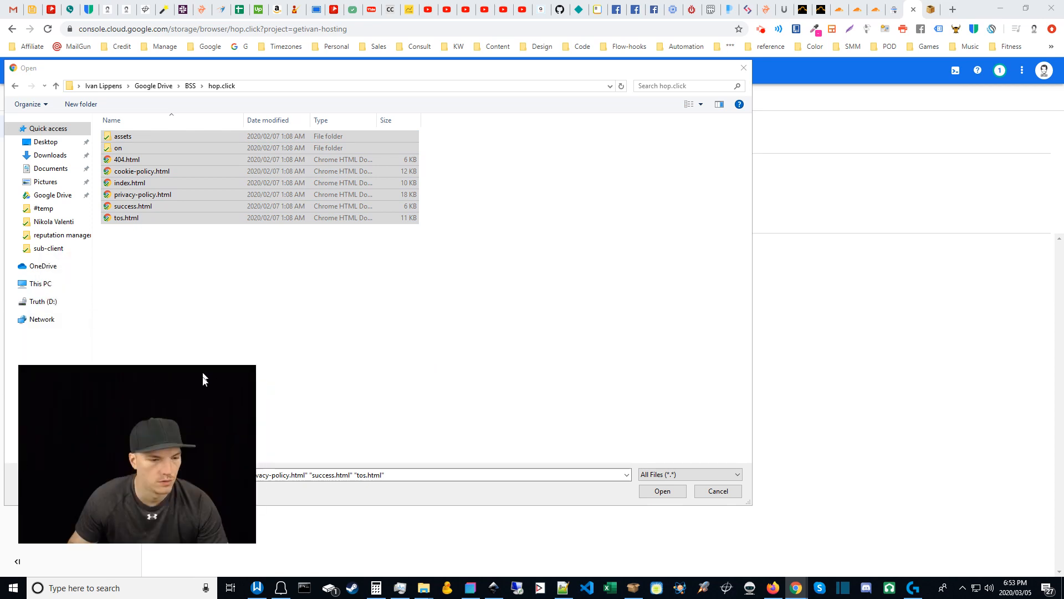
{"action": "left_click", "coordinate": [667, 493]}
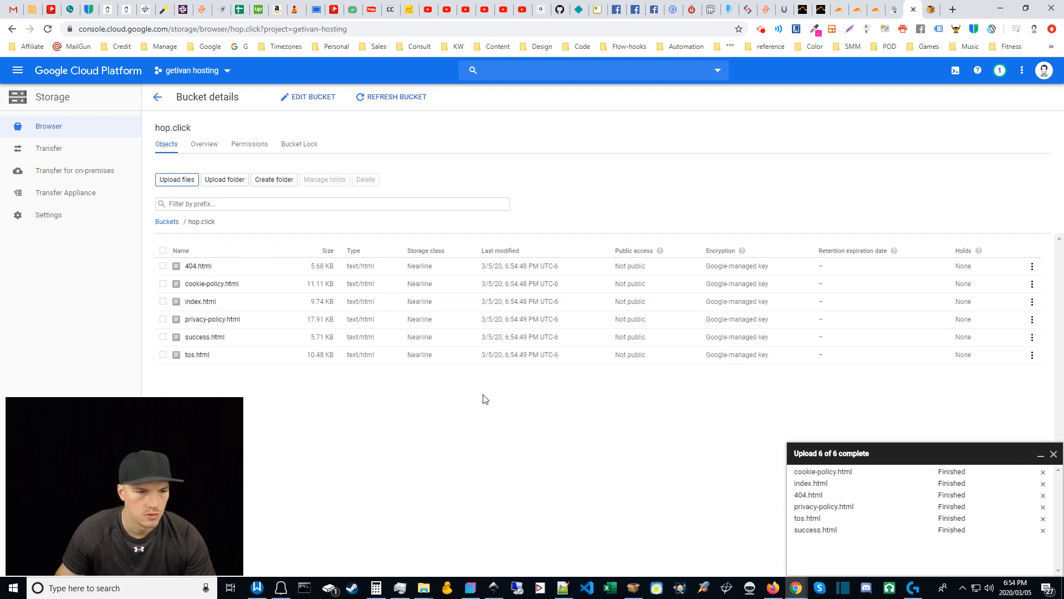
Upload the folder named on from the local hop.click folder to the bucket and approve the upload
{"action": "left_click", "coordinate": [221, 179]}
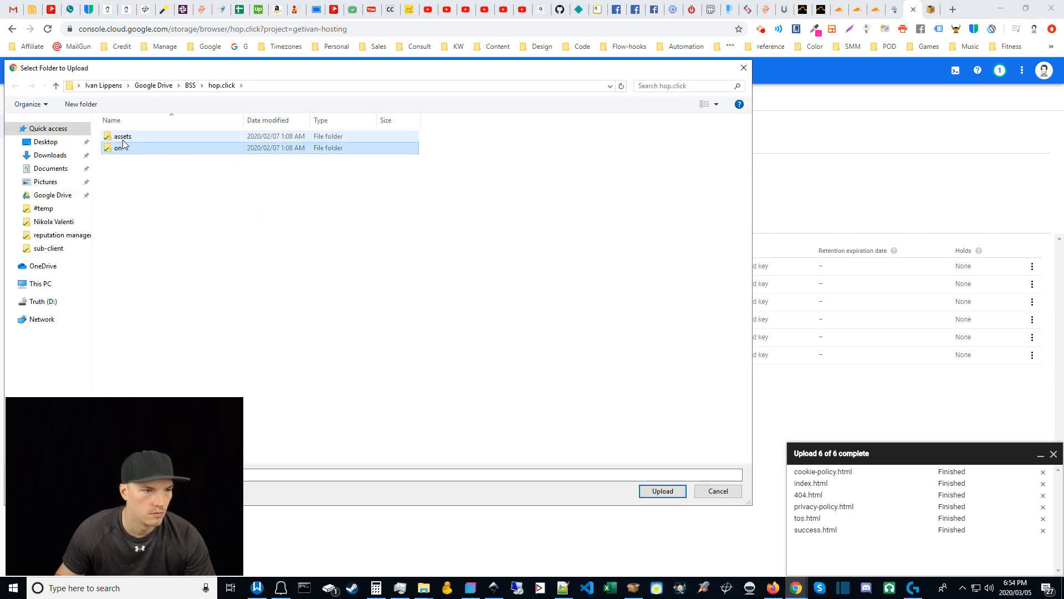
{"action": "left_click", "coordinate": [121, 150]}
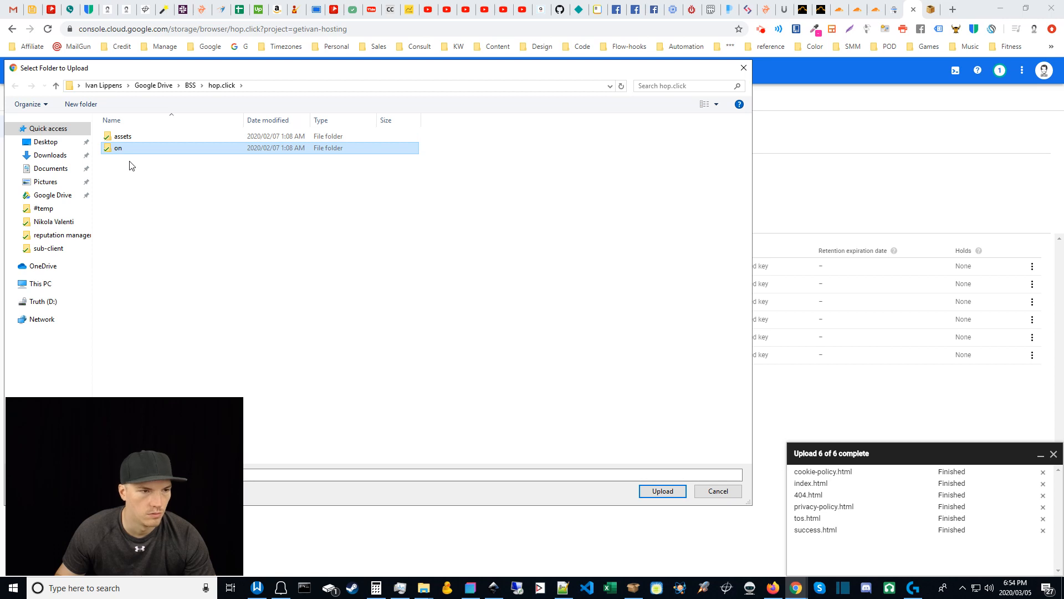
{"action": "left_click", "coordinate": [665, 493]}
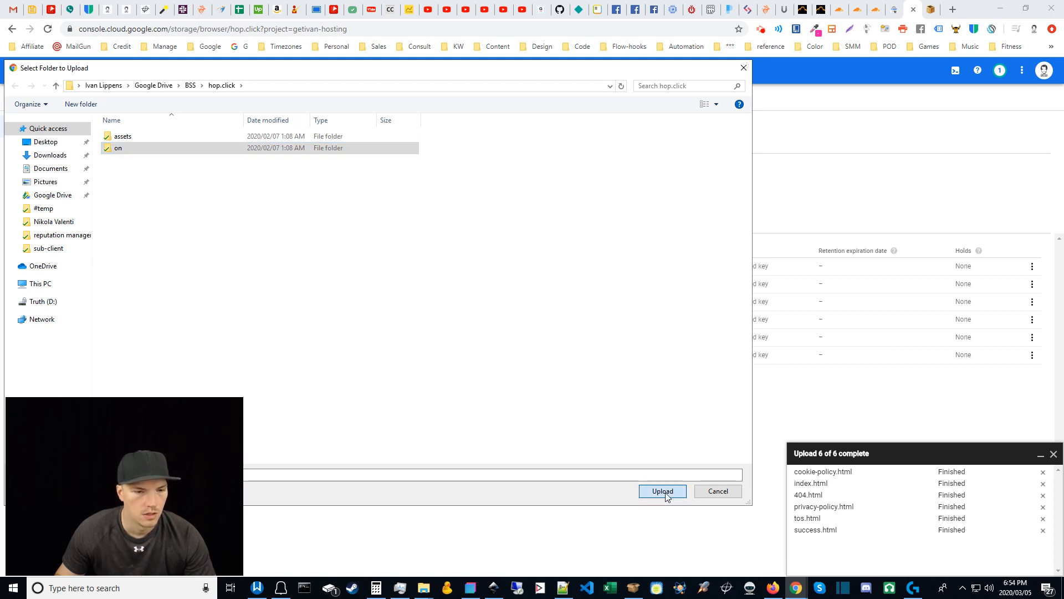
{"action": "left_click", "coordinate": [589, 99]}
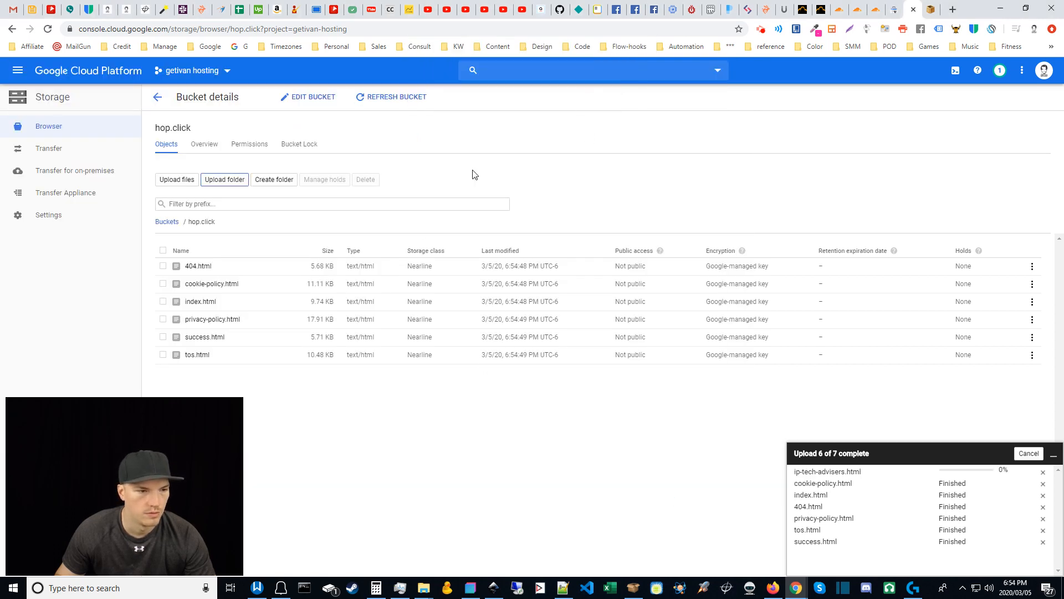
Upload the assets folder from the local hop.click folder to the bucket and dismiss the upload progress list
{"action": "left_click", "coordinate": [219, 181]}
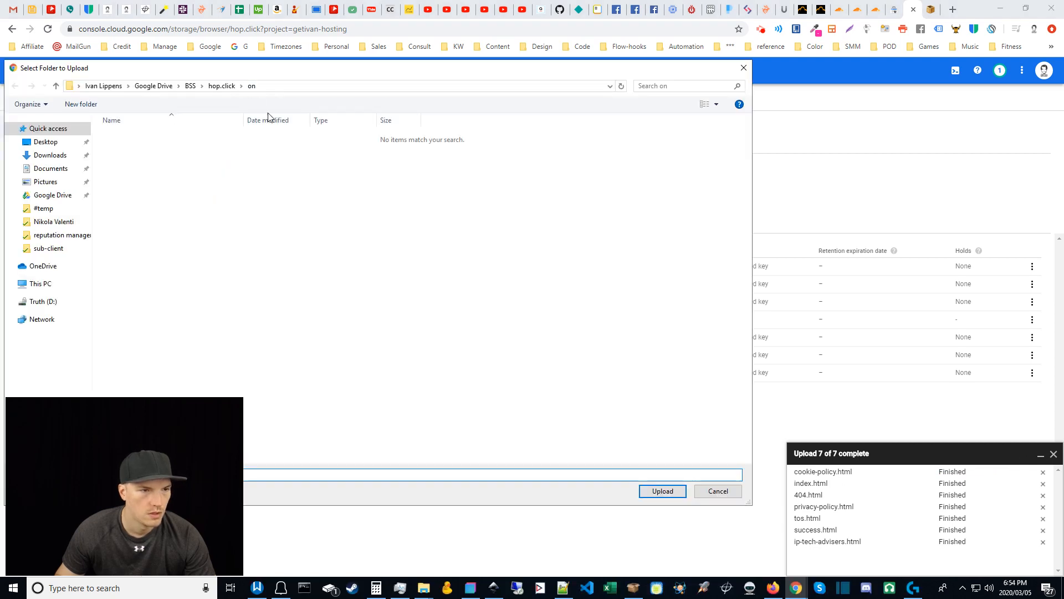
{"action": "left_click", "coordinate": [222, 86]}
{"action": "left_click", "coordinate": [131, 135]}
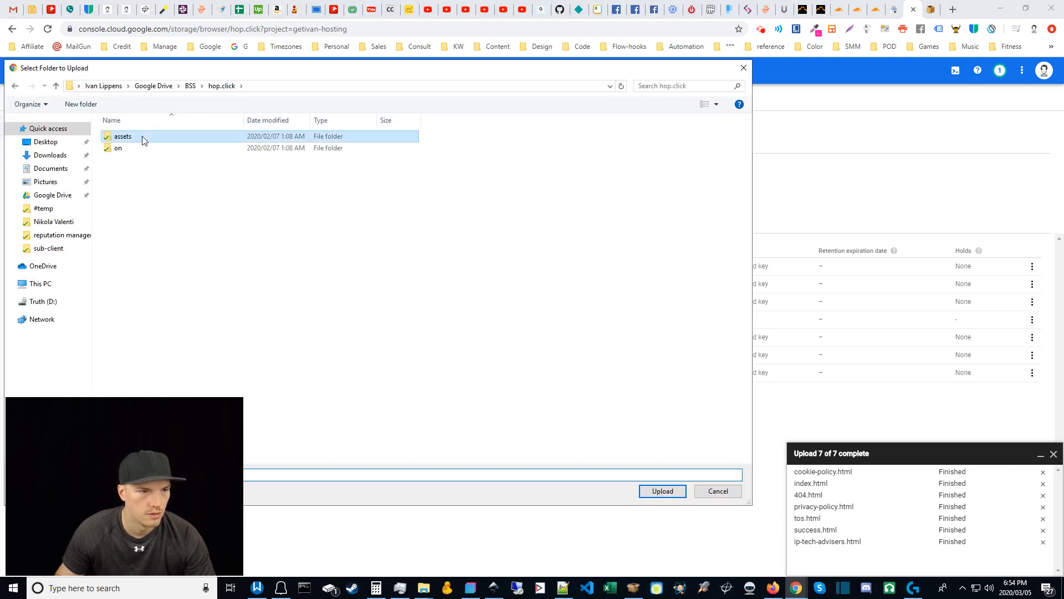
{"action": "left_click", "coordinate": [663, 491]}
{"action": "left_click", "coordinate": [583, 92]}
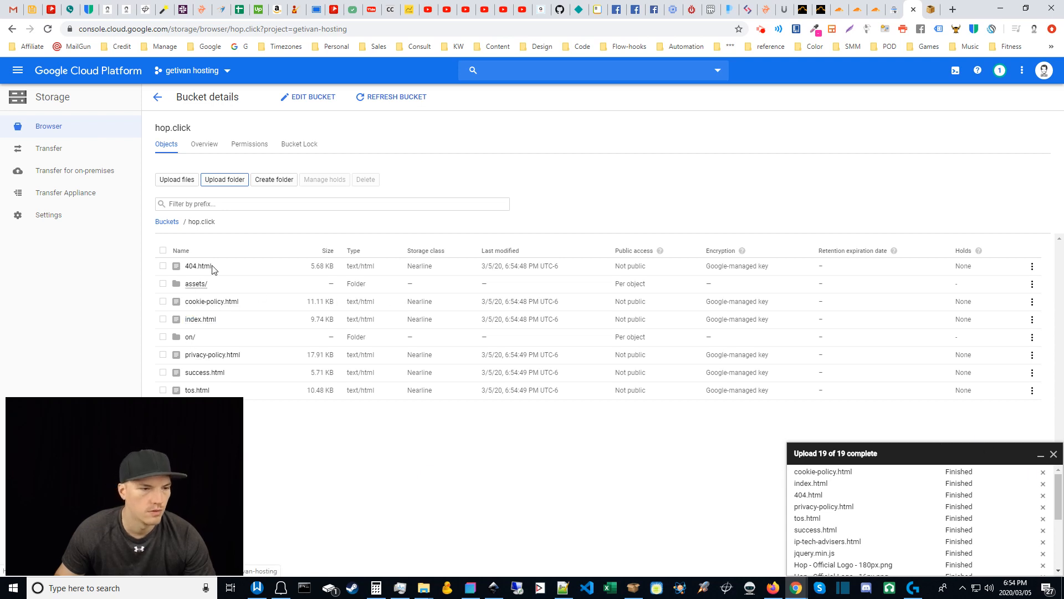
{"action": "left_click", "coordinate": [1055, 454]}
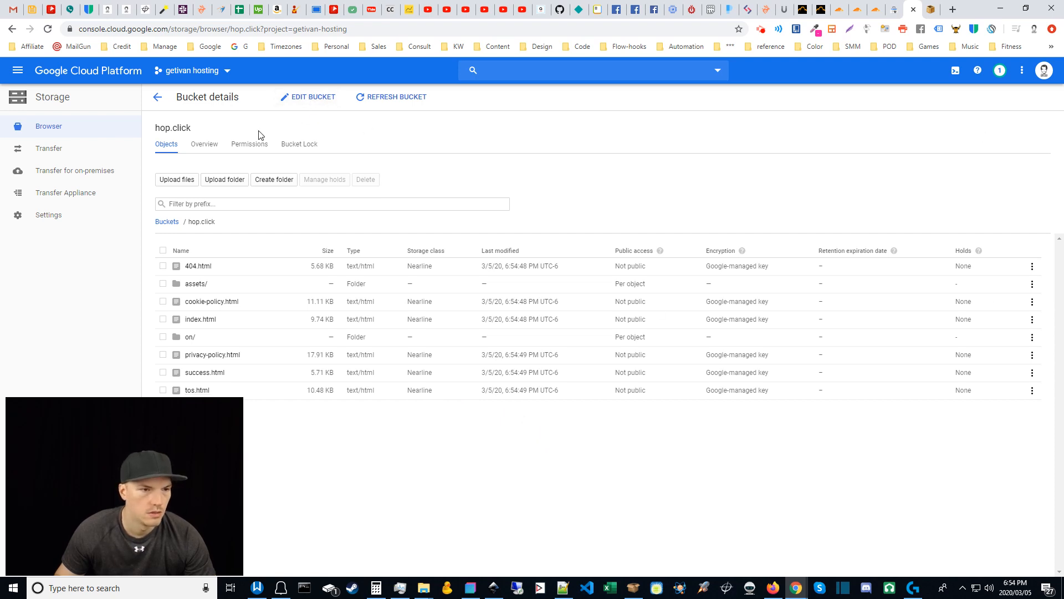
Add allUsers as a member of the hop.click bucket with the Storage Object Viewer role and allow public access
{"action": "left_click", "coordinate": [251, 145]}
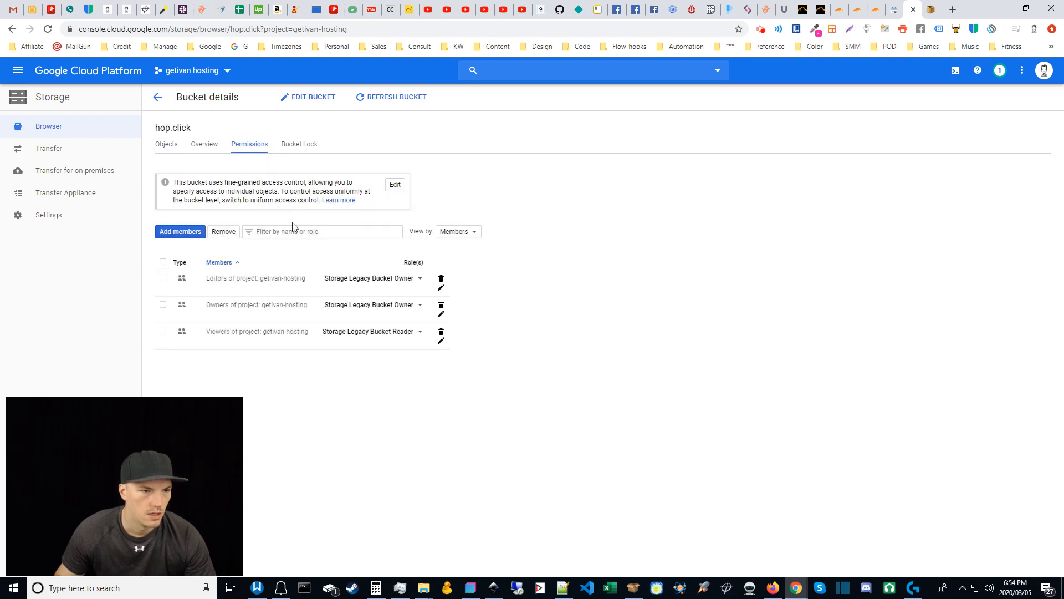
{"action": "left_click", "coordinate": [176, 232]}
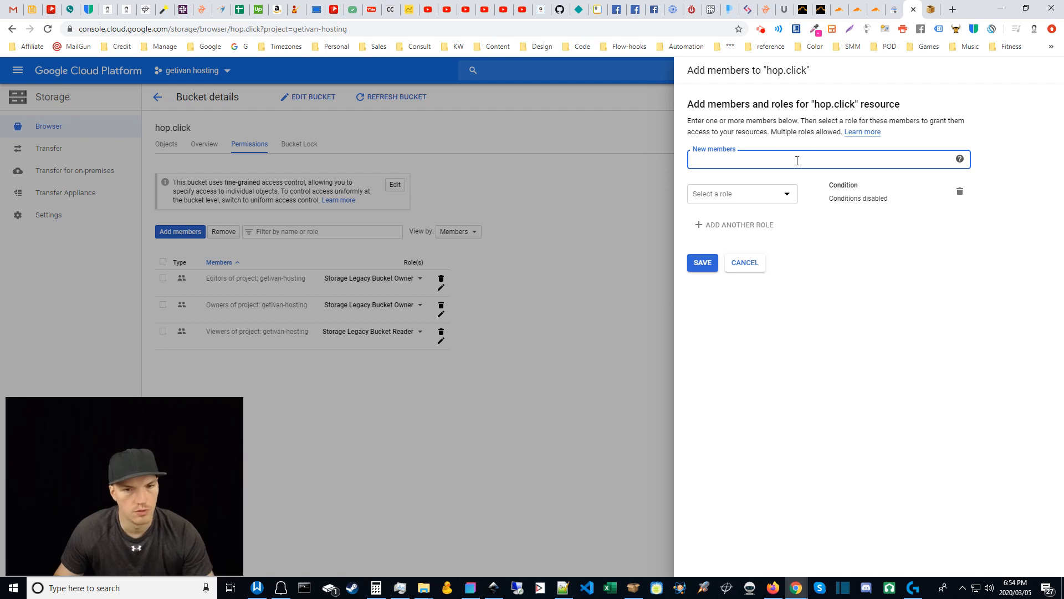
{"action": "type", "text": "a"}
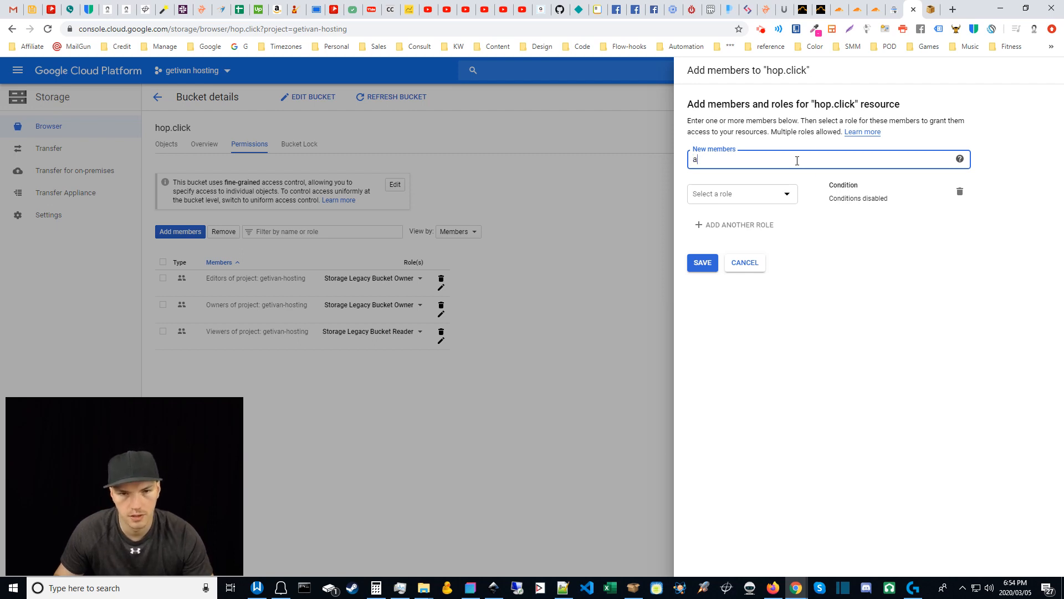
{"action": "left_click", "coordinate": [709, 178]}
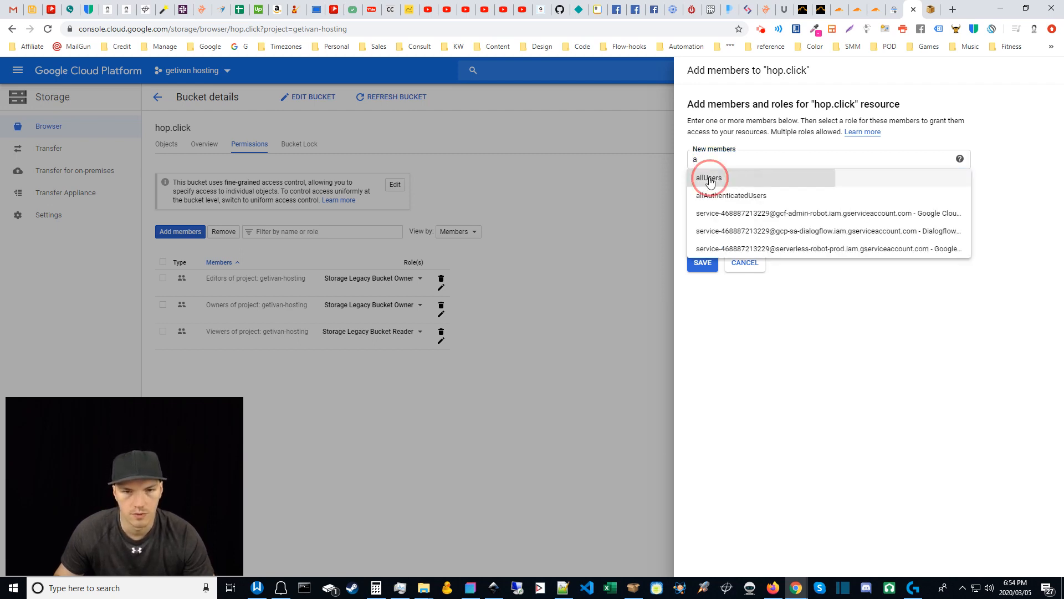
{"action": "left_click", "coordinate": [783, 200]}
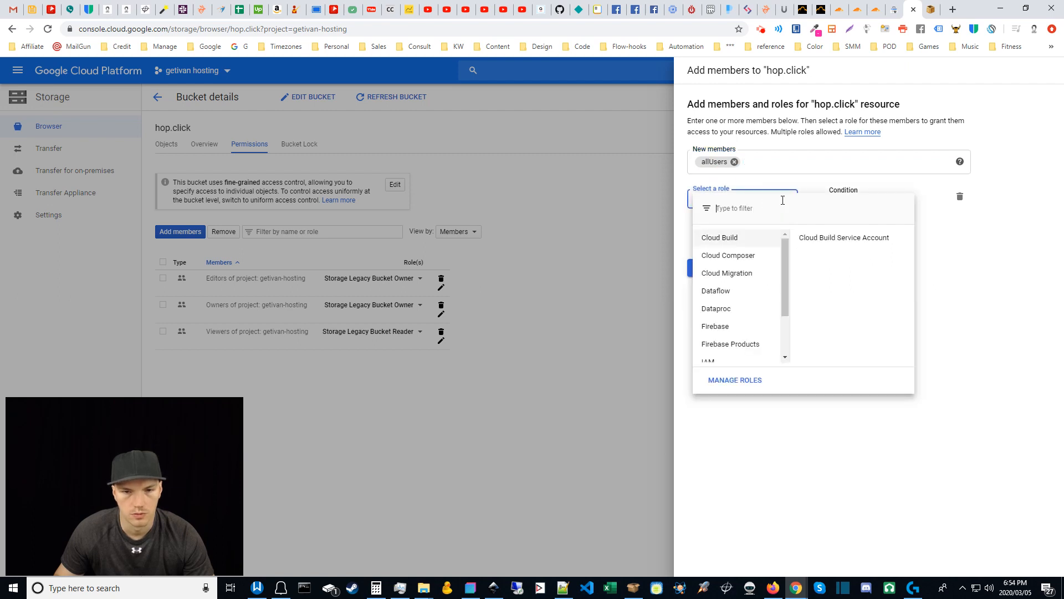
{"action": "left_click_drag", "start_coordinate": [786, 258], "coordinate": [786, 293]}
{"action": "mouse_move", "coordinate": [755, 339]}
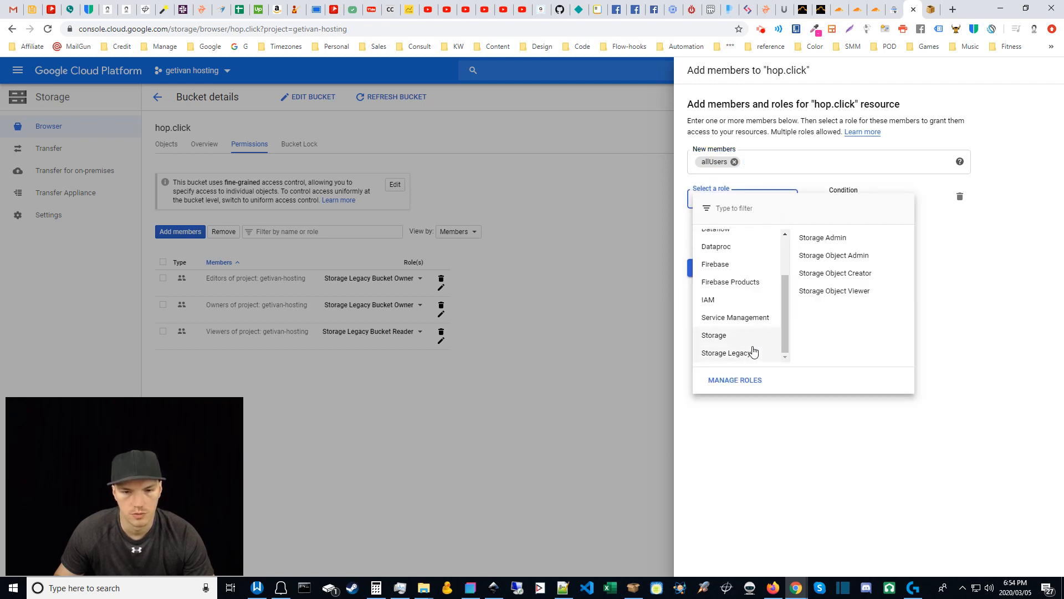
{"action": "left_click", "coordinate": [841, 299]}
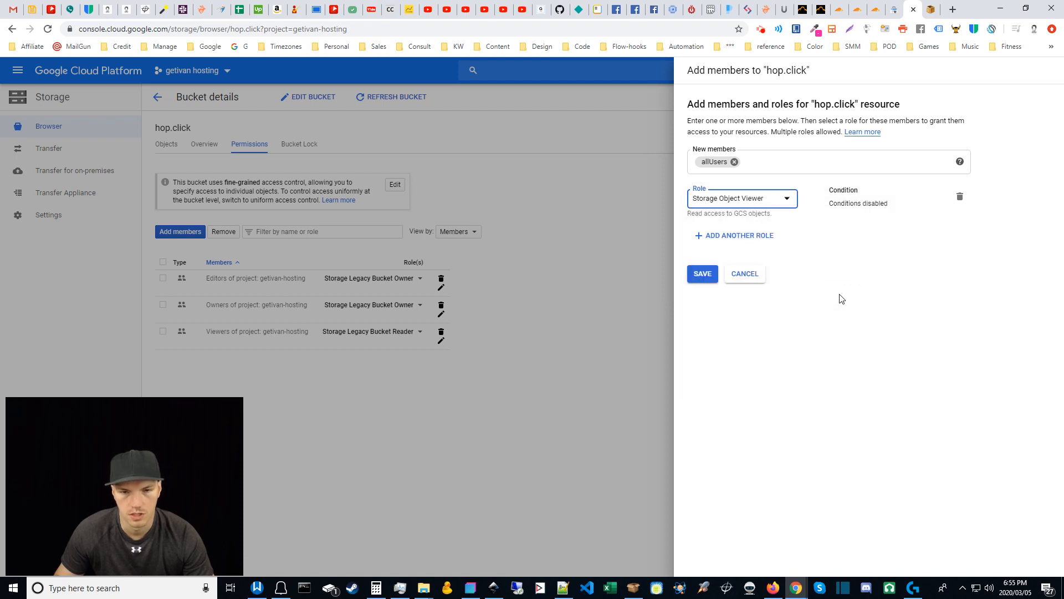
{"action": "left_click", "coordinate": [700, 274]}
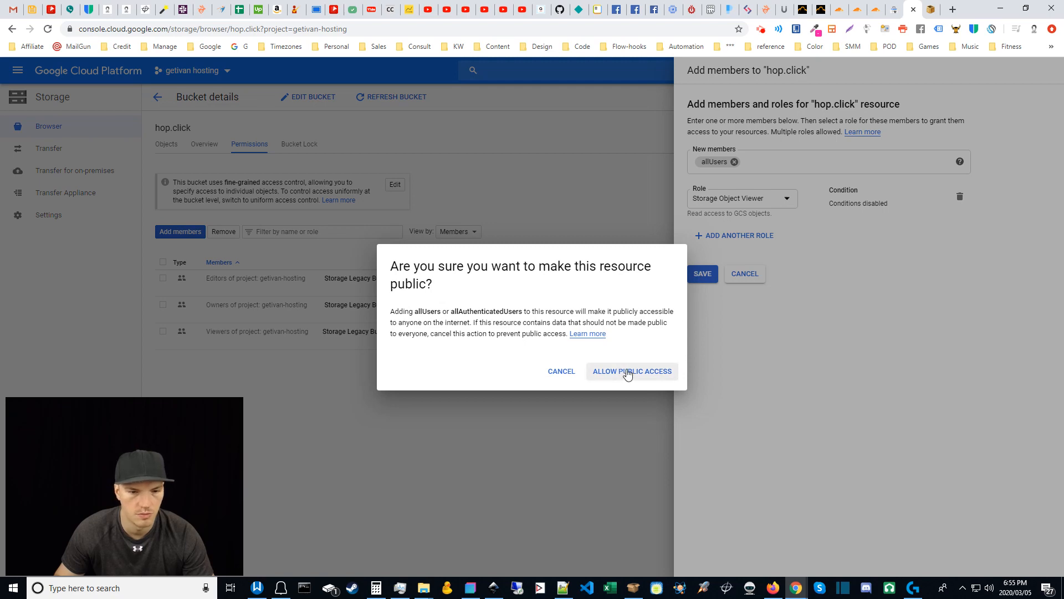
{"action": "left_click", "coordinate": [630, 371]}
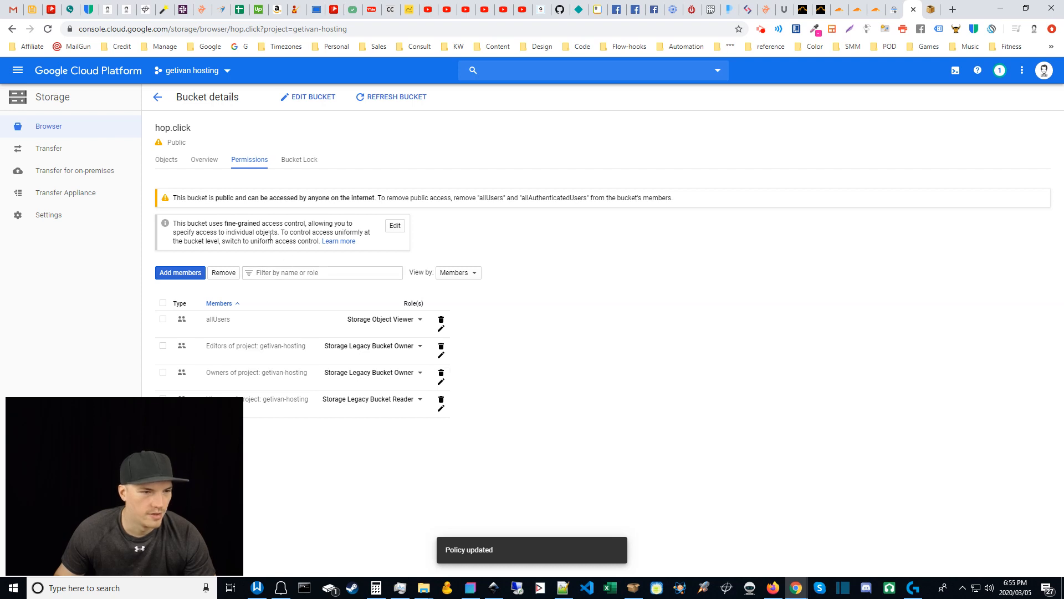
Return to the bucket list and configure hop.click's website with index.html as the main page and 404.html as the error page
{"action": "left_click", "coordinate": [159, 99]}
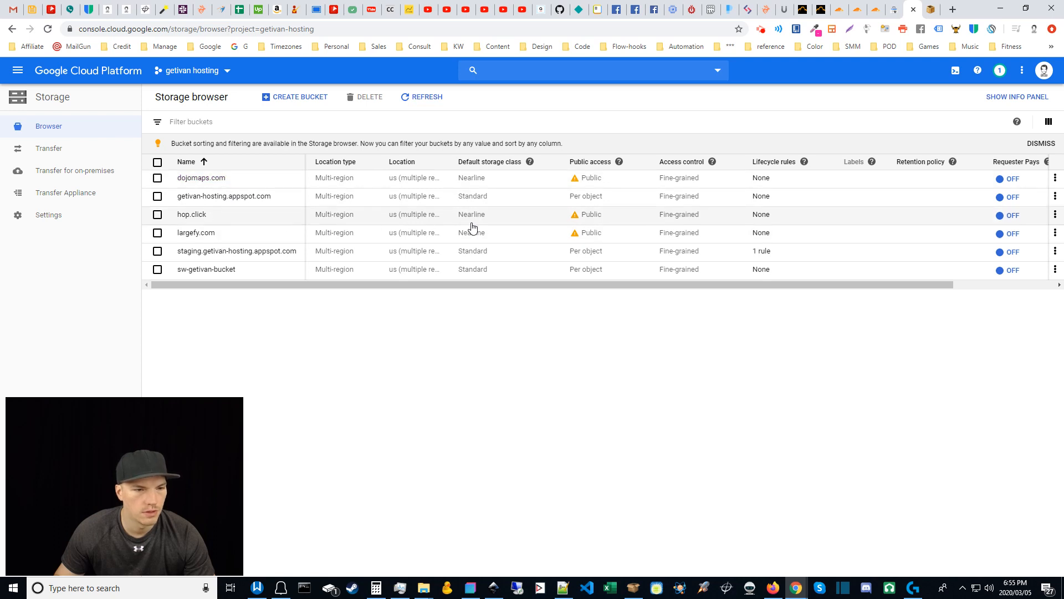
{"action": "left_click", "coordinate": [1055, 215]}
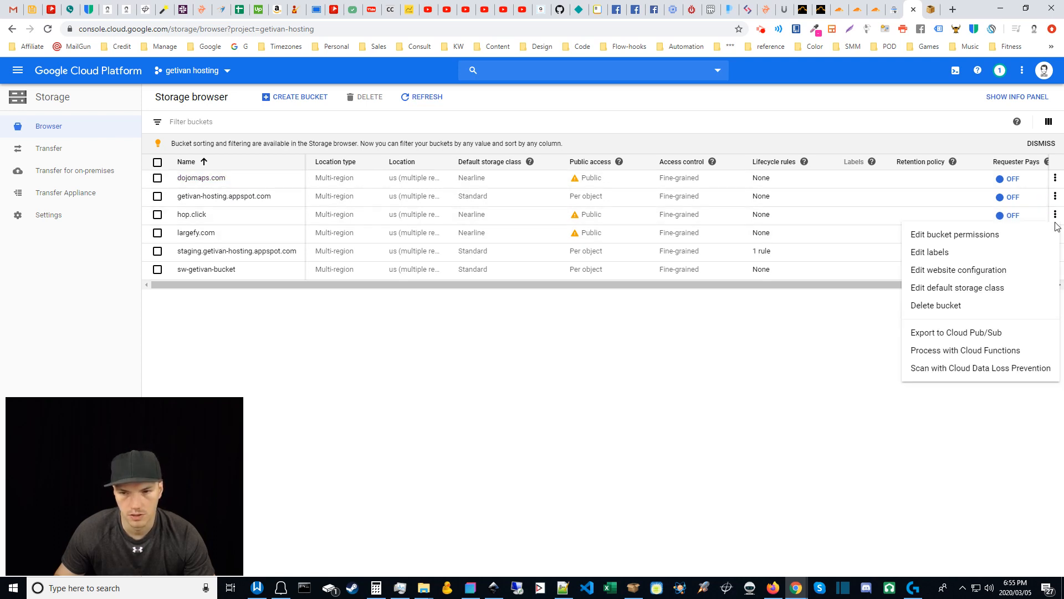
{"action": "left_click", "coordinate": [971, 272]}
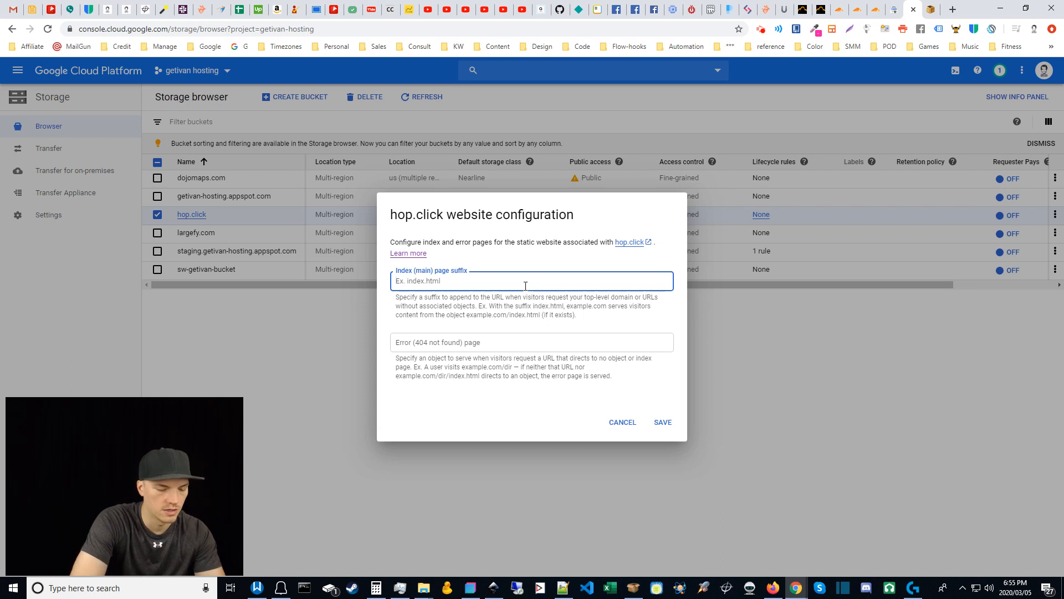
{"action": "type", "text": "index."}
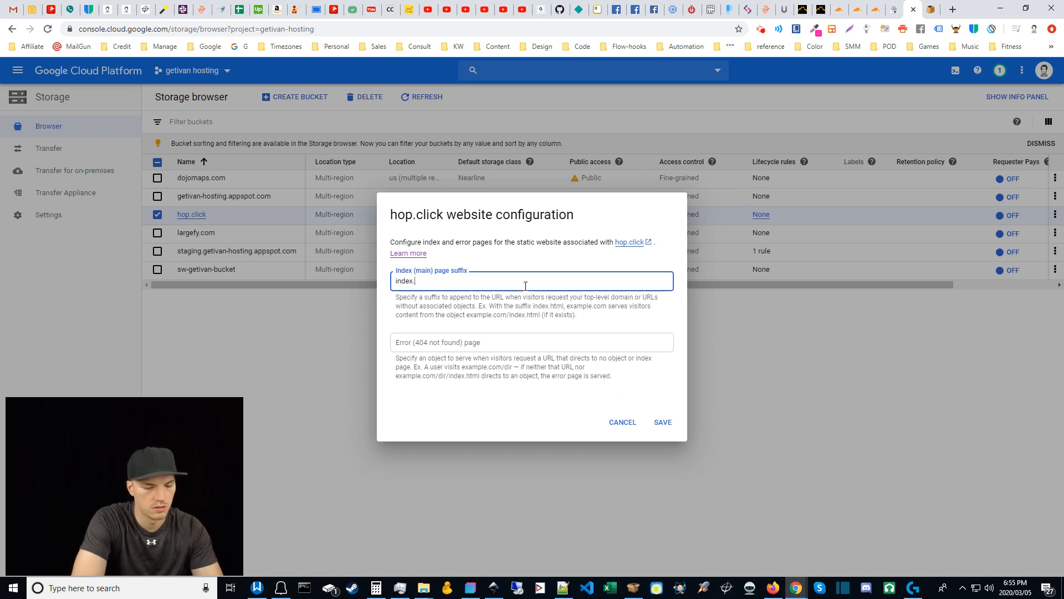
{"action": "type", "text": "html"}
{"action": "key", "text": "Tab"}
{"action": "type", "text": "4"}
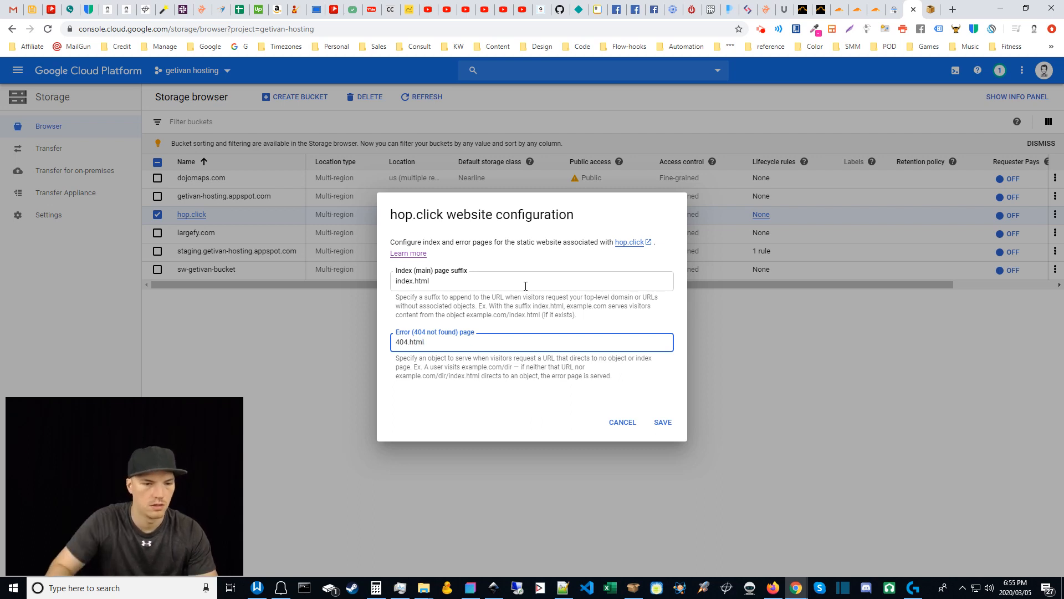
{"action": "left_click", "coordinate": [661, 426]}
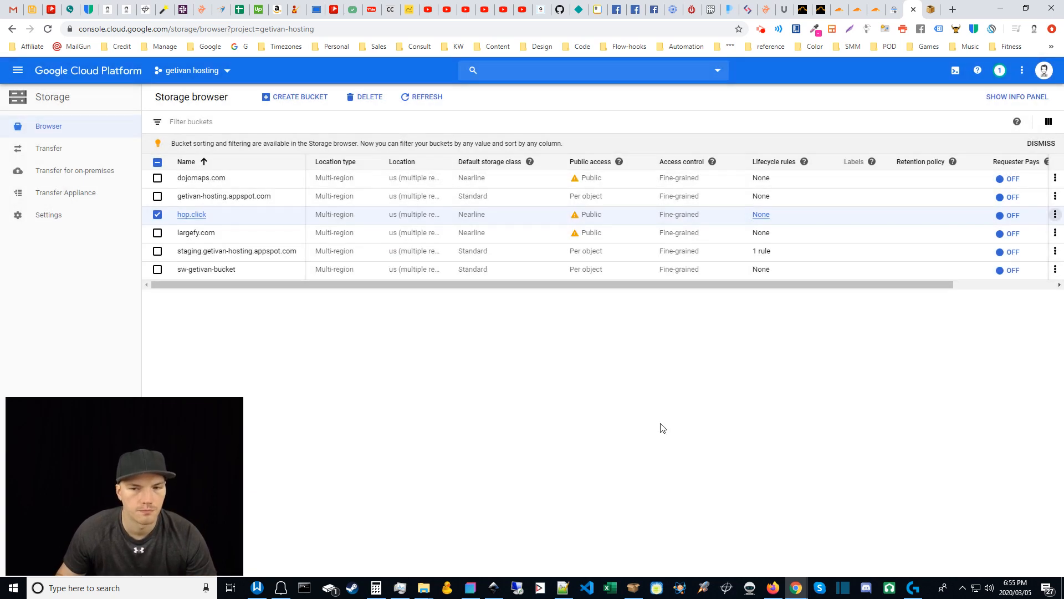
Deselect the hop.click bucket in the bucket list and open it to check its objects' public access
{"action": "left_click", "coordinate": [644, 401]}
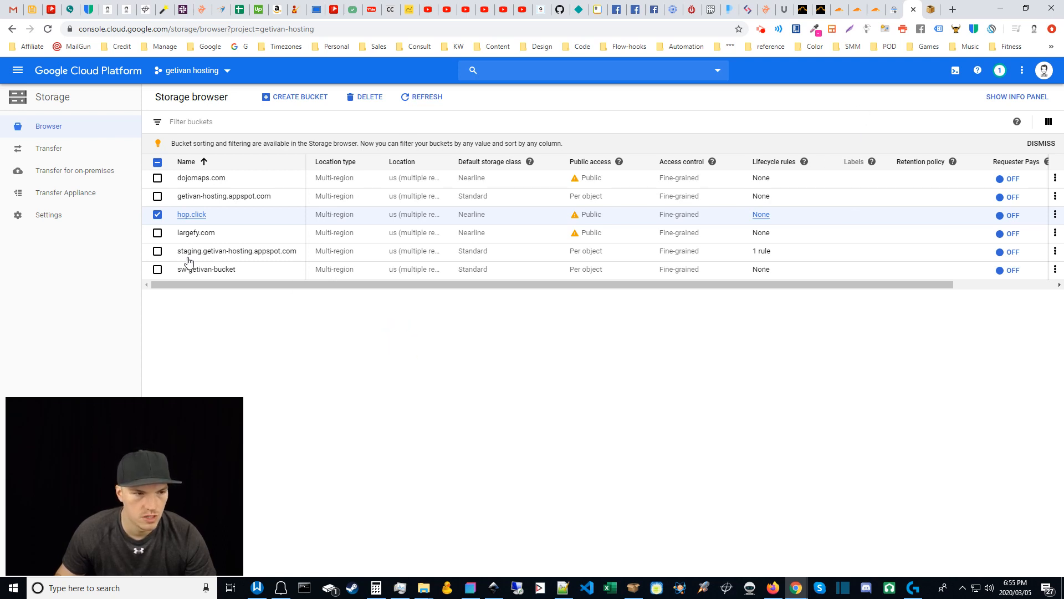
{"action": "left_click", "coordinate": [157, 216]}
{"action": "left_click", "coordinate": [191, 216]}
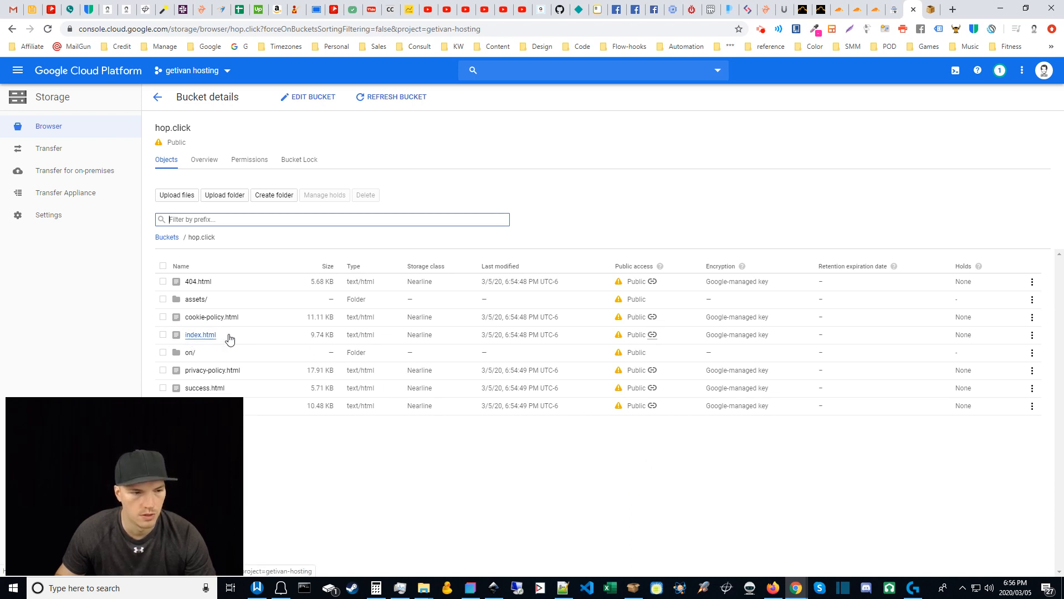
Open index.html's public link from the bucket and select the storage.googleapis.com host in its address
{"action": "left_click", "coordinate": [655, 337]}
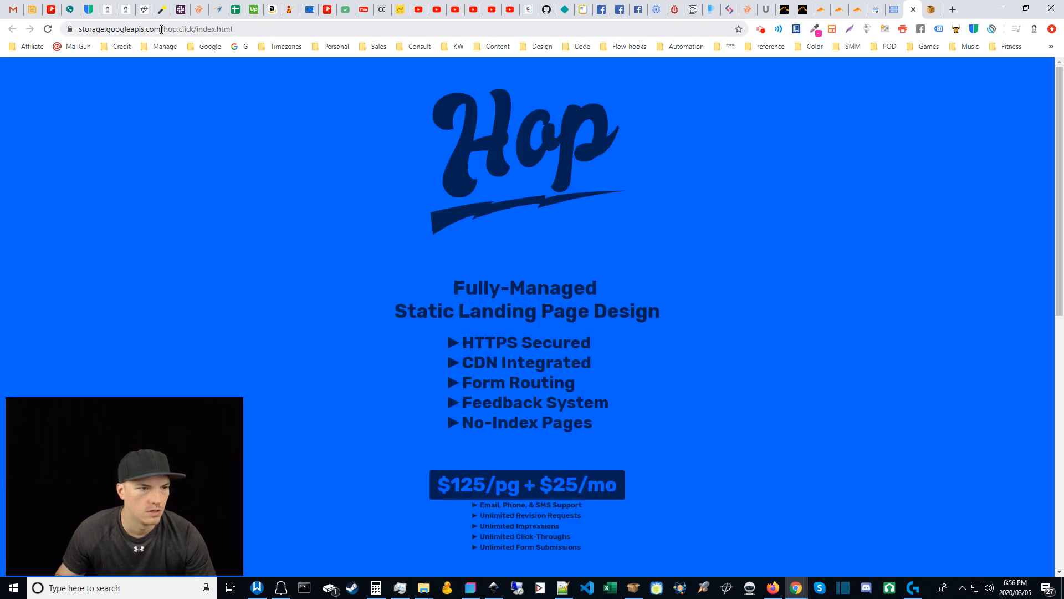
{"action": "left_click_drag", "start_coordinate": [161, 29], "coordinate": [185, 32]}
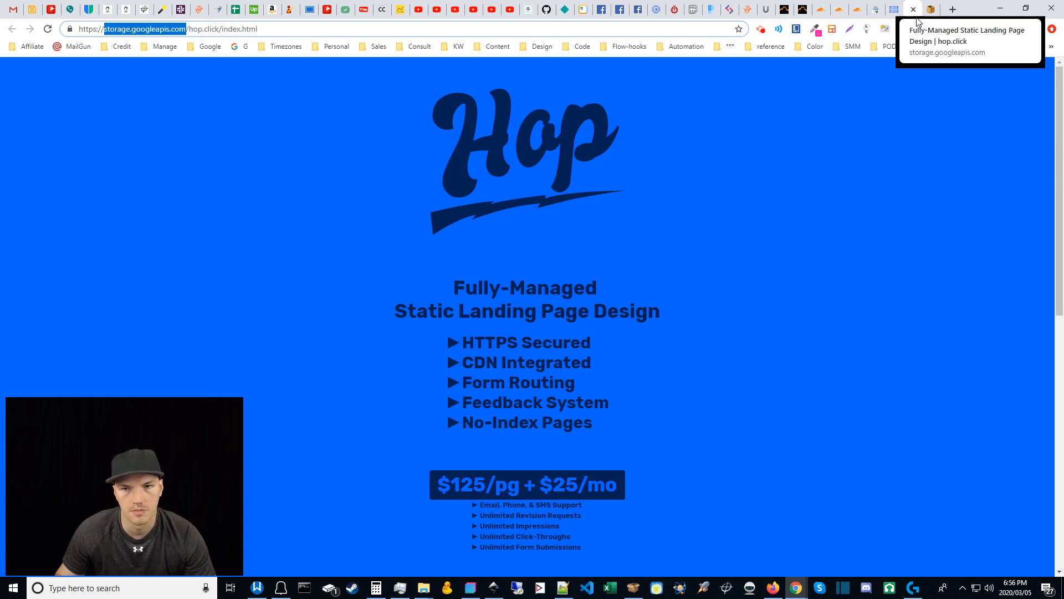
Switch to Cloudflare and add a proxied CNAME record to hop.click with name @ and target storage.googleapis.com
{"action": "left_click", "coordinate": [821, 9]}
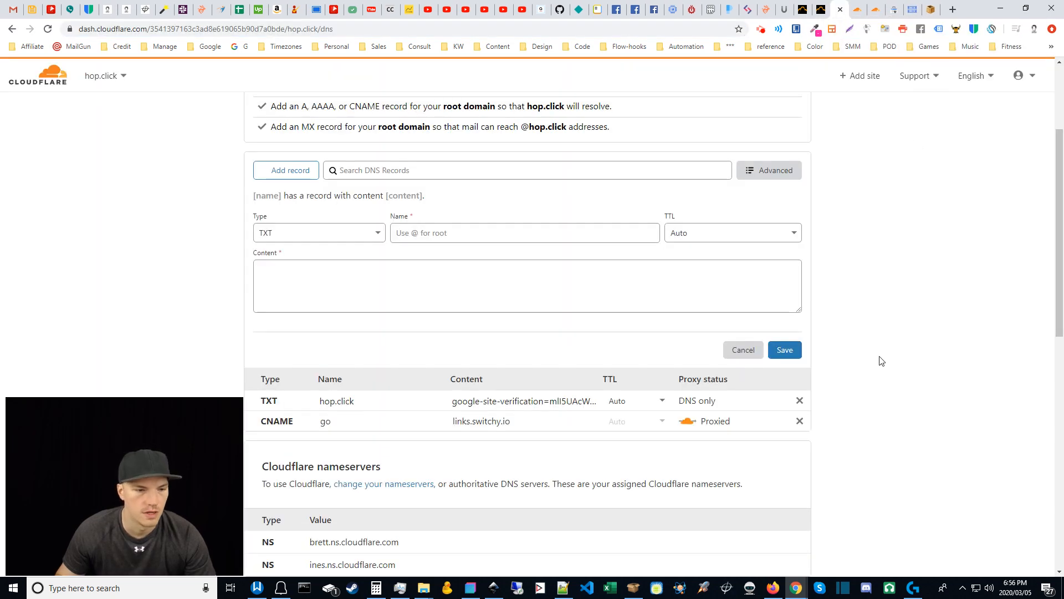
{"action": "left_click", "coordinate": [377, 242]}
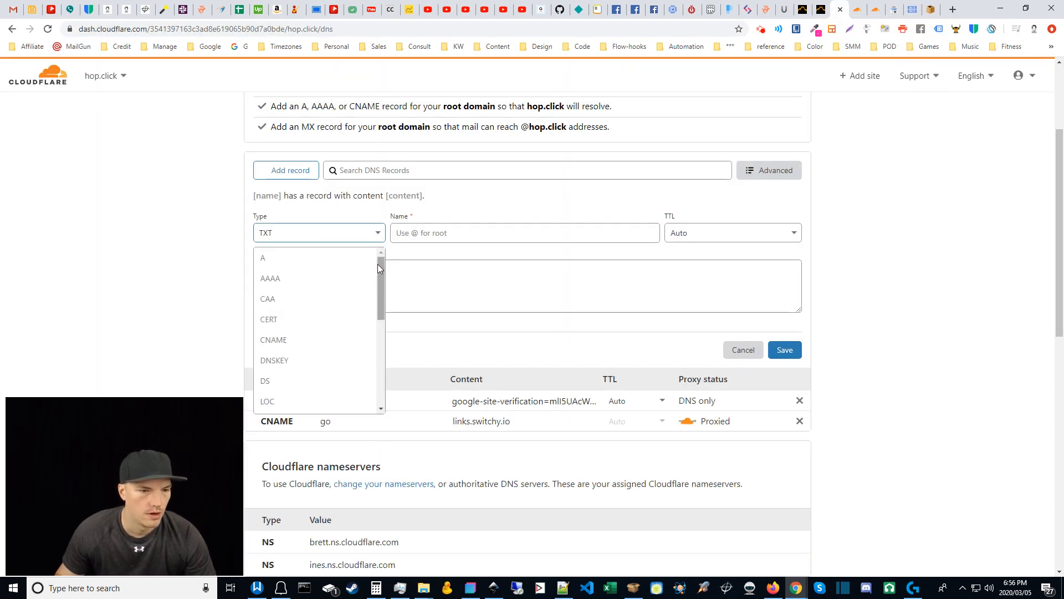
{"action": "left_click_drag", "start_coordinate": [378, 267], "coordinate": [378, 274]}
{"action": "left_click", "coordinate": [302, 319]}
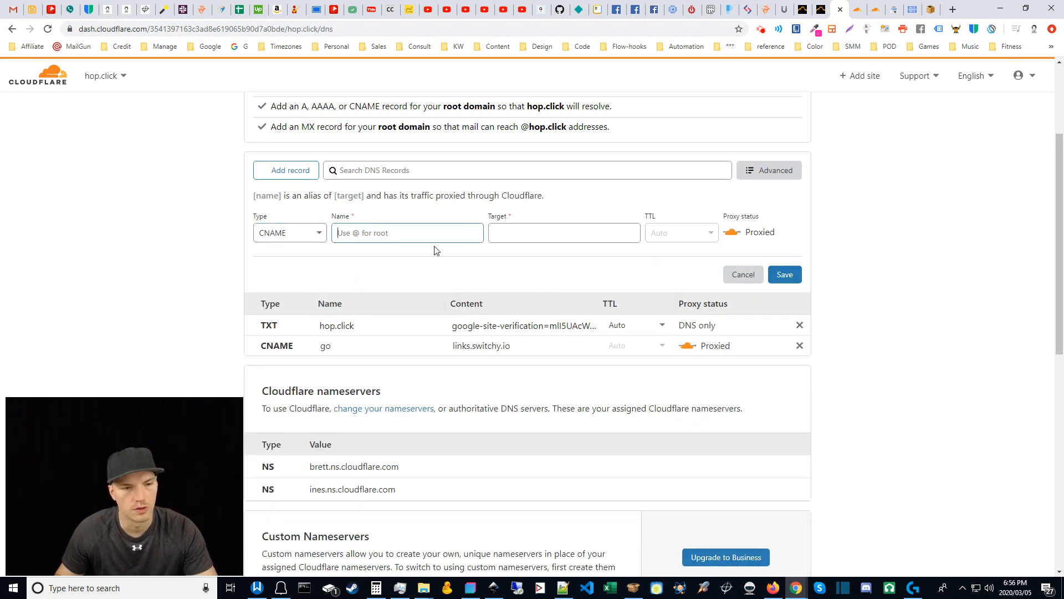
{"action": "type", "text": "@"}
{"action": "left_click", "coordinate": [514, 236]}
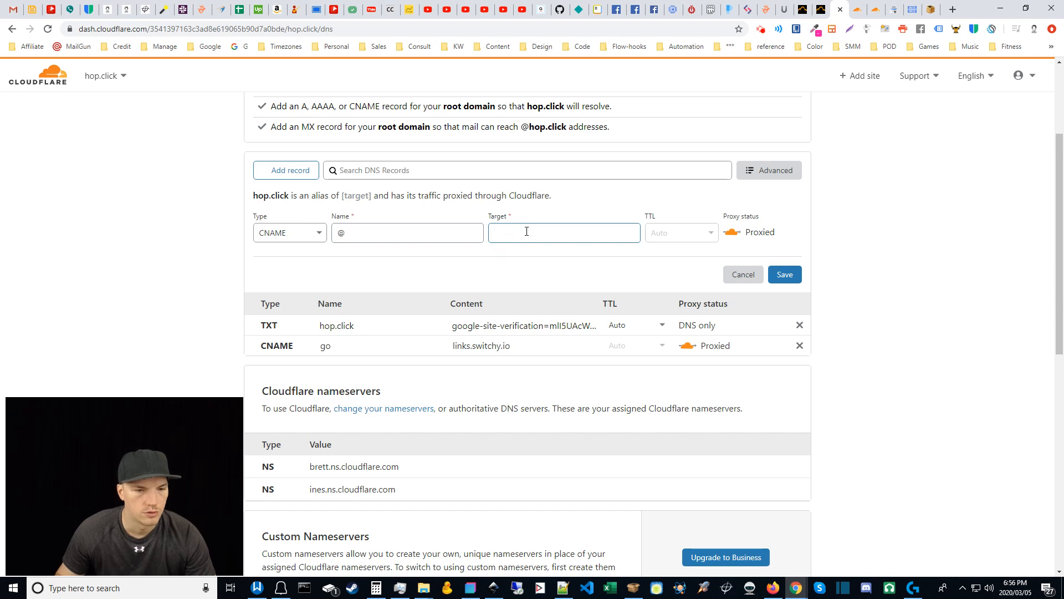
{"action": "type", "text": "storage.googleapis.com"}
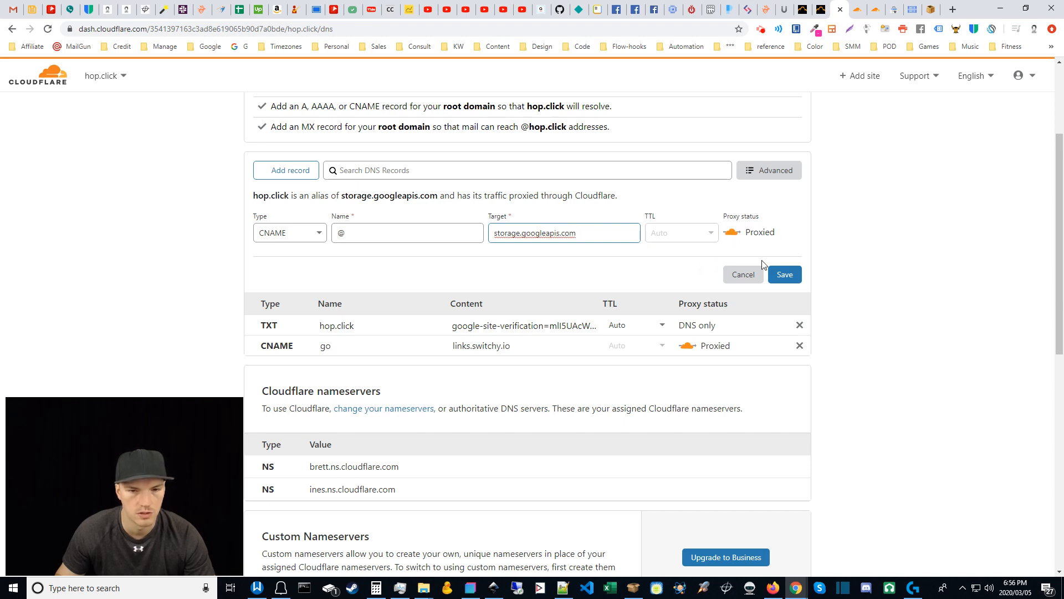
{"action": "left_click", "coordinate": [781, 280]}
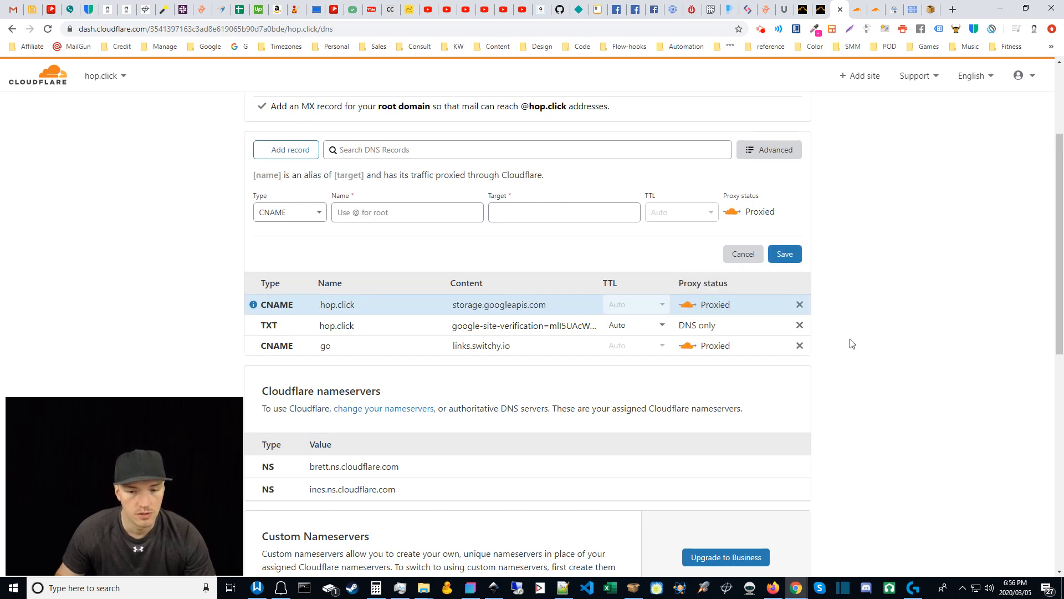
{"action": "scroll", "coordinate": [852, 343], "scroll_direction": "up", "scroll_amount": 2}
{"action": "scroll", "coordinate": [840, 401], "scroll_direction": "down", "scroll_amount": 1}
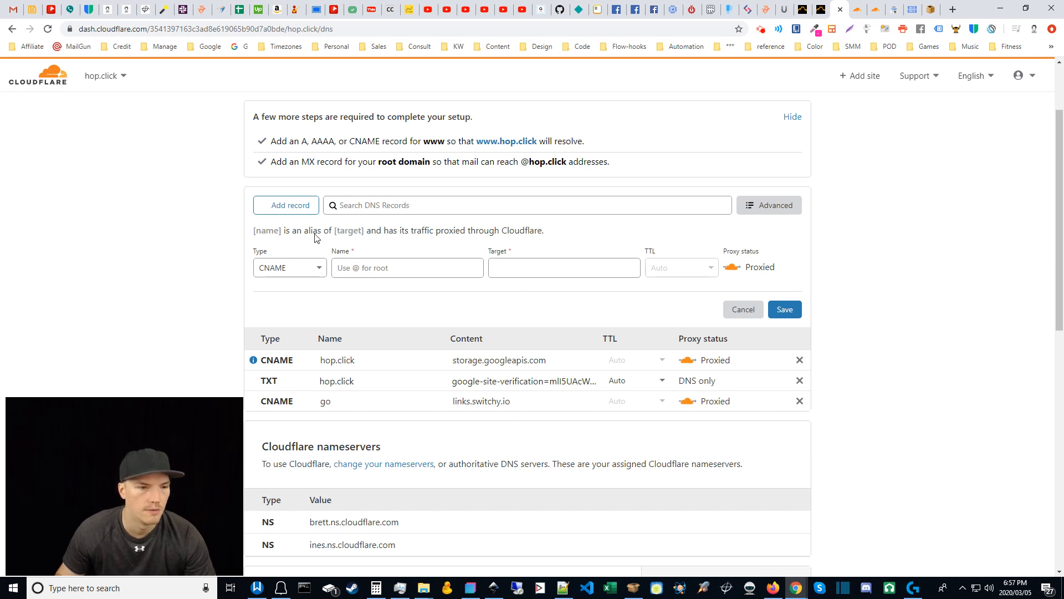
{"action": "left_click", "coordinate": [312, 273]}
{"action": "left_click", "coordinate": [273, 292]}
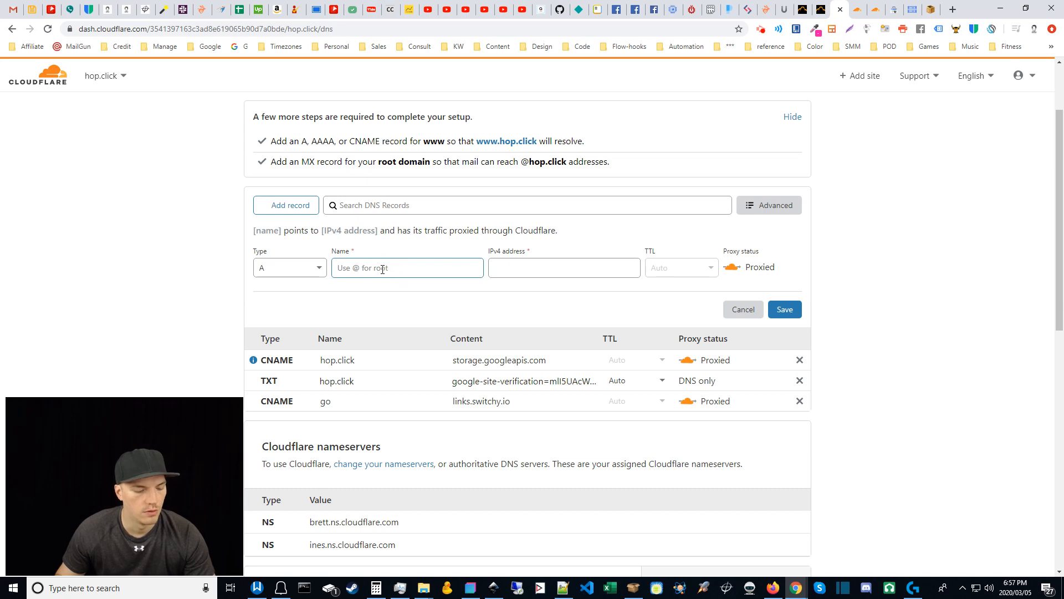
{"action": "type", "text": "www"}
{"action": "left_click", "coordinate": [509, 276]}
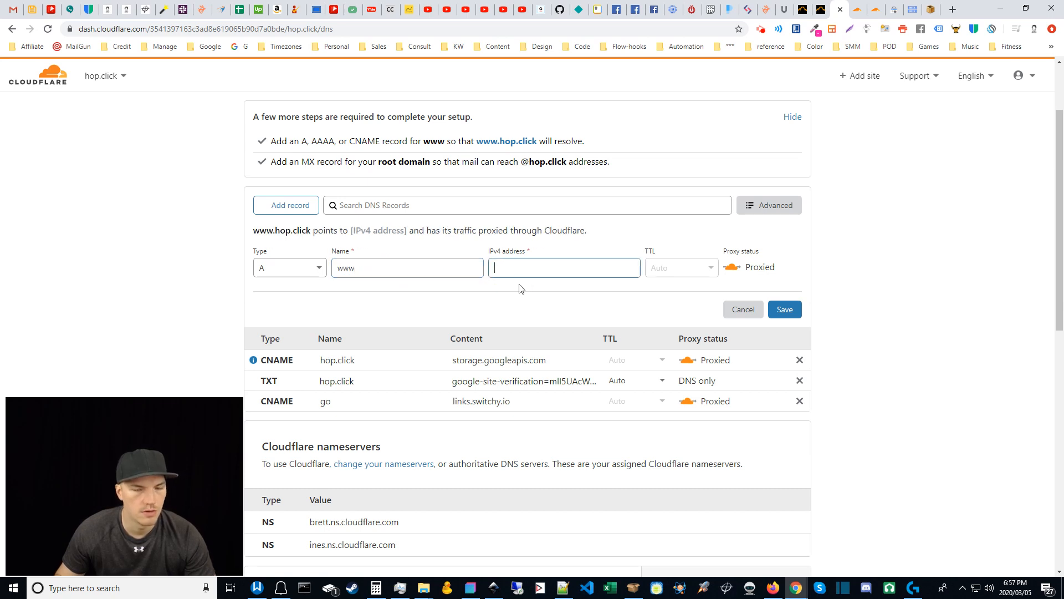
Copy 192.0.2.1 from largefy.com's www record into the new A record's IPv4 address and save the record
{"action": "left_click", "coordinate": [861, 5]}
{"action": "left_click", "coordinate": [496, 342]}
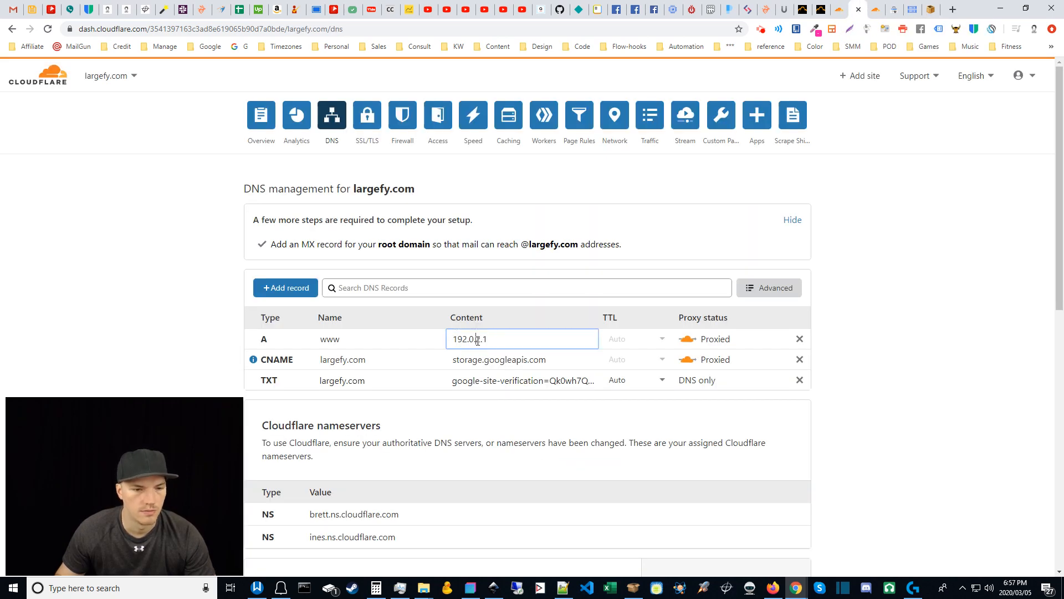
{"action": "double_click", "coordinate": [477, 341]}
{"action": "key", "text": "ctrl+c"}
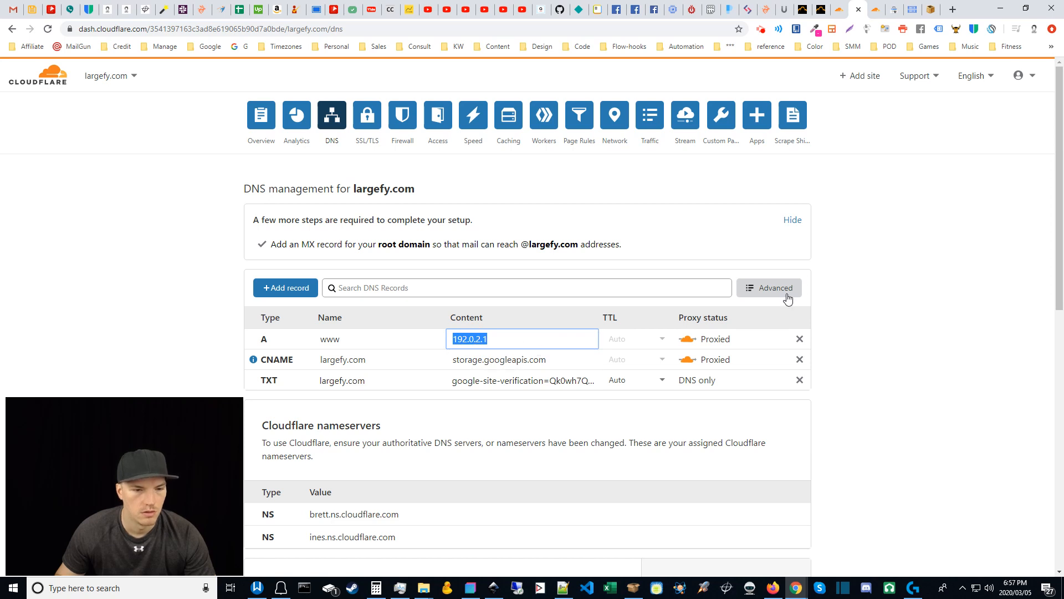
{"action": "left_click", "coordinate": [842, 7]}
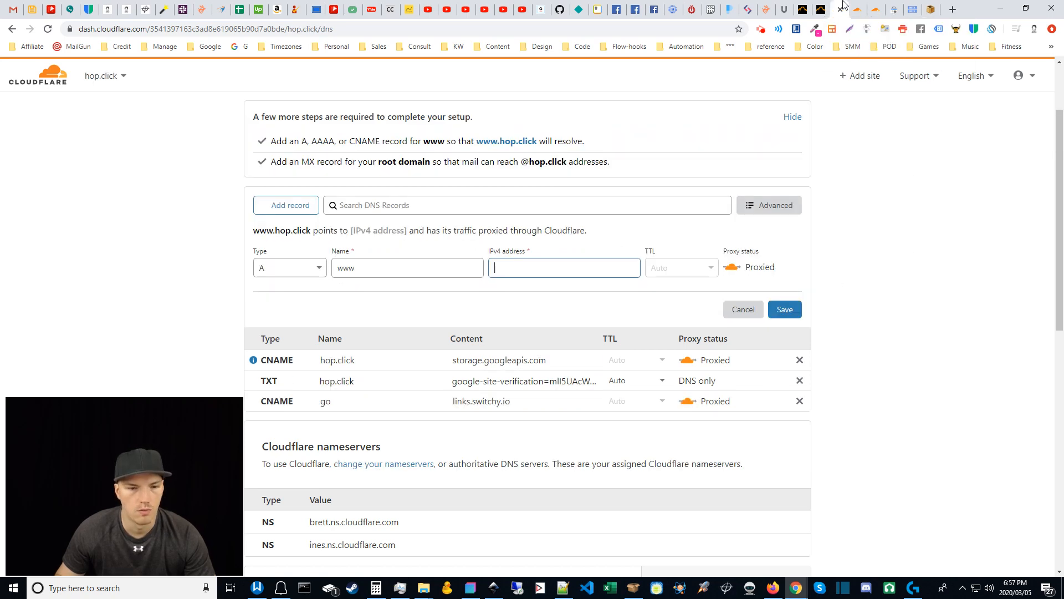
{"action": "key", "text": "ctrl+v"}
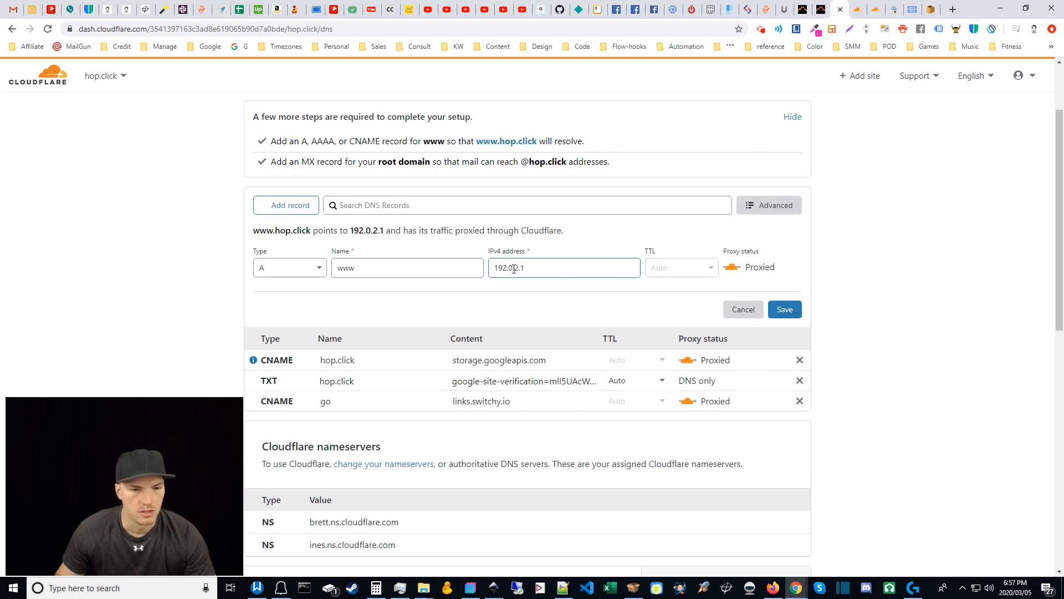
{"action": "left_click_drag", "start_coordinate": [529, 269], "coordinate": [472, 268]}
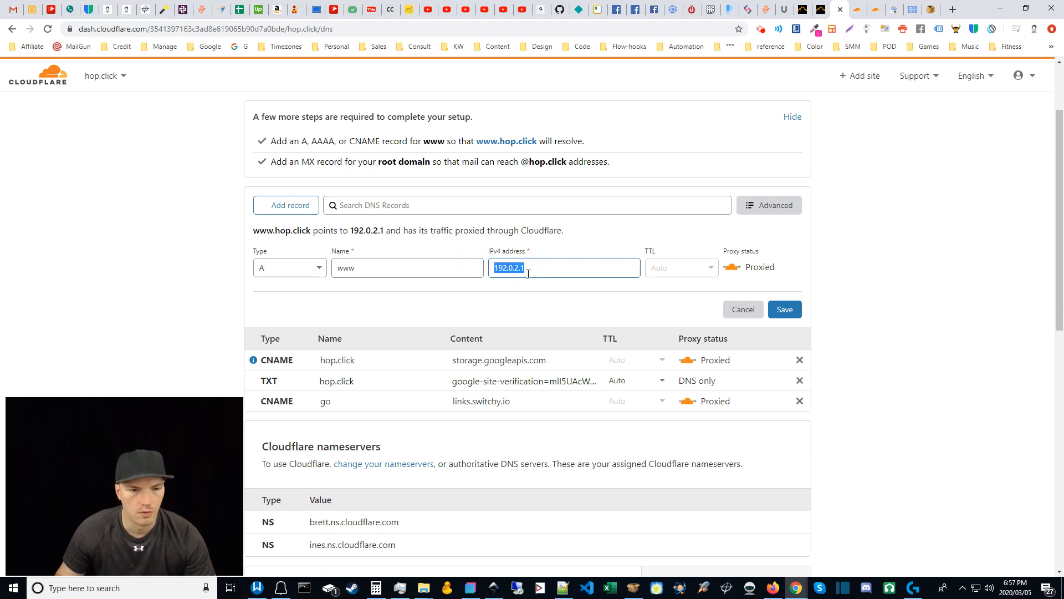
{"action": "left_click", "coordinate": [610, 289]}
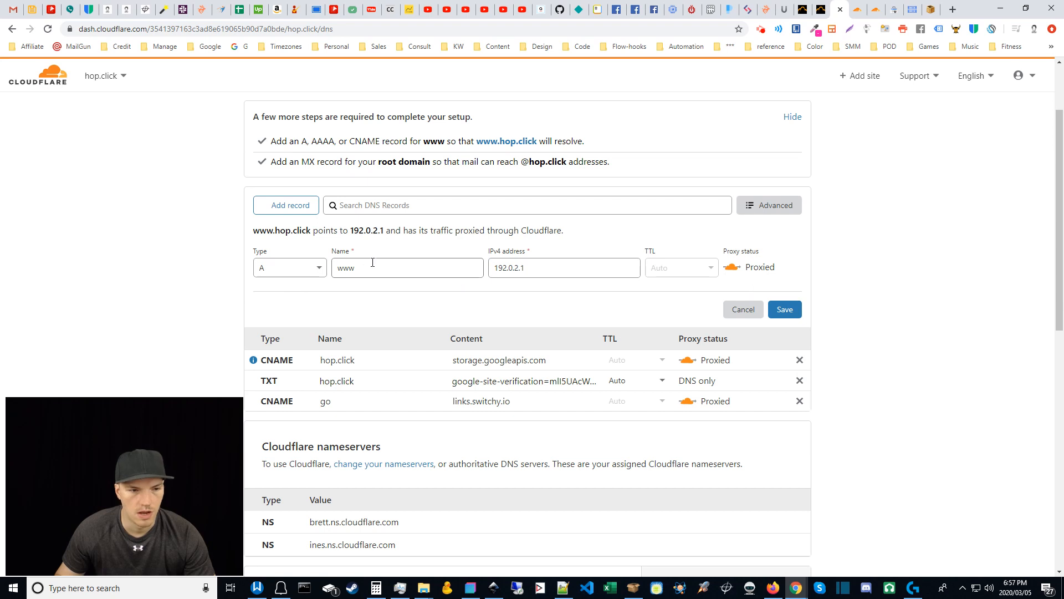
{"action": "left_click", "coordinate": [784, 312]}
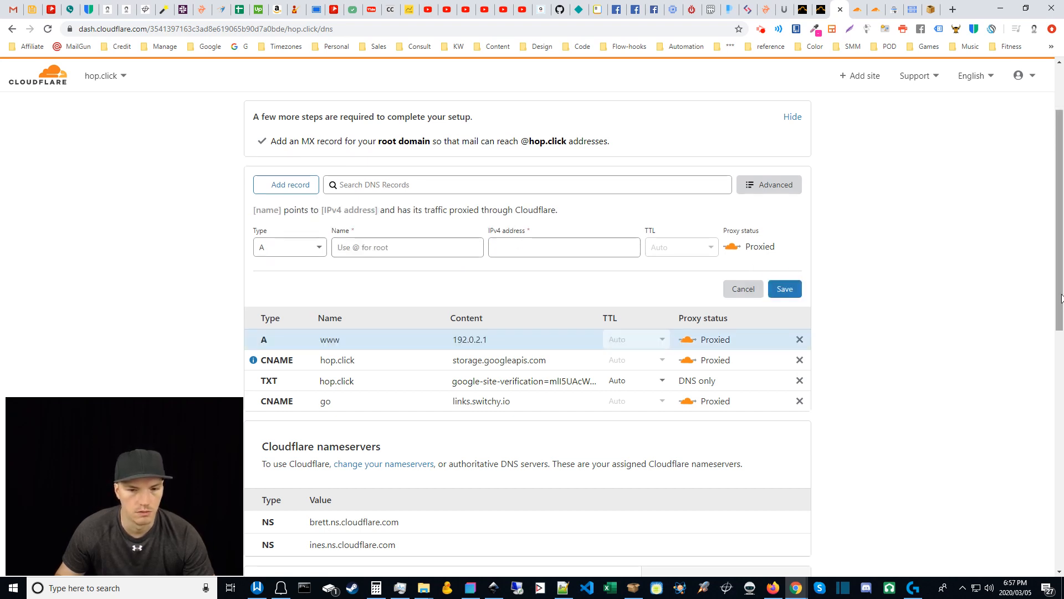
Open hop.click's page rules and copy the URL pattern *.largefy.com/* from largefy.com's existing page rule
{"action": "scroll", "coordinate": [1060, 299], "scroll_direction": "up", "scroll_amount": 1}
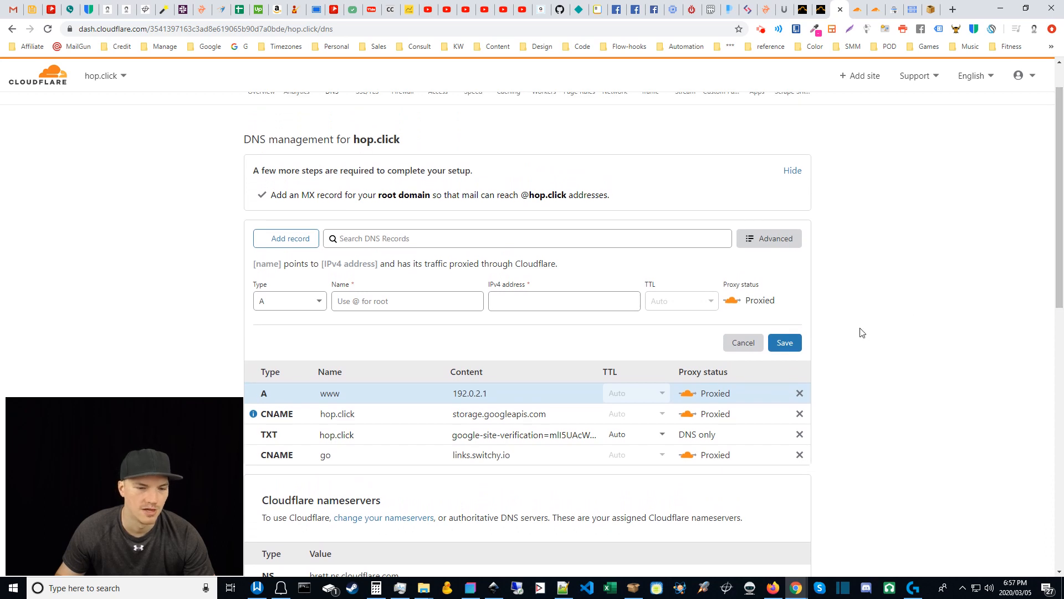
{"action": "left_click_drag", "start_coordinate": [1060, 261], "coordinate": [1058, 226]}
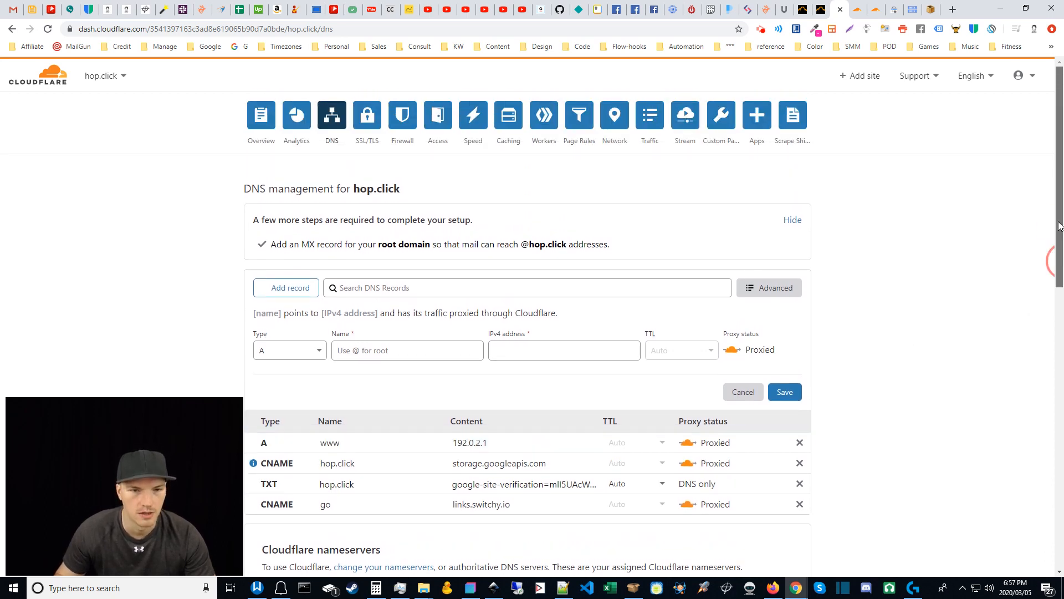
{"action": "left_click", "coordinate": [578, 118]}
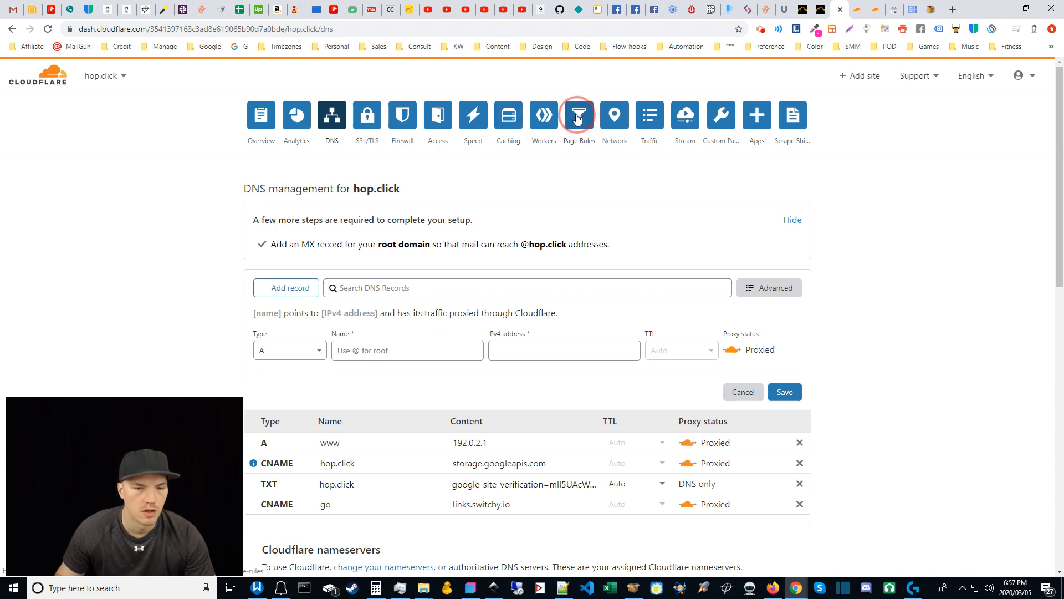
{"action": "left_click", "coordinate": [876, 9]}
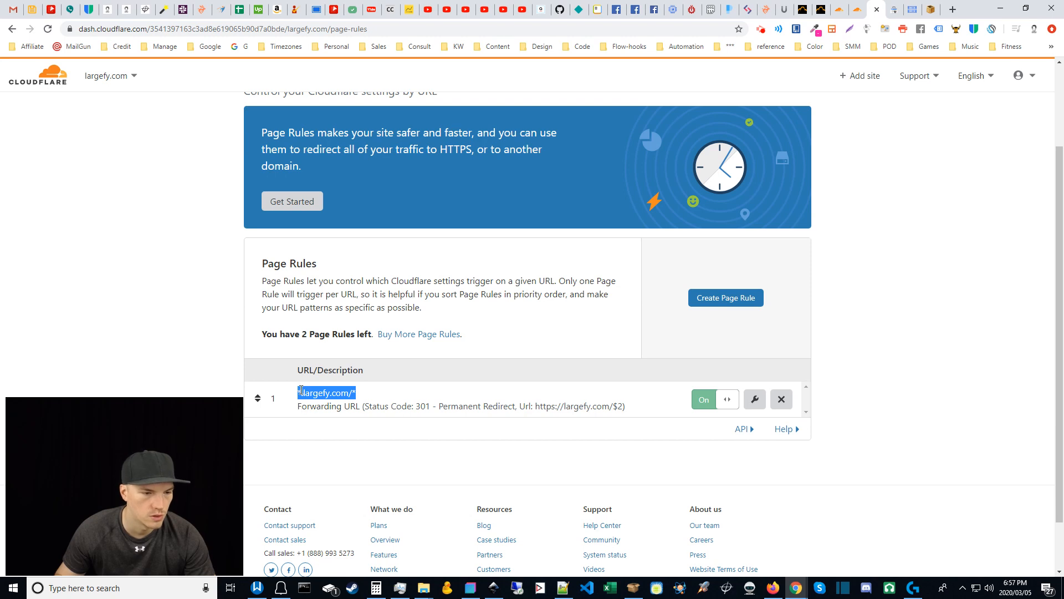
{"action": "left_click_drag", "start_coordinate": [299, 392], "coordinate": [357, 397]}
{"action": "key", "text": "ctrl+c"}
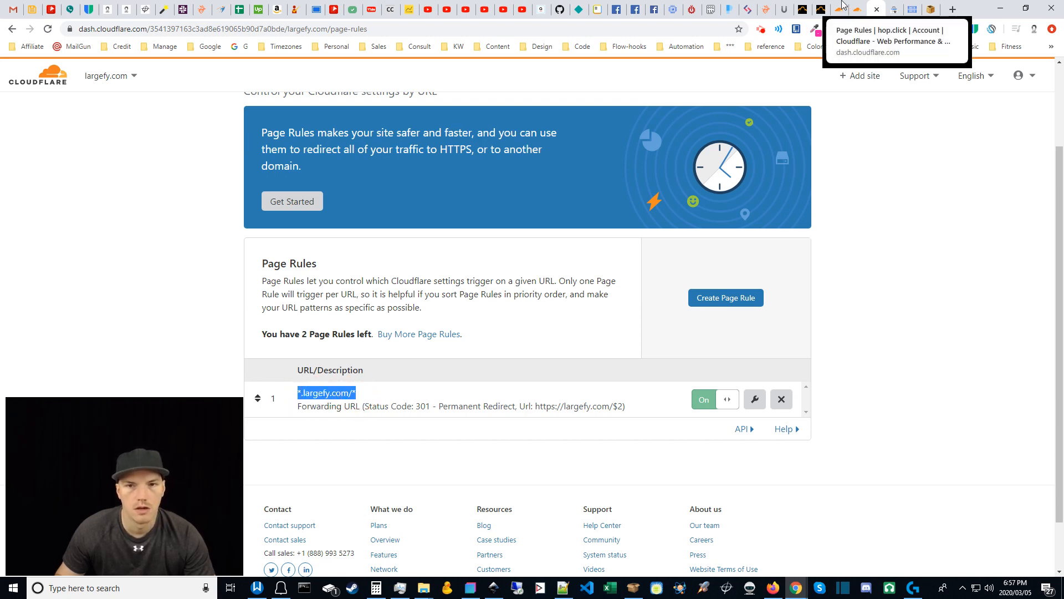
Create a page rule for hop.click from the copied pattern, changing its URL match to *.hop.click/*
{"action": "left_click", "coordinate": [841, 9]}
{"action": "left_click", "coordinate": [727, 411]}
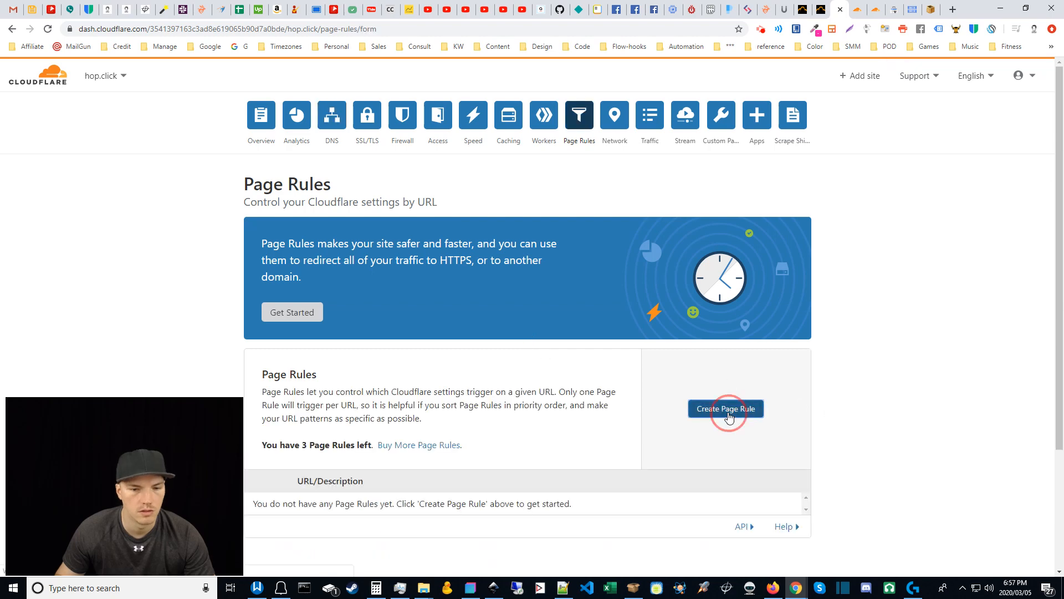
{"action": "left_click", "coordinate": [313, 264]}
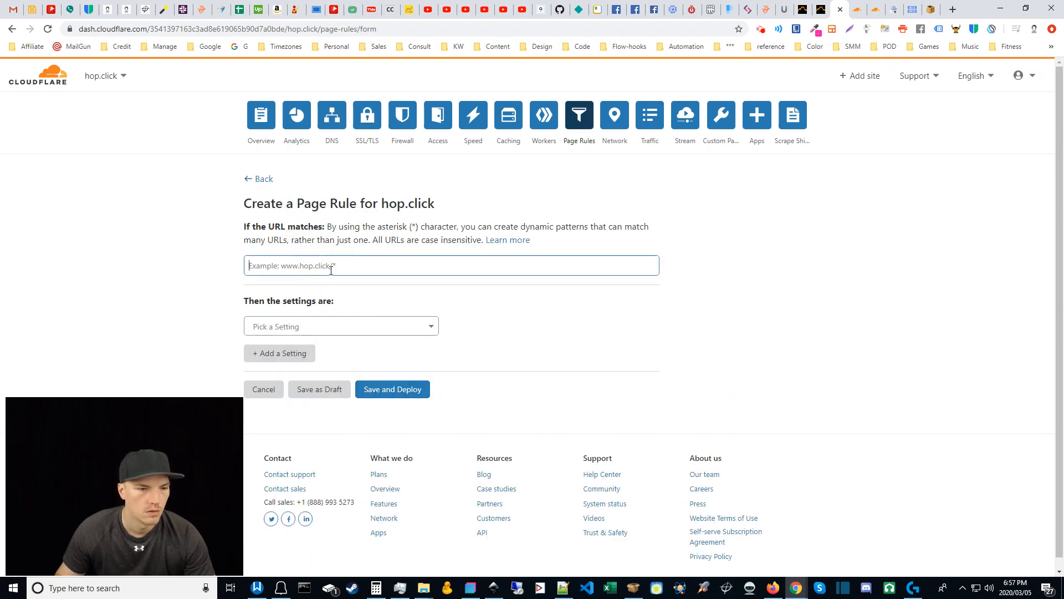
{"action": "key", "text": "ctrl+v"}
{"action": "left_click_drag", "start_coordinate": [294, 266], "coordinate": [253, 266]}
{"action": "type", "text": "hop.click"}
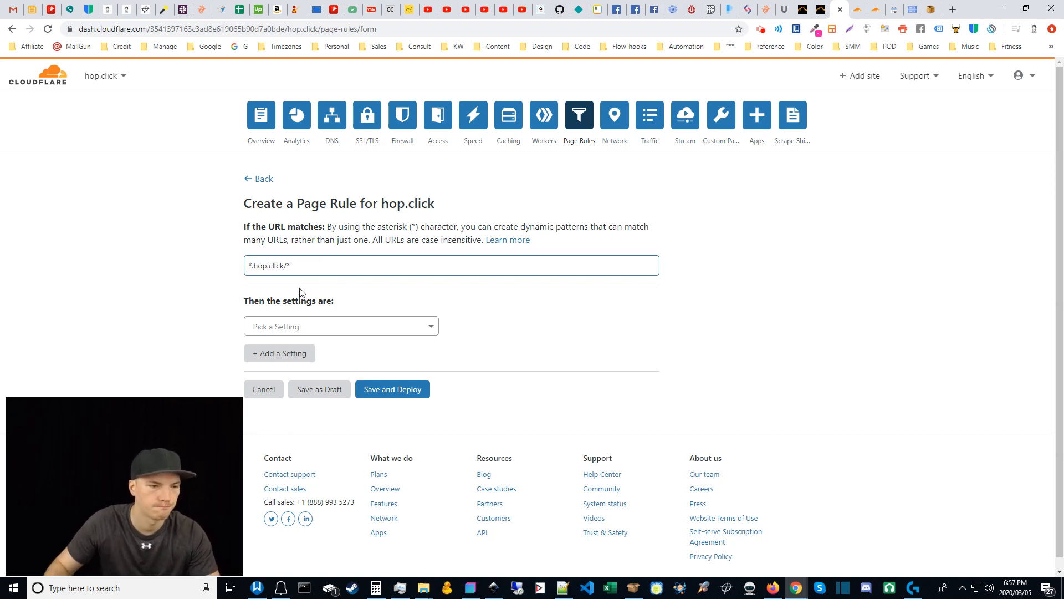
{"action": "left_click", "coordinate": [233, 272]}
{"action": "left_click", "coordinate": [290, 268]}
{"action": "left_click", "coordinate": [320, 291]}
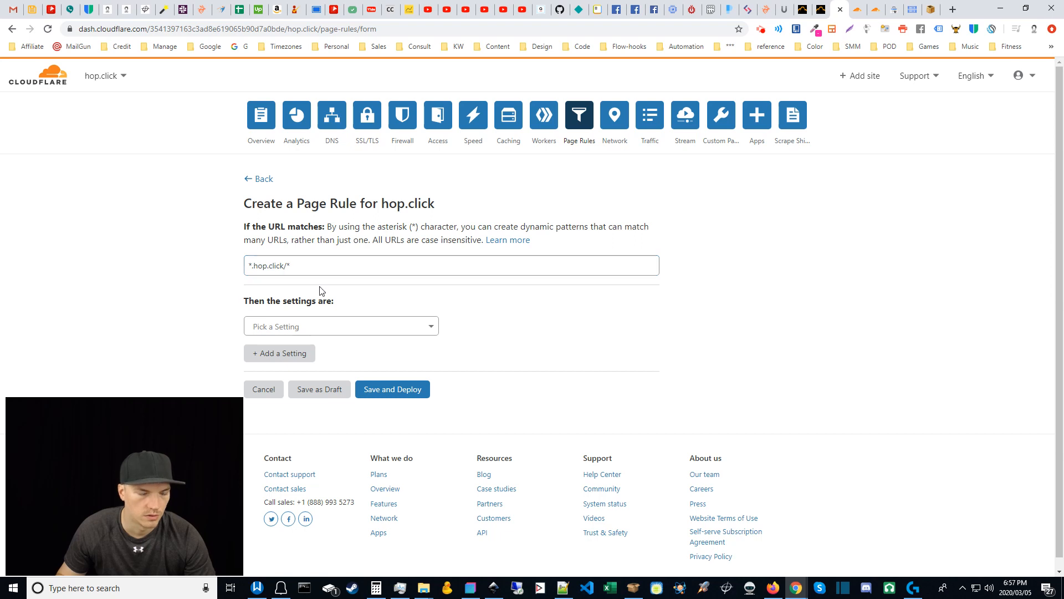
Try www in place of the URL pattern's leading asterisk and restore it to *.hop.click/*
{"action": "left_click_drag", "start_coordinate": [252, 265], "coordinate": [237, 264]}
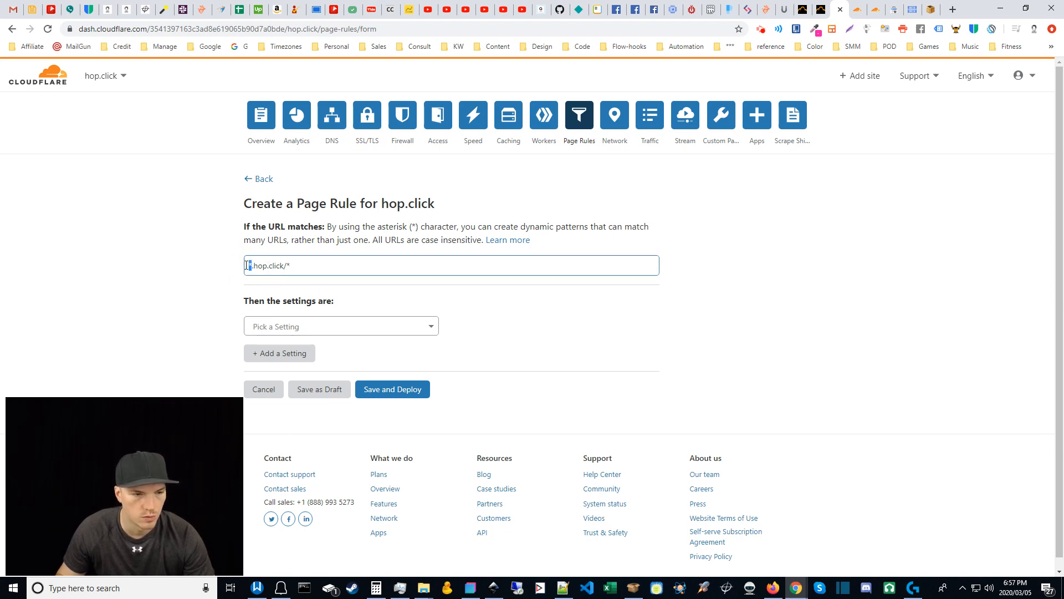
{"action": "type", "text": "www"}
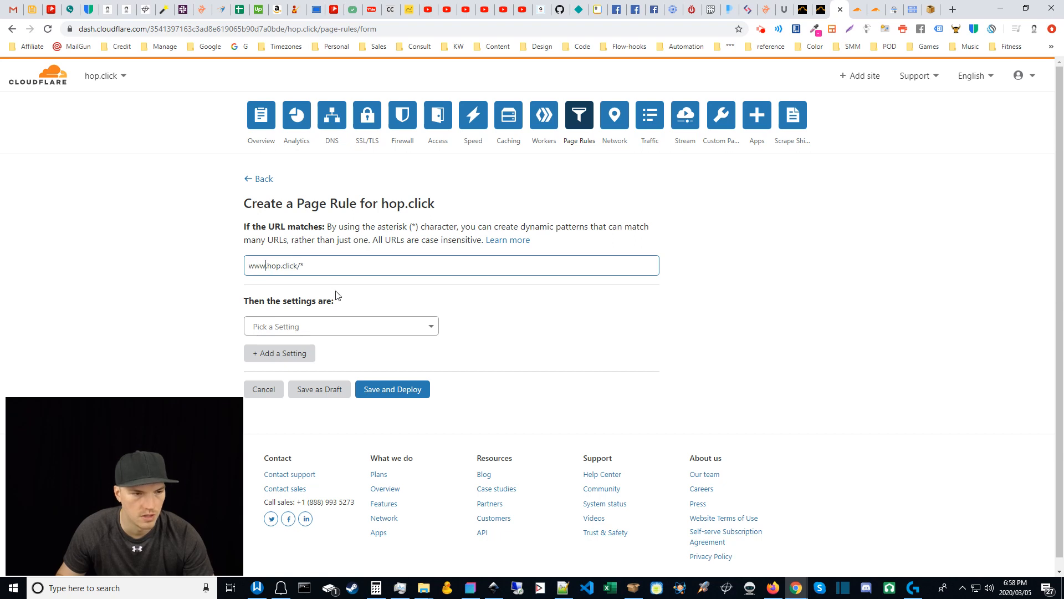
{"action": "left_click_drag", "start_coordinate": [266, 266], "coordinate": [219, 271]}
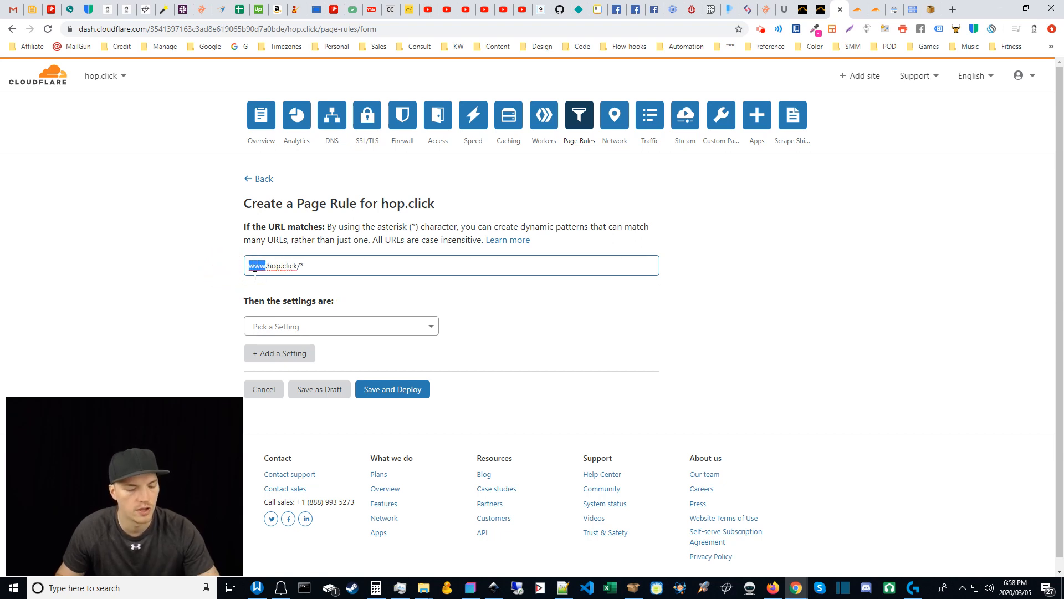
{"action": "type", "text": "*"}
{"action": "left_click", "coordinate": [297, 264]}
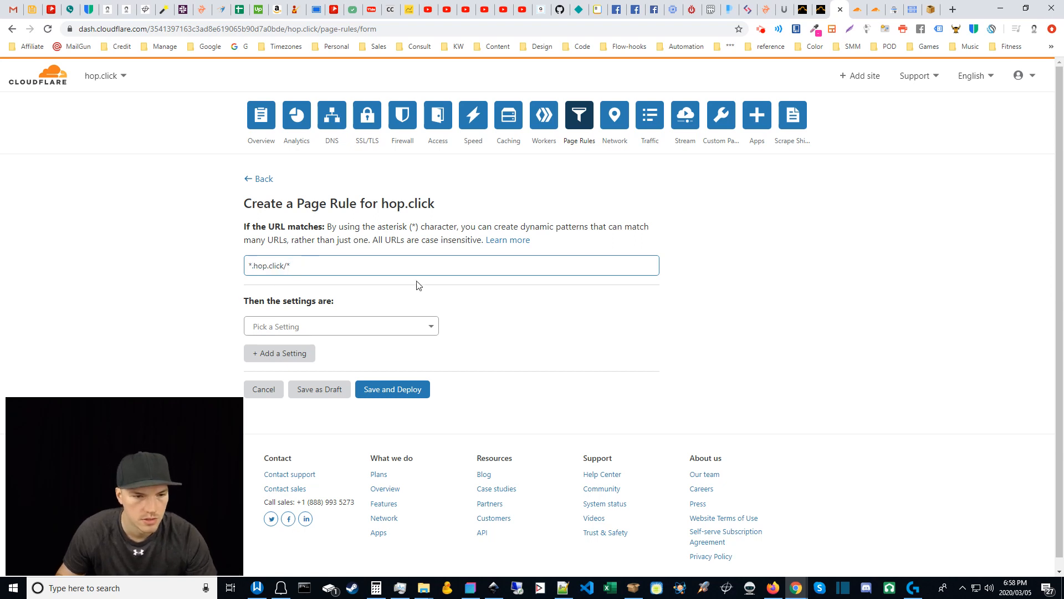
{"action": "left_click", "coordinate": [458, 302]}
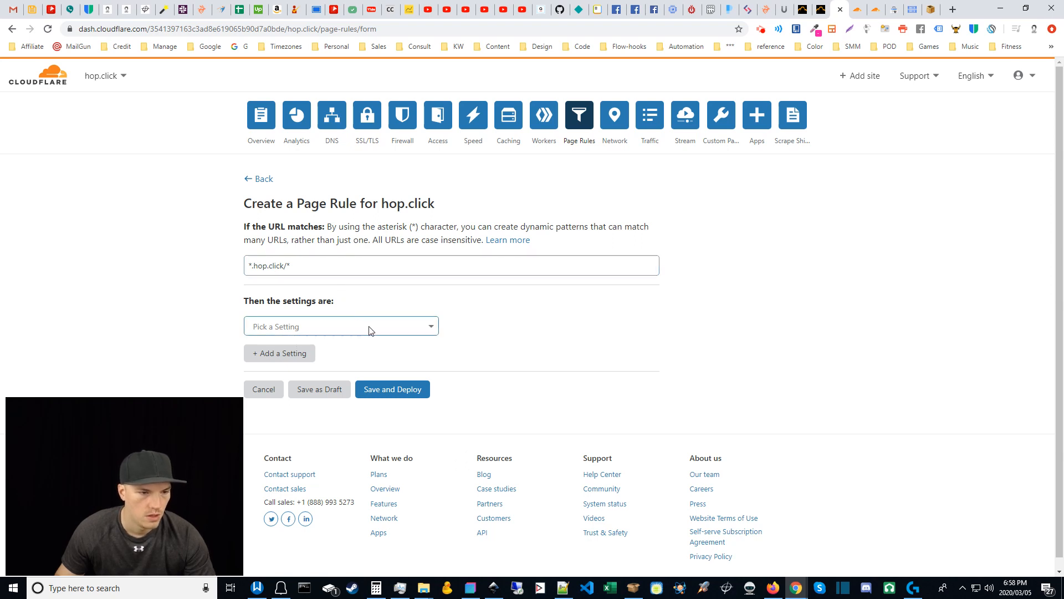
Set the page rule to Forwarding URL with status code 301 - Permanent Redirect
{"action": "left_click", "coordinate": [339, 328]}
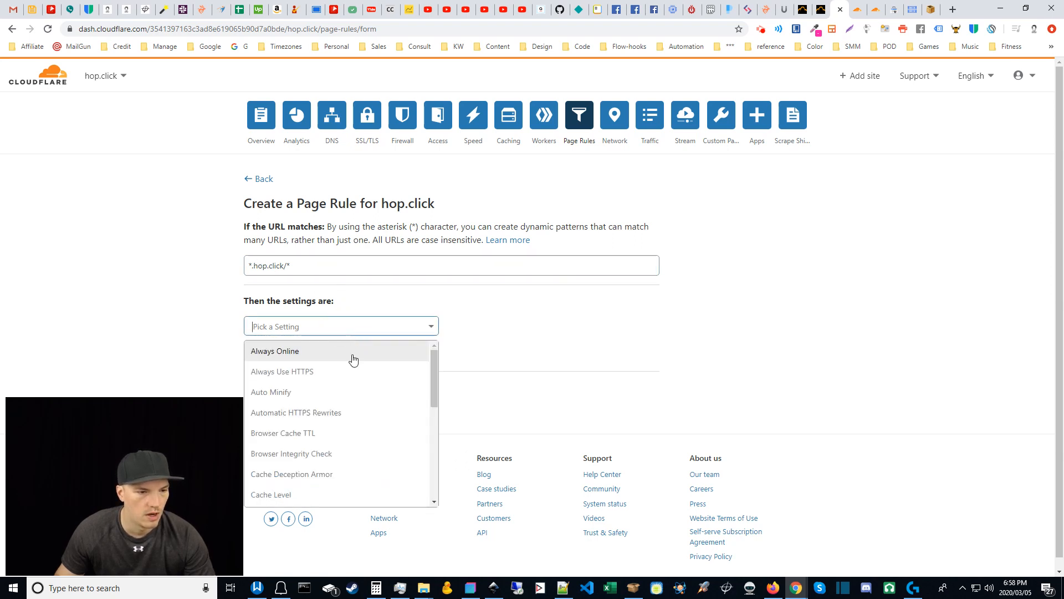
{"action": "scroll", "coordinate": [372, 393], "scroll_direction": "down", "scroll_amount": 5}
{"action": "left_click", "coordinate": [297, 355]}
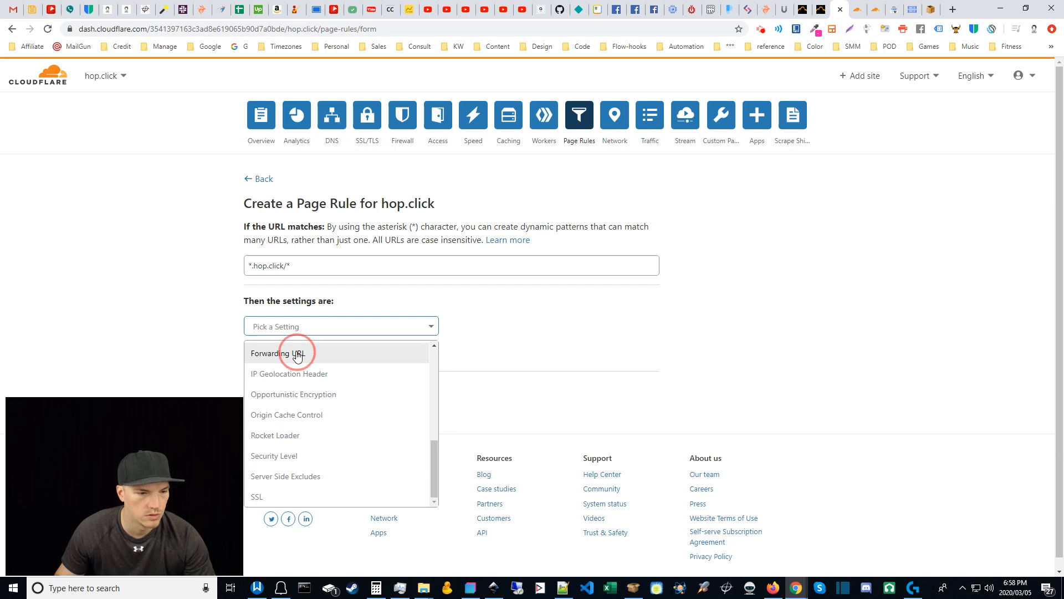
{"action": "left_click", "coordinate": [524, 326]}
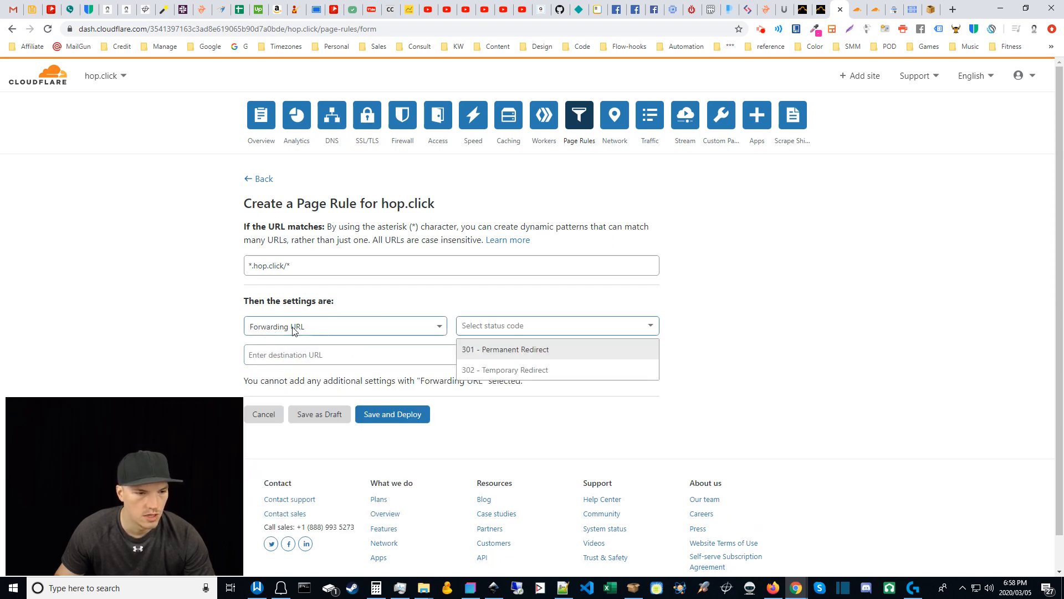
{"action": "left_click", "coordinate": [532, 349]}
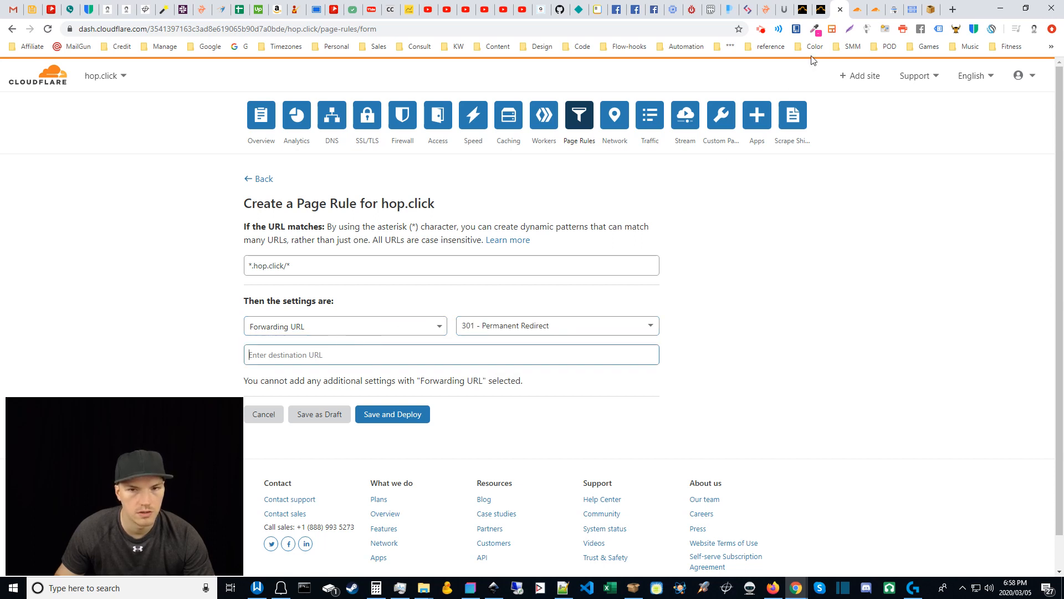
{"action": "left_click", "coordinate": [875, 9]}
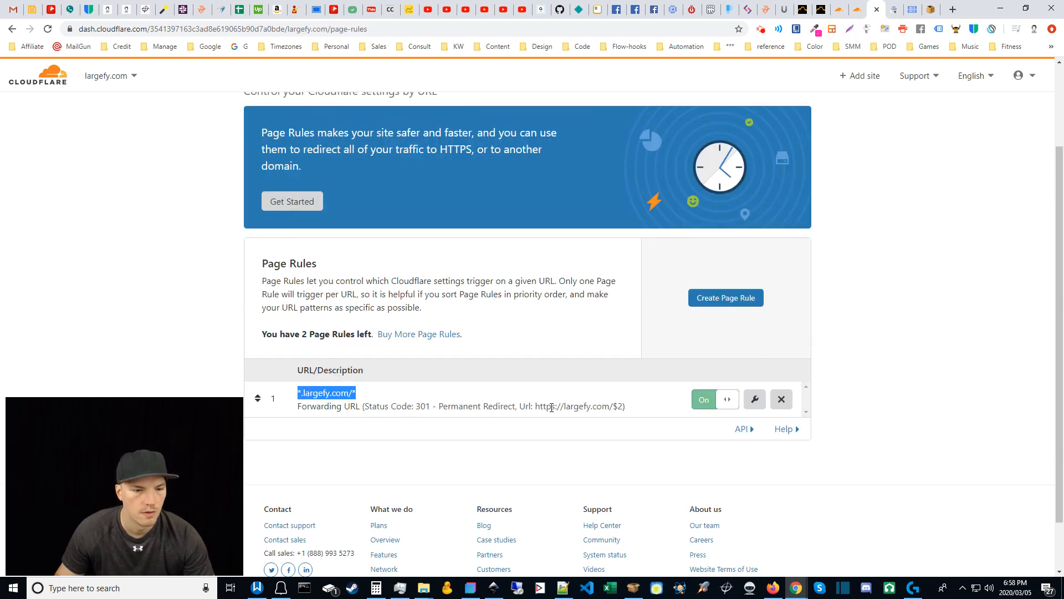
{"action": "left_click_drag", "start_coordinate": [536, 406], "coordinate": [623, 406]}
{"action": "key", "text": "ctrl+c"}
{"action": "left_click", "coordinate": [840, 9]}
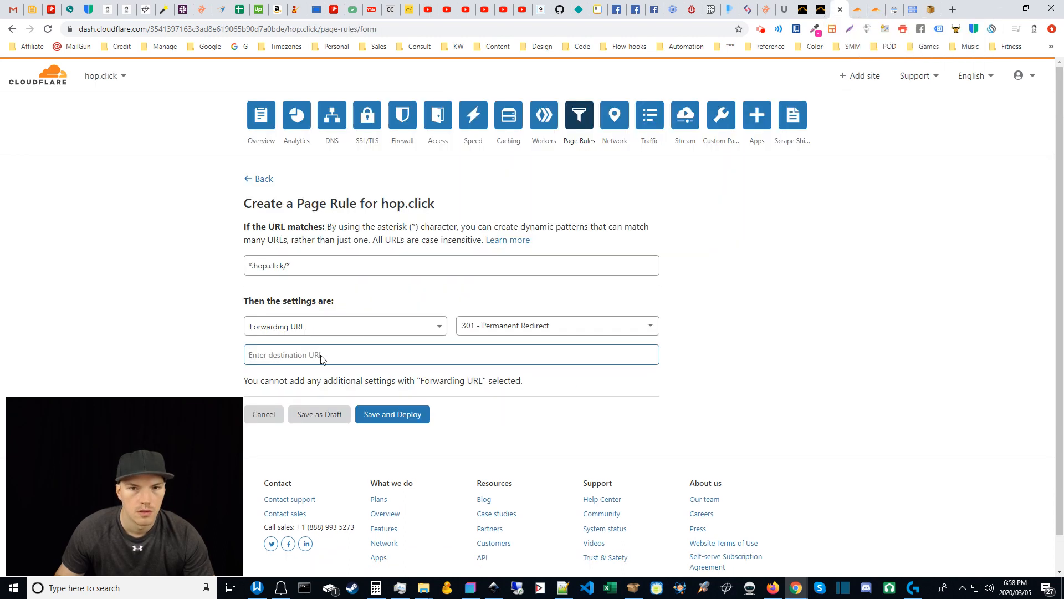
{"action": "key", "text": "ctrl+v"}
{"action": "left_click_drag", "start_coordinate": [313, 355], "coordinate": [274, 355]}
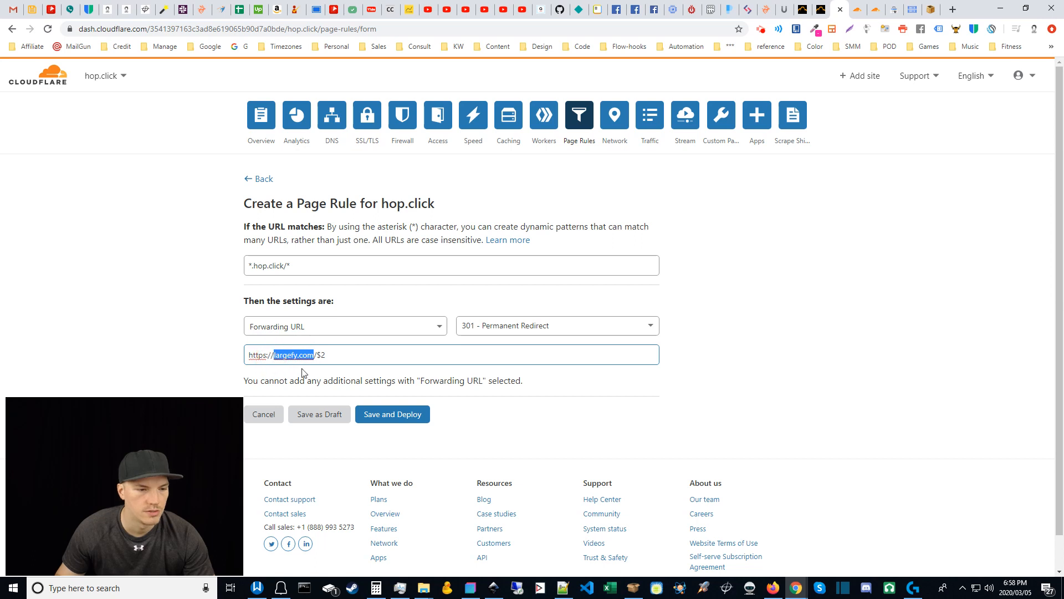
{"action": "type", "text": "hop"}
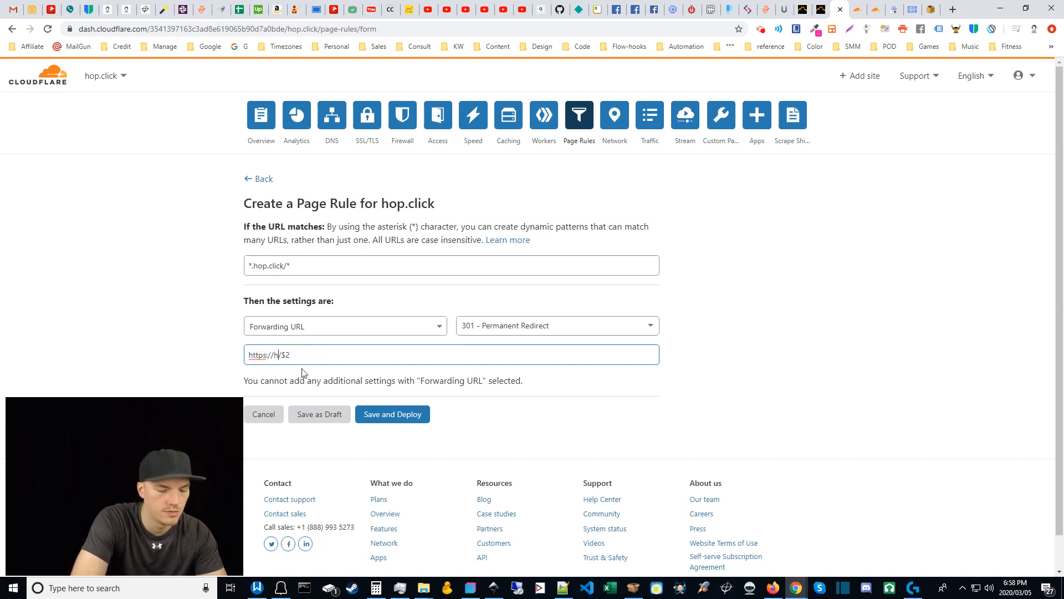
{"action": "type", "text": ".cli"}
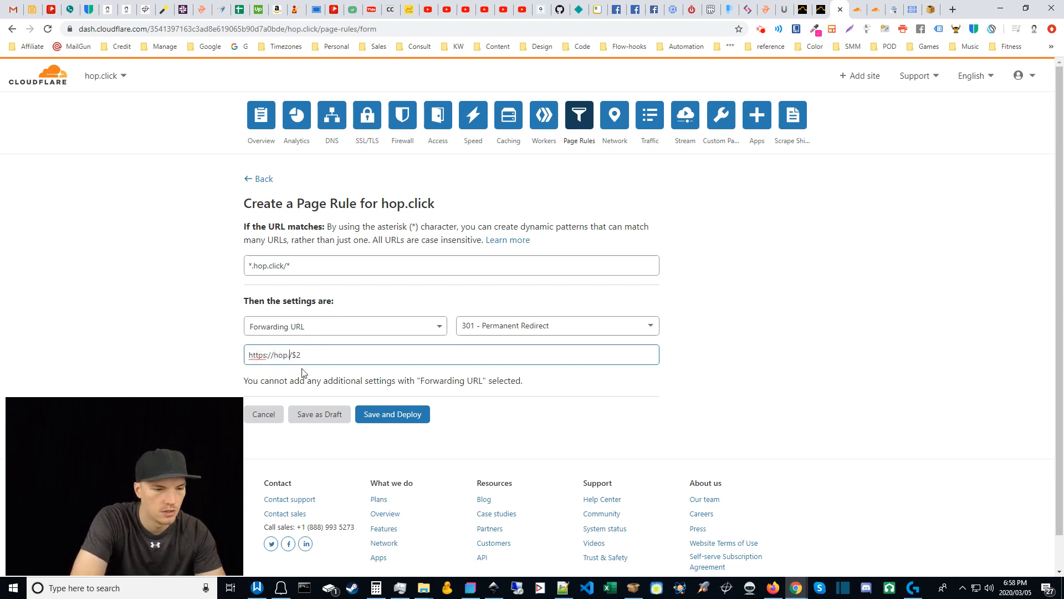
{"action": "type", "text": "ck"}
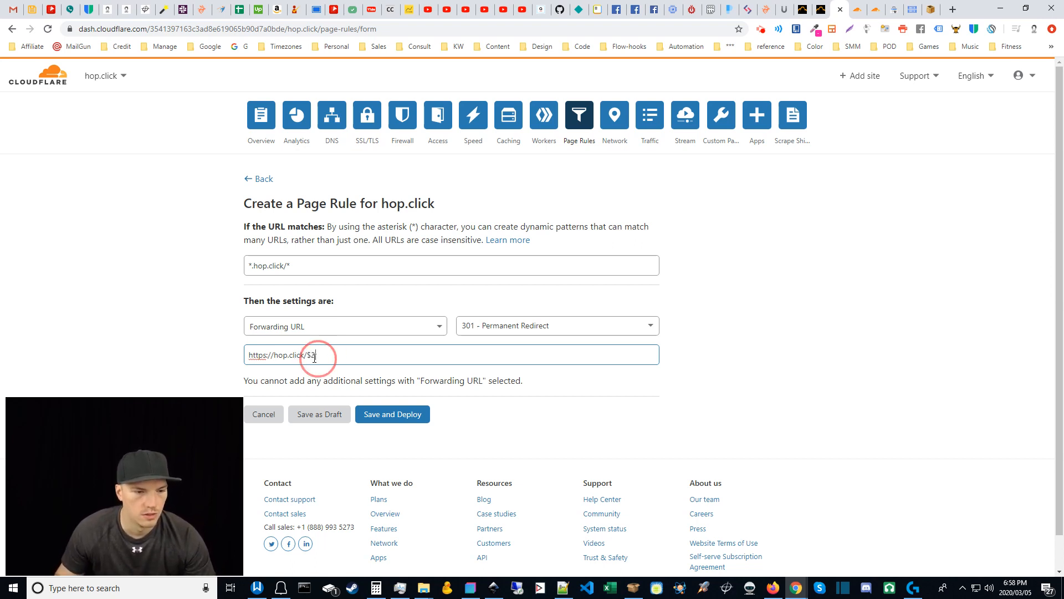
{"action": "left_click_drag", "start_coordinate": [318, 355], "coordinate": [307, 355]}
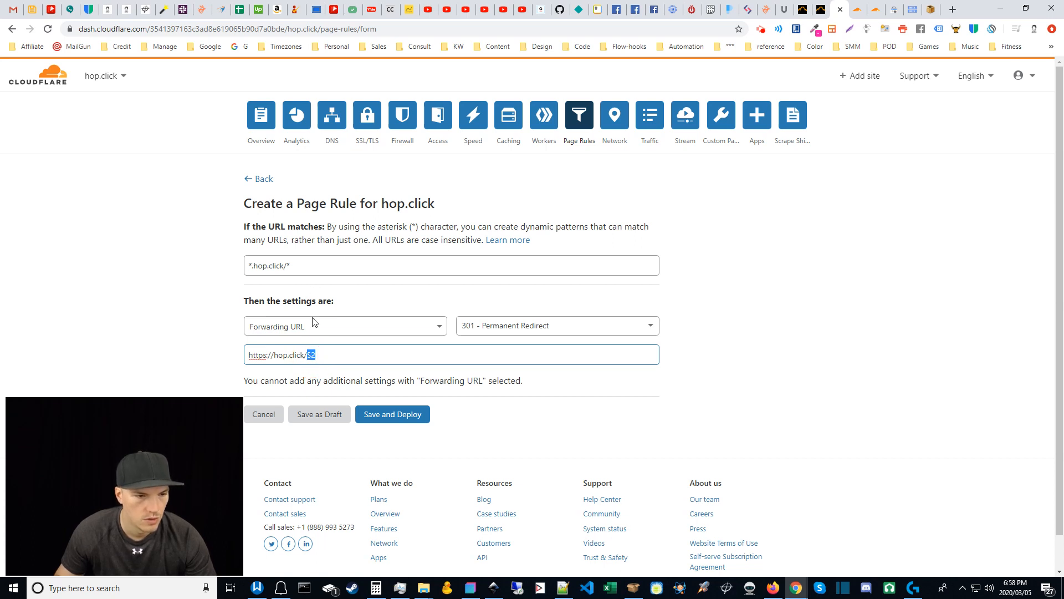
{"action": "double_click", "coordinate": [292, 267]}
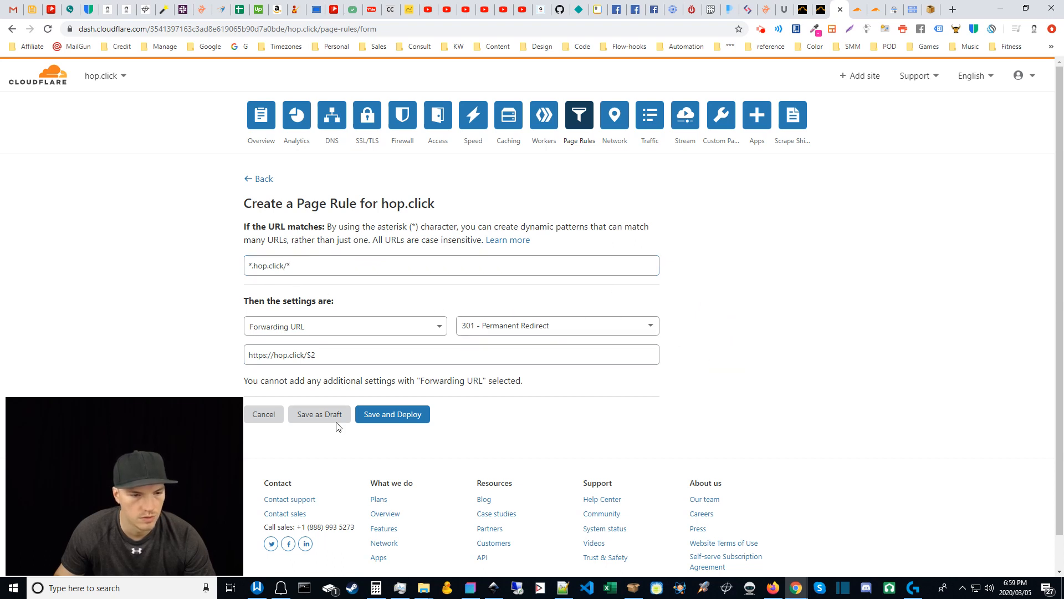
{"action": "left_click", "coordinate": [392, 414]}
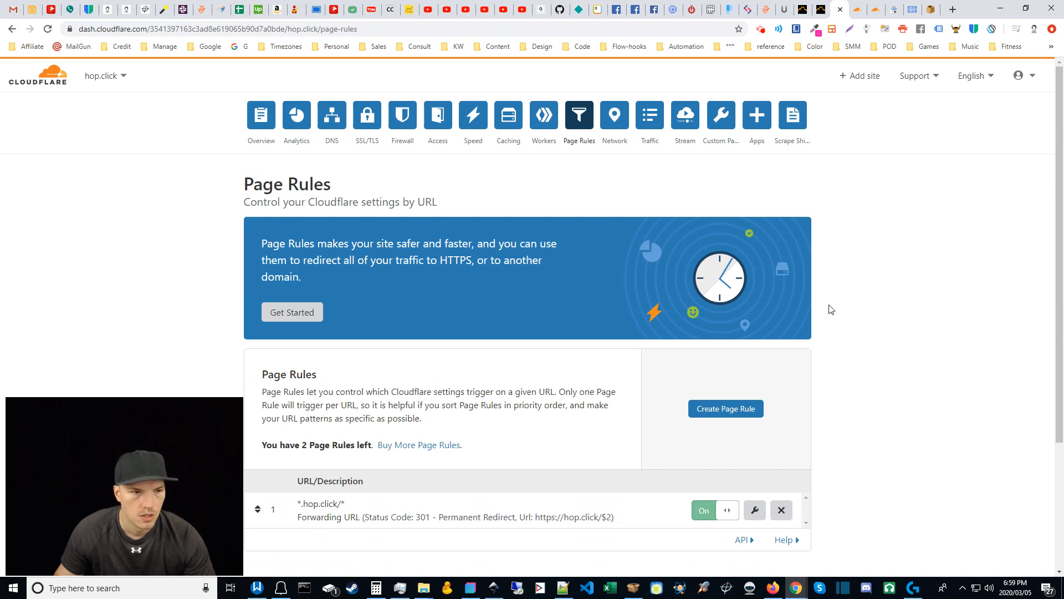
{"action": "scroll", "coordinate": [1057, 257], "scroll_direction": "down", "scroll_amount": 3}
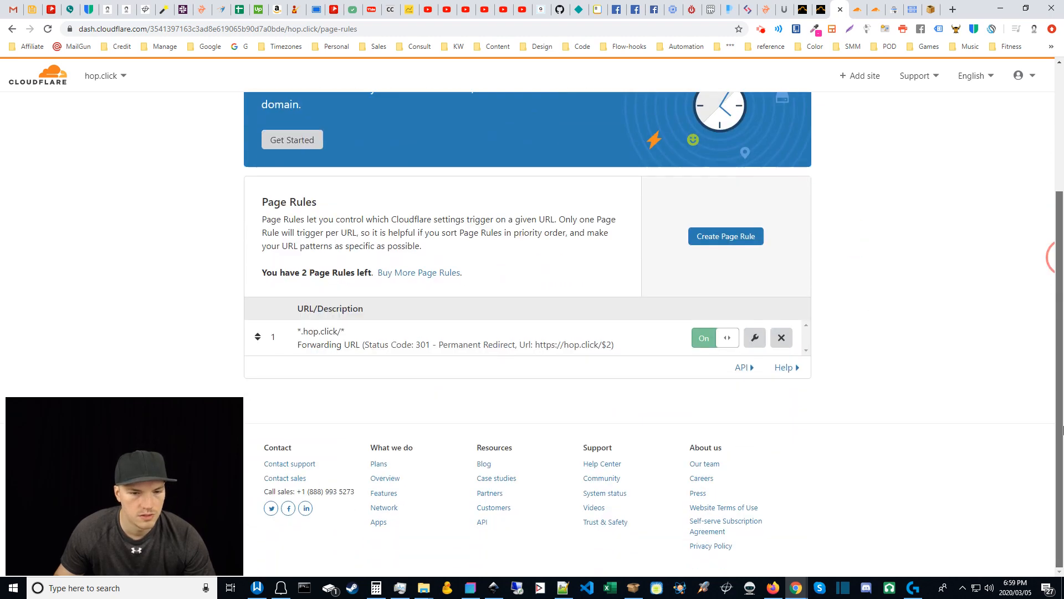
{"action": "scroll", "coordinate": [1057, 257], "scroll_direction": "up", "scroll_amount": 3}
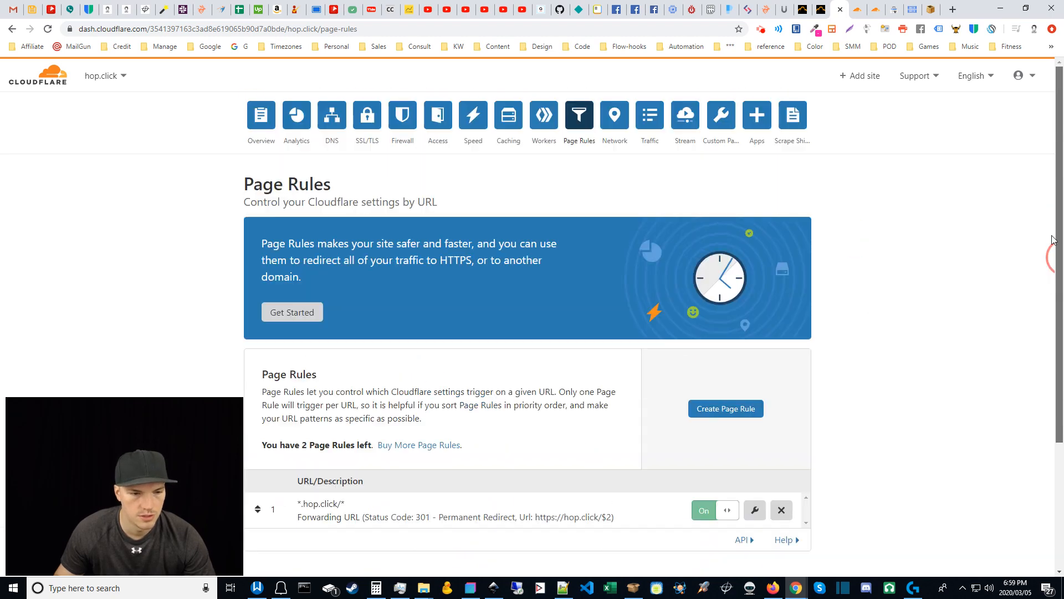
Review hop.click's SSL/TLS encryption mode and its edge certificate settings, including Always Use HTTPS and Automatic HTTPS Rewrites
{"action": "left_click", "coordinate": [366, 123]}
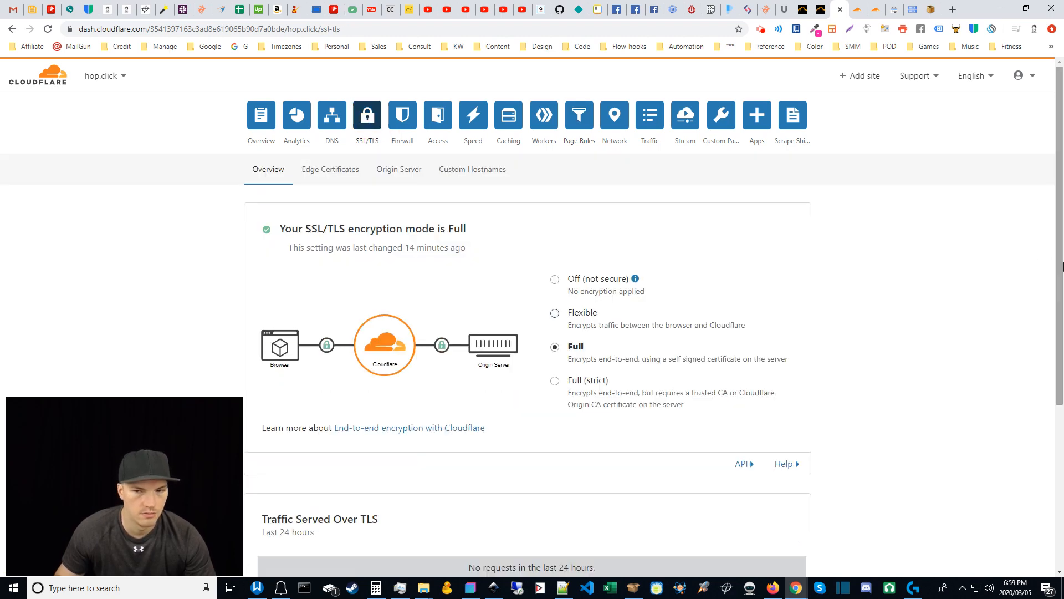
{"action": "mouse_move", "coordinate": [1058, 257]}
{"action": "left_mouse_down"}
{"action": "mouse_move", "coordinate": [1061, 420]}
{"action": "mouse_move", "coordinate": [1060, 261]}
{"action": "left_mouse_up"}
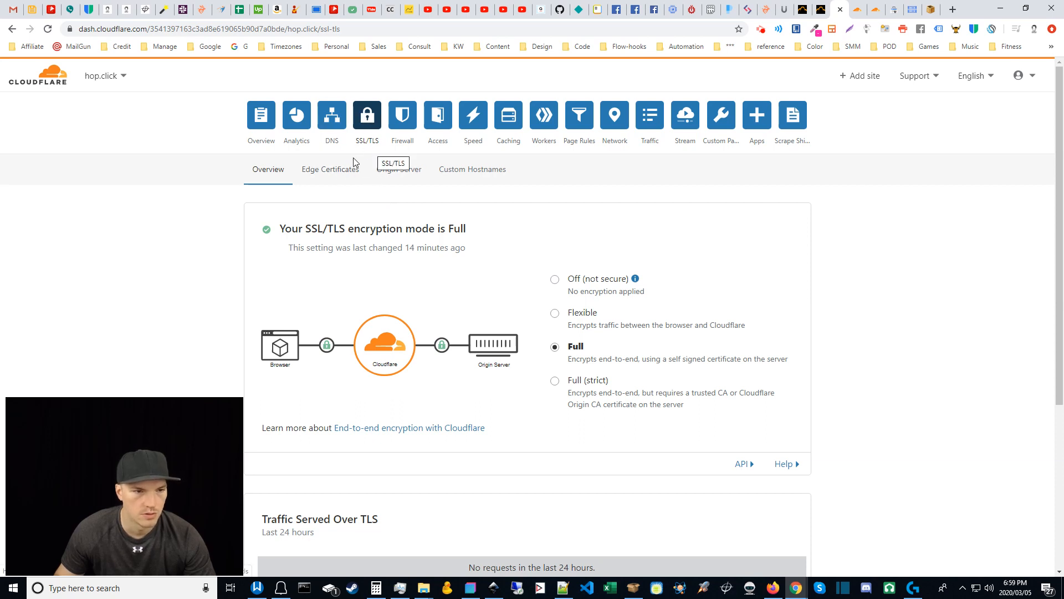
{"action": "left_click", "coordinate": [329, 173]}
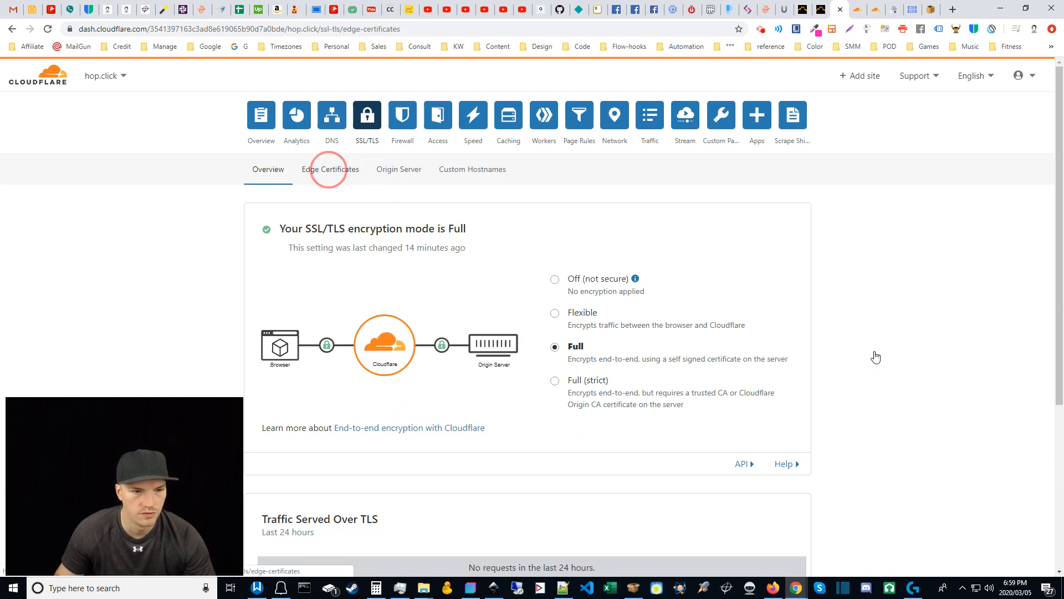
{"action": "mouse_move", "coordinate": [1063, 171]}
{"action": "left_mouse_down"}
{"action": "mouse_move", "coordinate": [1063, 255]}
{"action": "mouse_move", "coordinate": [1063, 158]}
{"action": "left_mouse_up"}
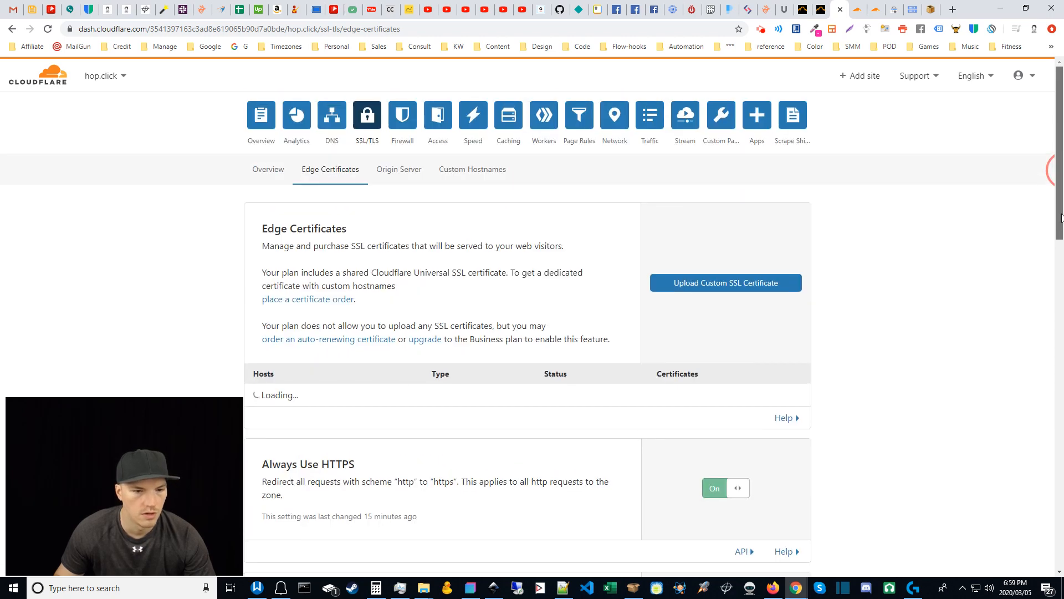
{"action": "scroll", "coordinate": [1053, 271], "scroll_direction": "down", "scroll_amount": 5}
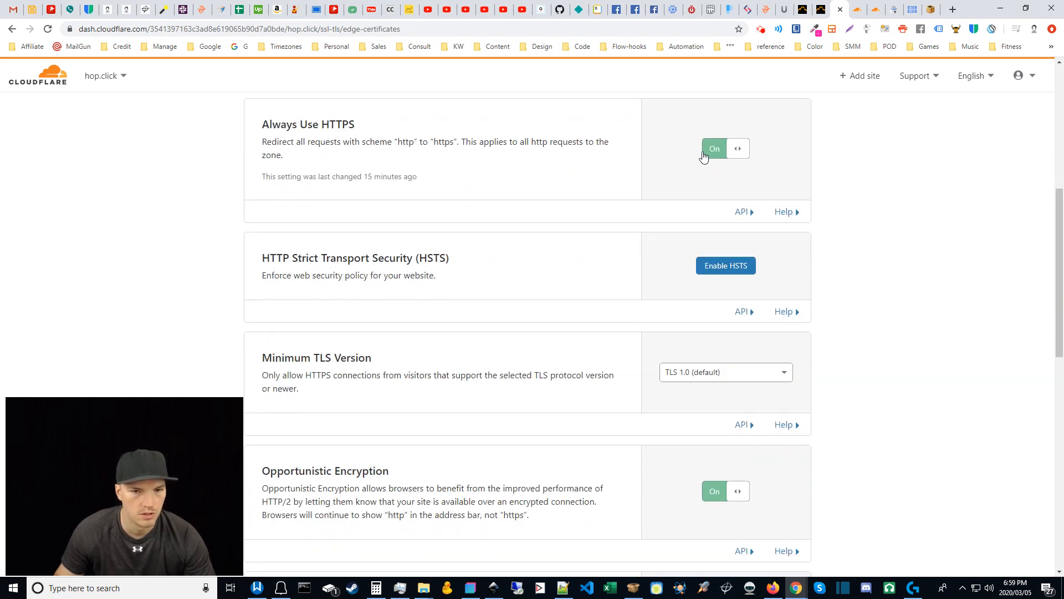
{"action": "left_click_drag", "start_coordinate": [1059, 252], "coordinate": [1059, 373]}
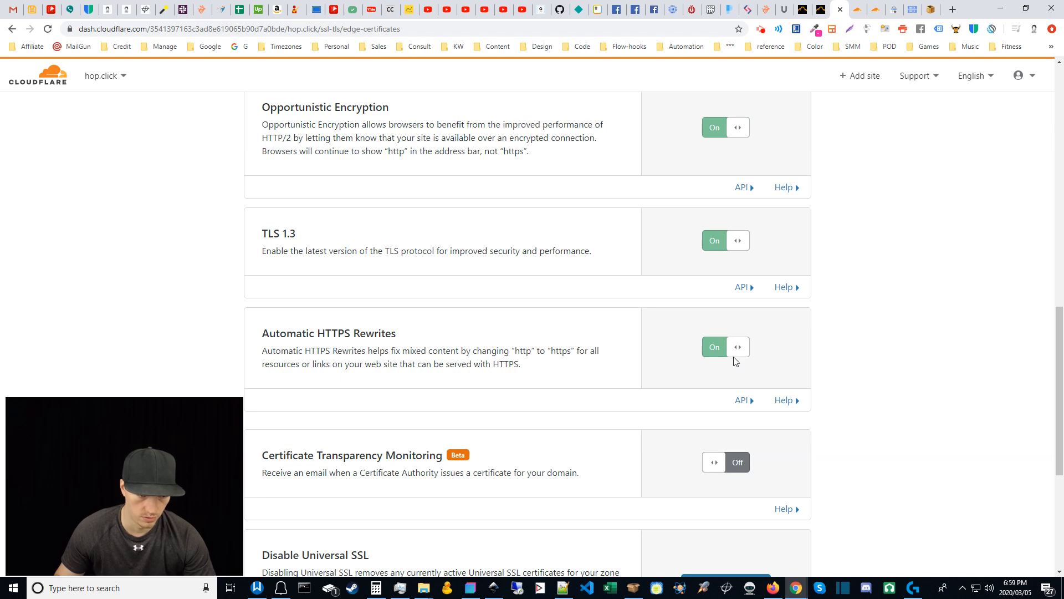
{"action": "left_click_drag", "start_coordinate": [1056, 413], "coordinate": [1053, 166]}
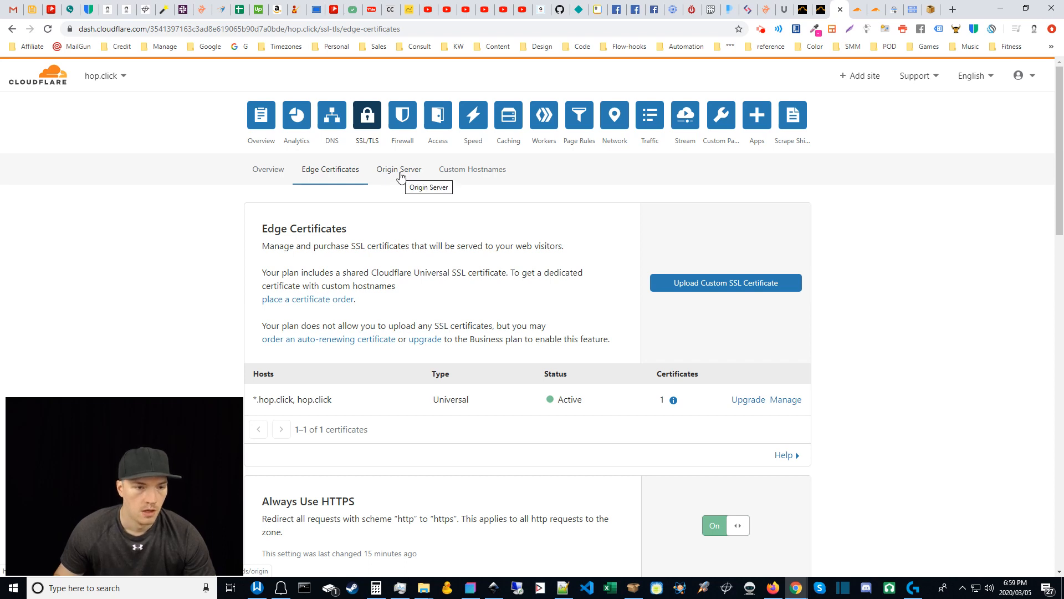
Turn on Rocket Loader in hop.click's speed optimization settings
{"action": "left_click", "coordinate": [476, 122]}
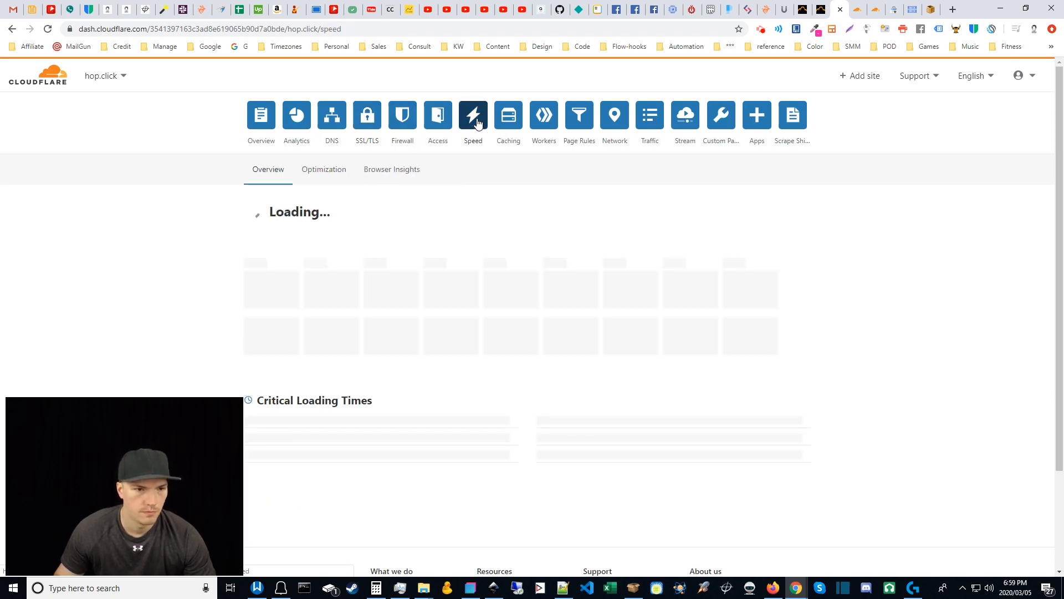
{"action": "left_click", "coordinate": [331, 172]}
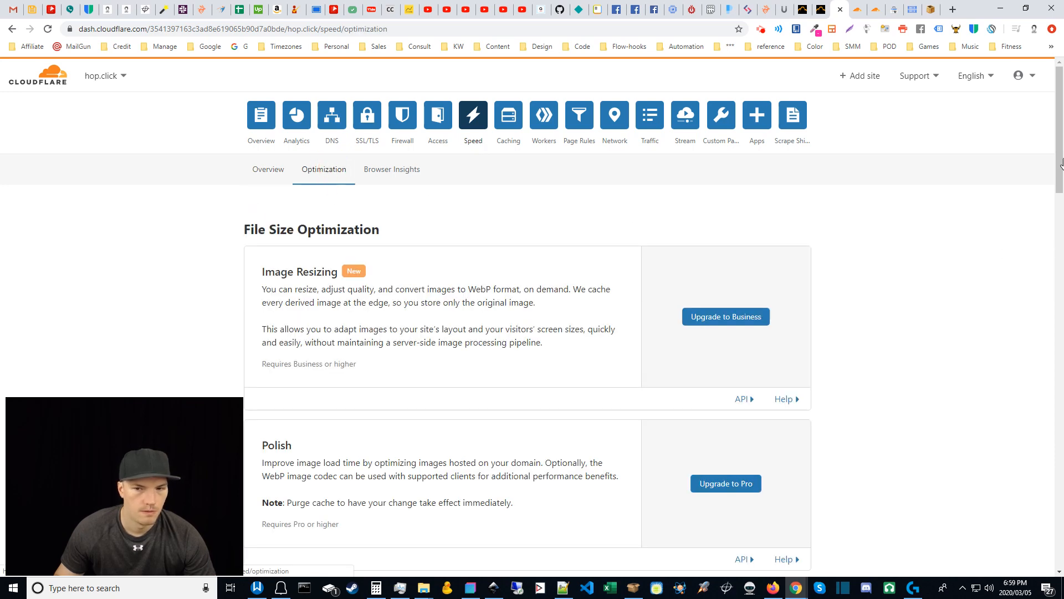
{"action": "left_click", "coordinate": [1061, 220]}
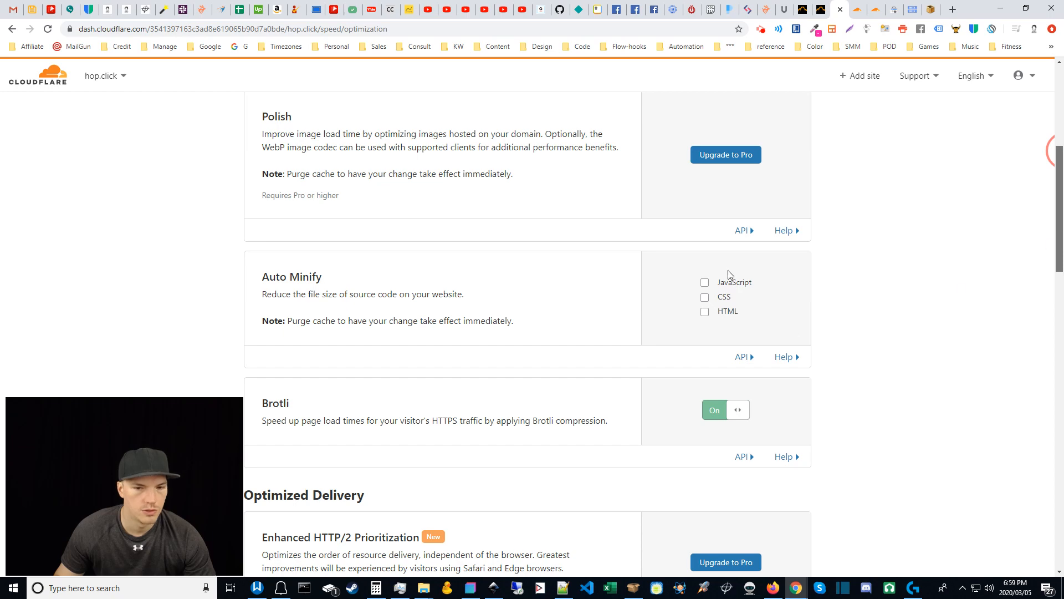
{"action": "left_click_drag", "start_coordinate": [1060, 215], "coordinate": [1038, 377]}
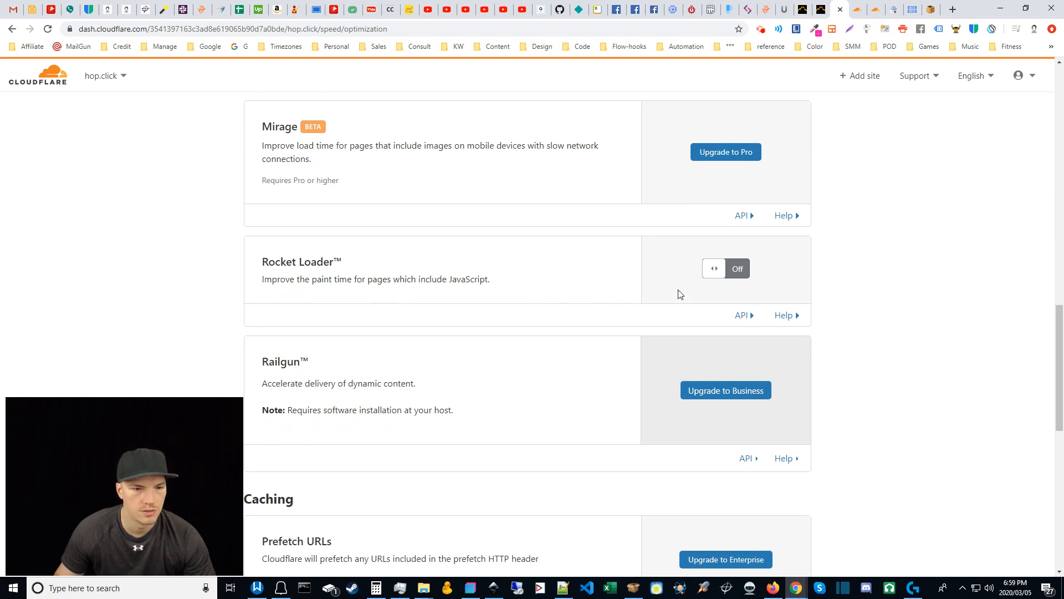
{"action": "left_click", "coordinate": [711, 268]}
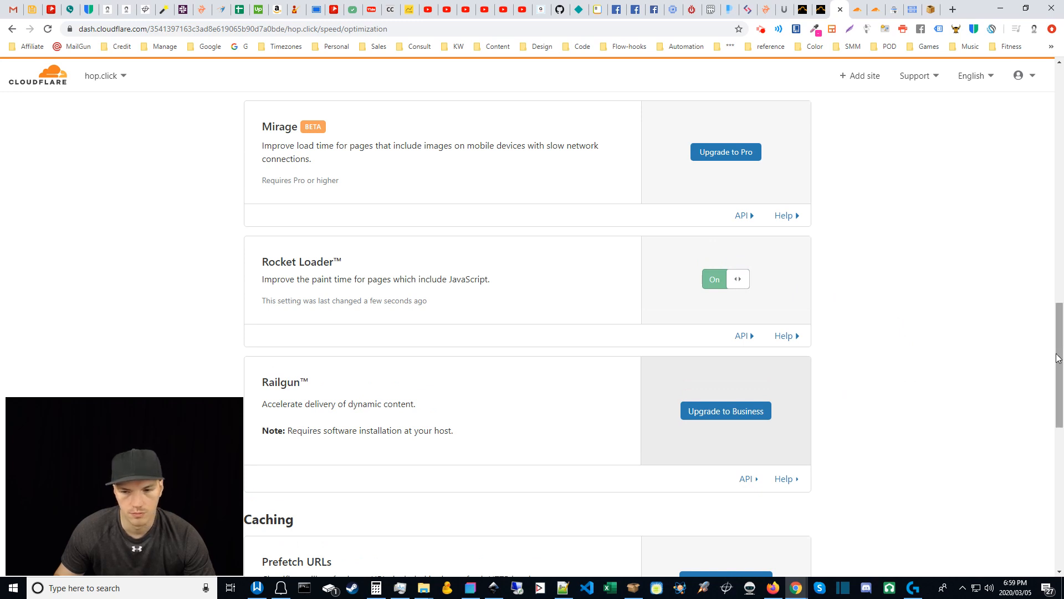
Examine hop.click's remaining speed optimization settings and its caching settings, including Caching Level, Browser Cache TTL, Always Online and Development Mode
{"action": "left_click_drag", "start_coordinate": [1060, 346], "coordinate": [252, 185]}
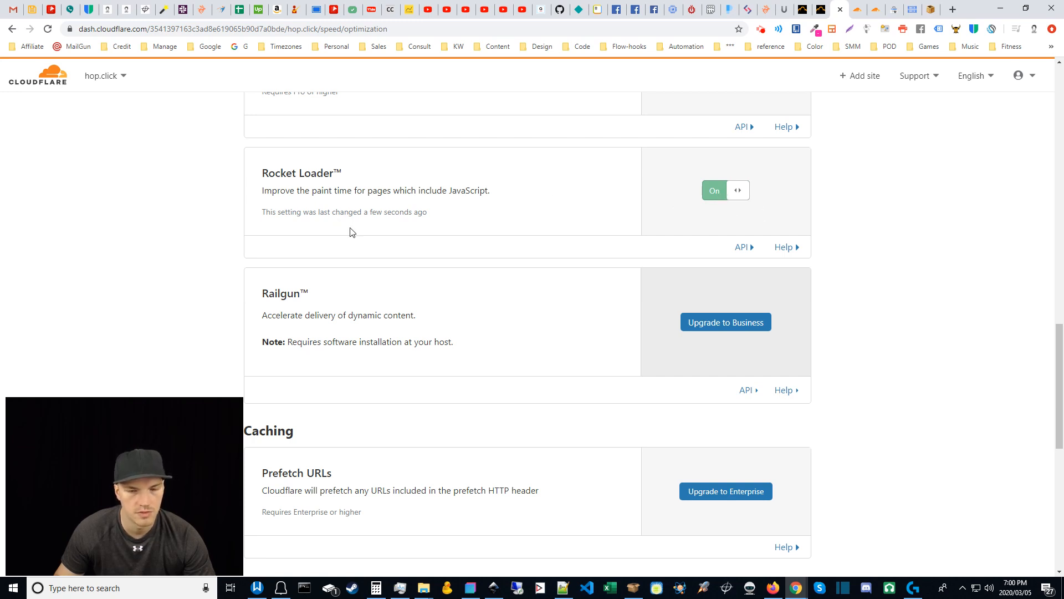
{"action": "left_click_drag", "start_coordinate": [1059, 363], "coordinate": [1060, 447]}
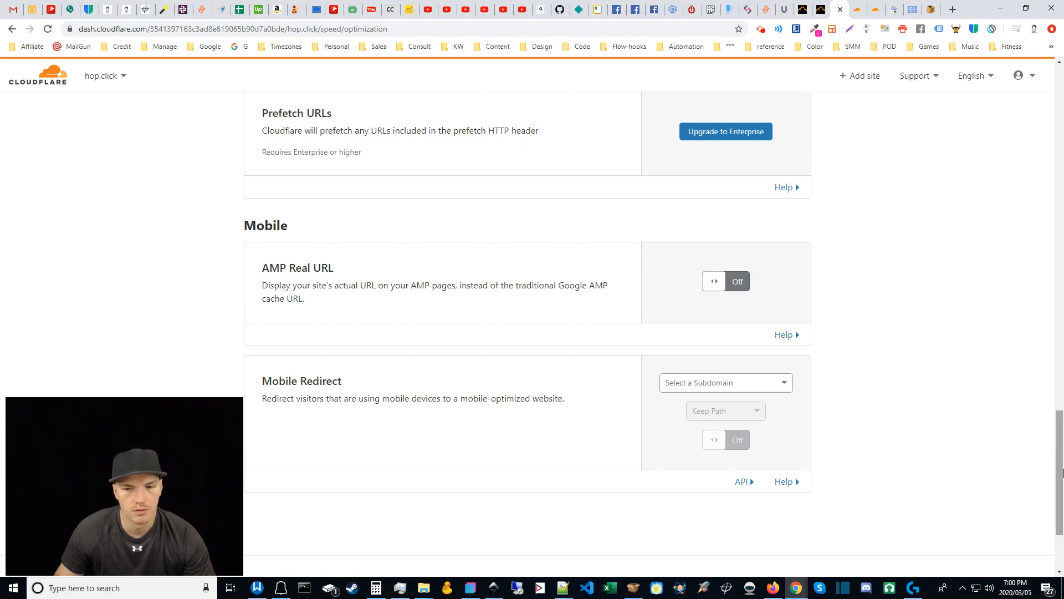
{"action": "left_click_drag", "start_coordinate": [1060, 460], "coordinate": [464, 137]}
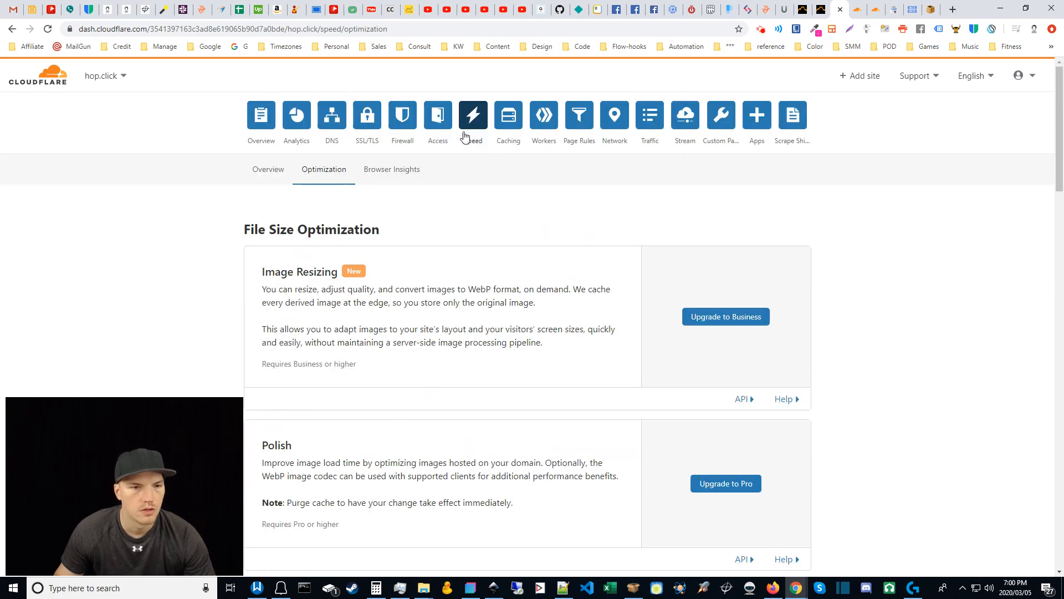
{"action": "left_click", "coordinate": [510, 123]}
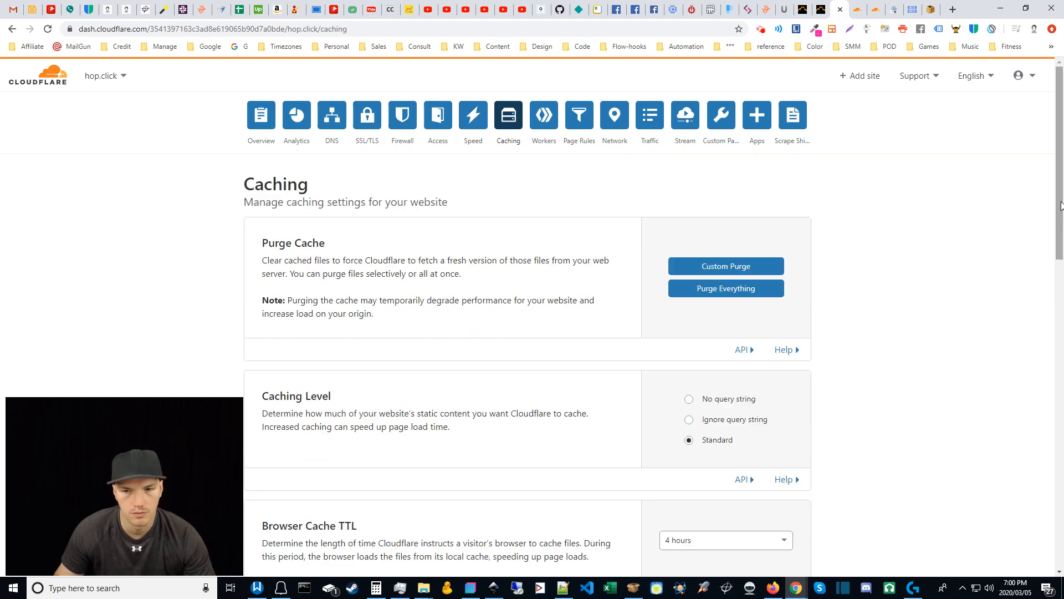
{"action": "left_click_drag", "start_coordinate": [1056, 206], "coordinate": [1060, 240]}
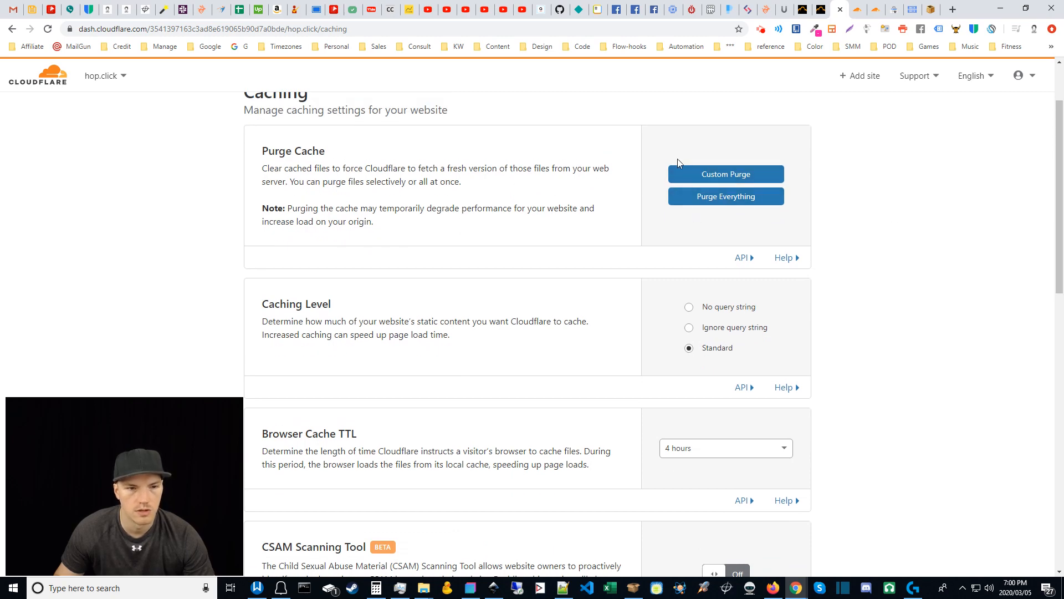
{"action": "scroll", "coordinate": [1057, 231], "scroll_direction": "down", "scroll_amount": 2}
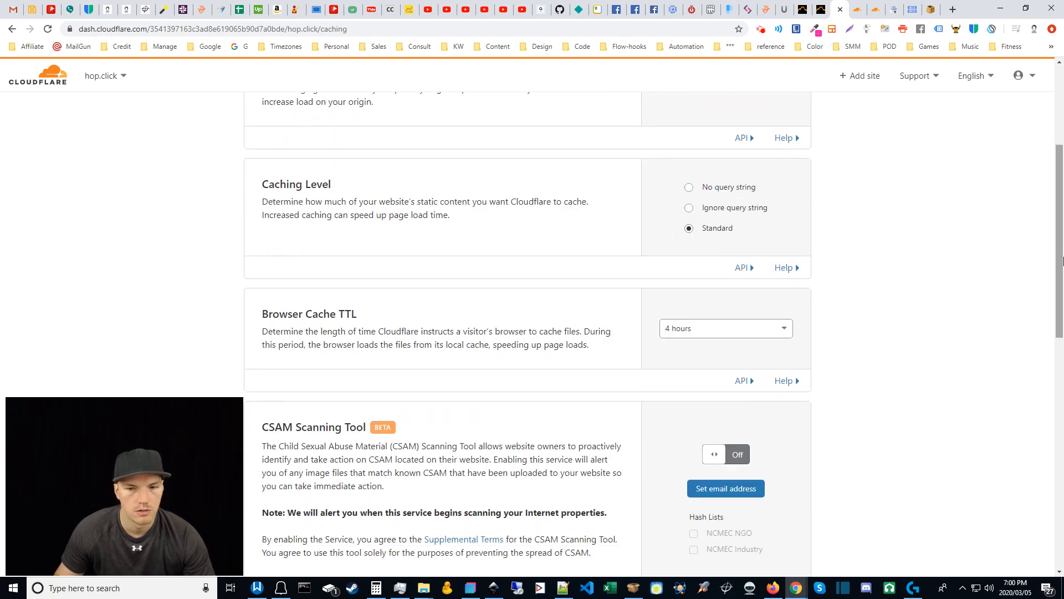
{"action": "scroll", "coordinate": [992, 300], "scroll_direction": "down", "scroll_amount": 3}
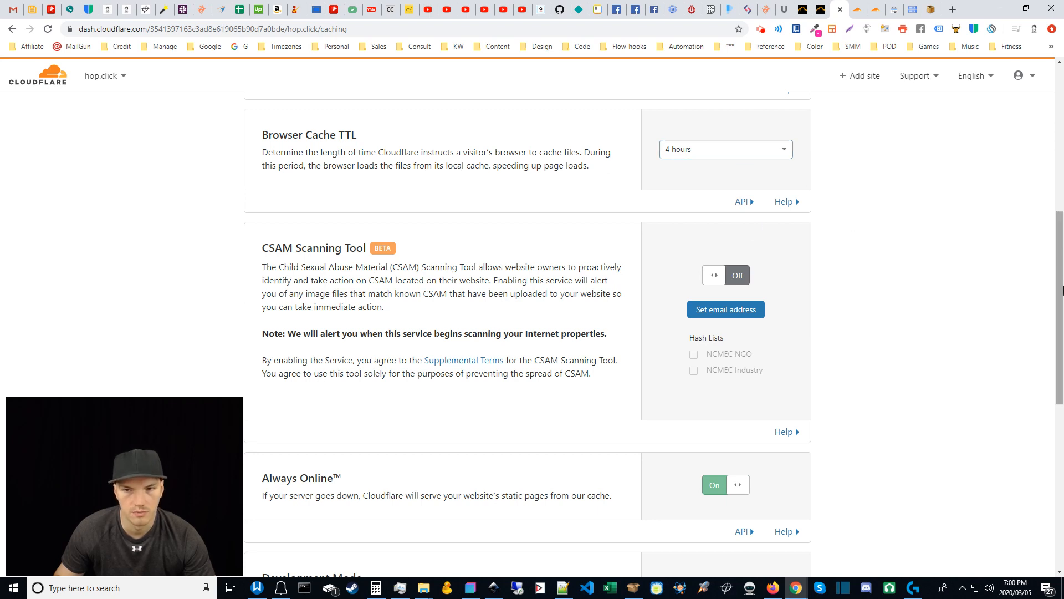
{"action": "left_click_drag", "start_coordinate": [1062, 291], "coordinate": [1062, 294]}
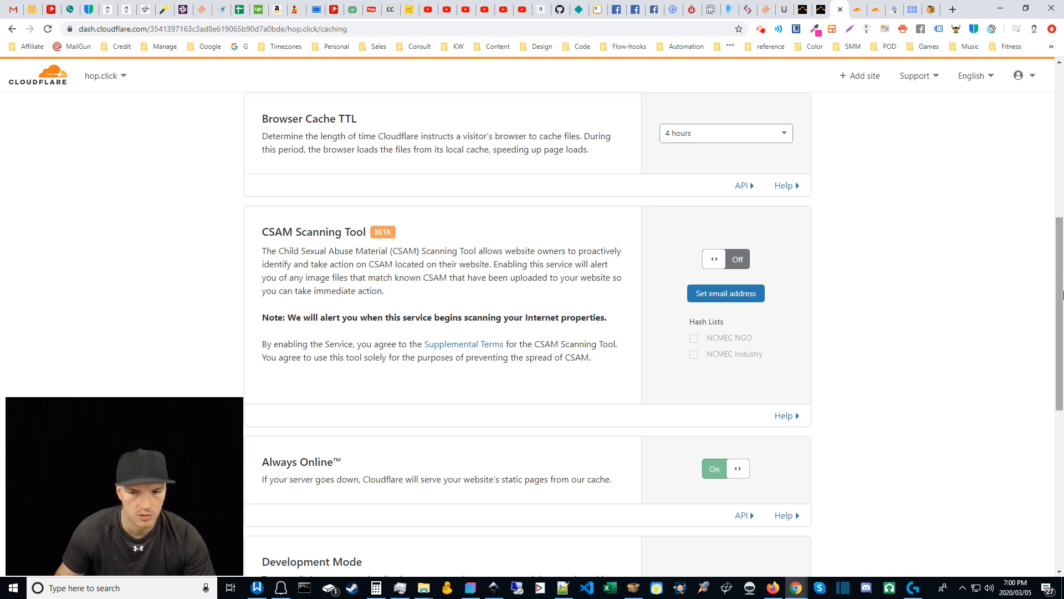
{"action": "scroll", "coordinate": [1063, 294], "scroll_direction": "down", "scroll_amount": 4}
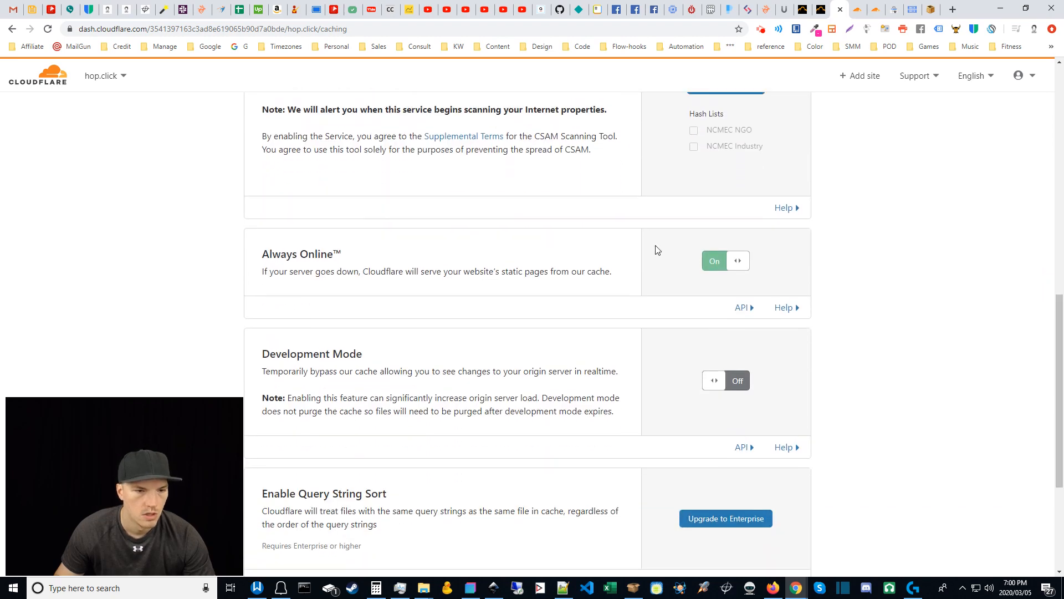
{"action": "left_click_drag", "start_coordinate": [1062, 401], "coordinate": [1060, 143]}
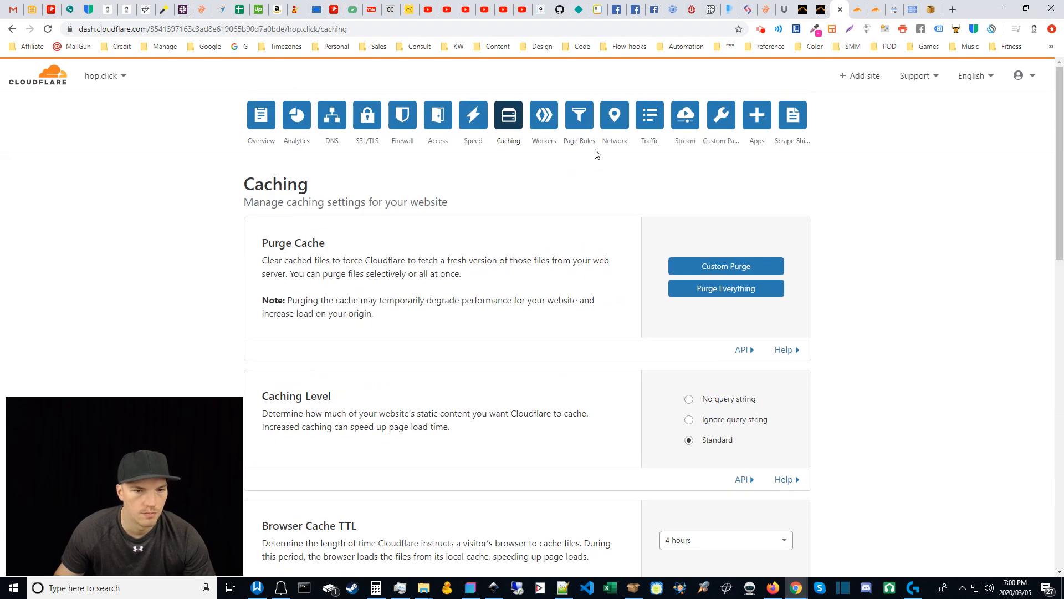
Turn on HTTP/3 (with QUIC) and 0-RTT Connection Resumption in hop.click's network settings
{"action": "left_click", "coordinate": [615, 119]}
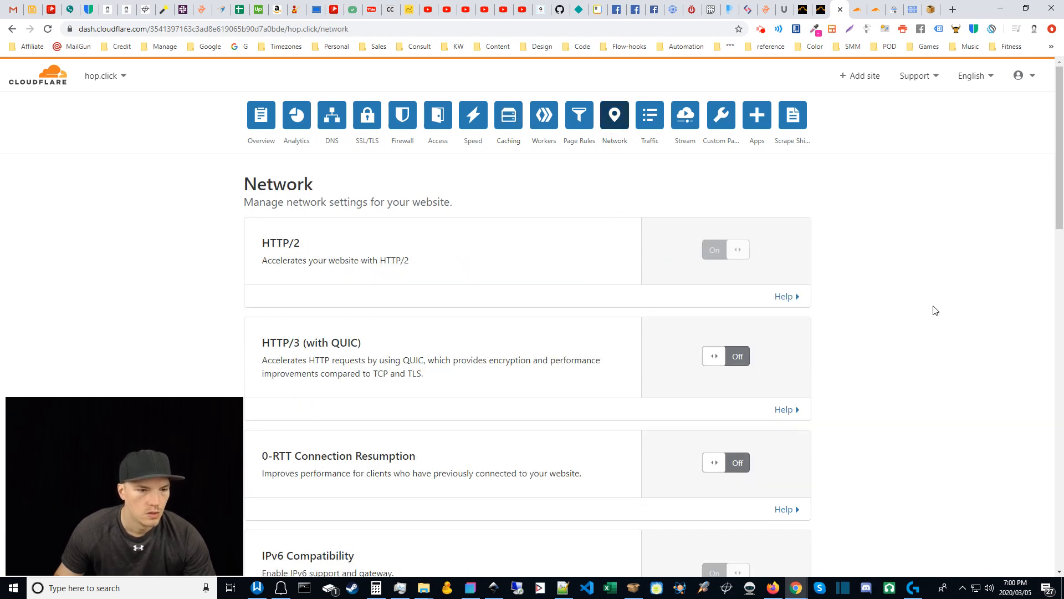
{"action": "scroll", "coordinate": [934, 309], "scroll_direction": "down", "scroll_amount": 2}
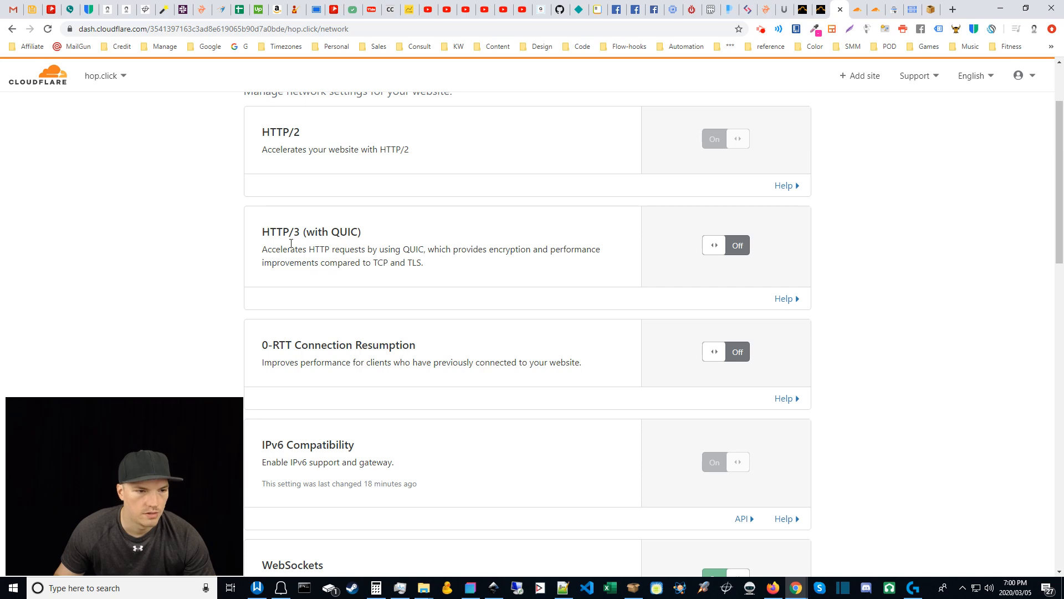
{"action": "left_click", "coordinate": [719, 246]}
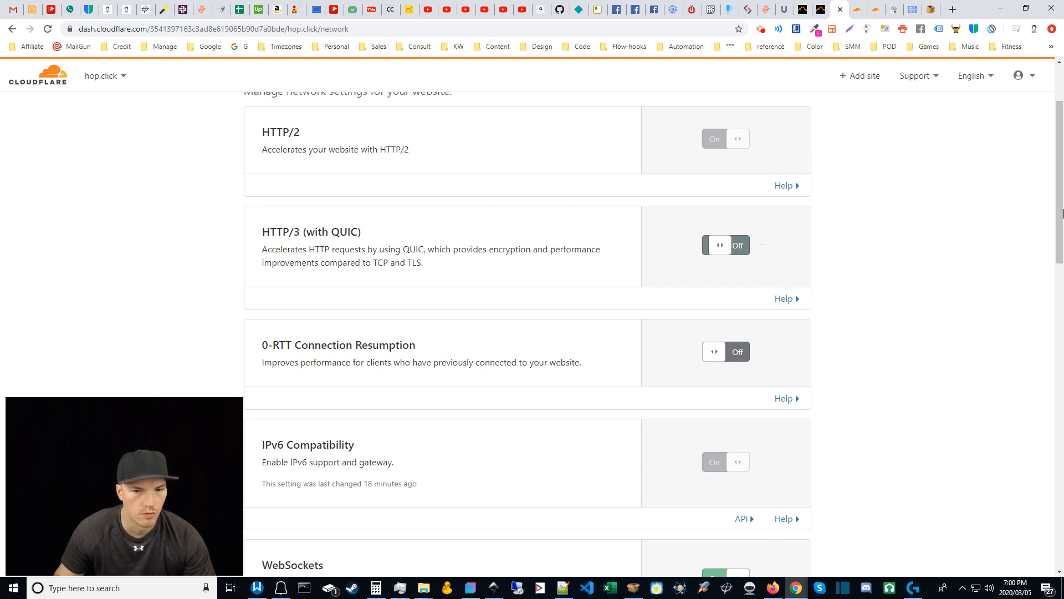
{"action": "left_click_drag", "start_coordinate": [1057, 220], "coordinate": [1057, 251]}
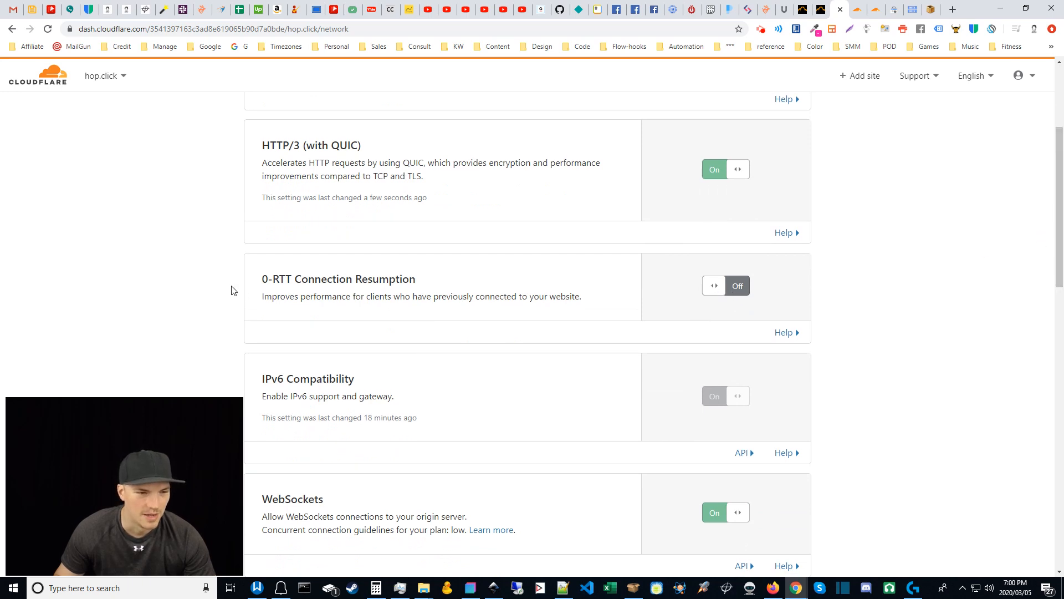
{"action": "left_click", "coordinate": [708, 285]}
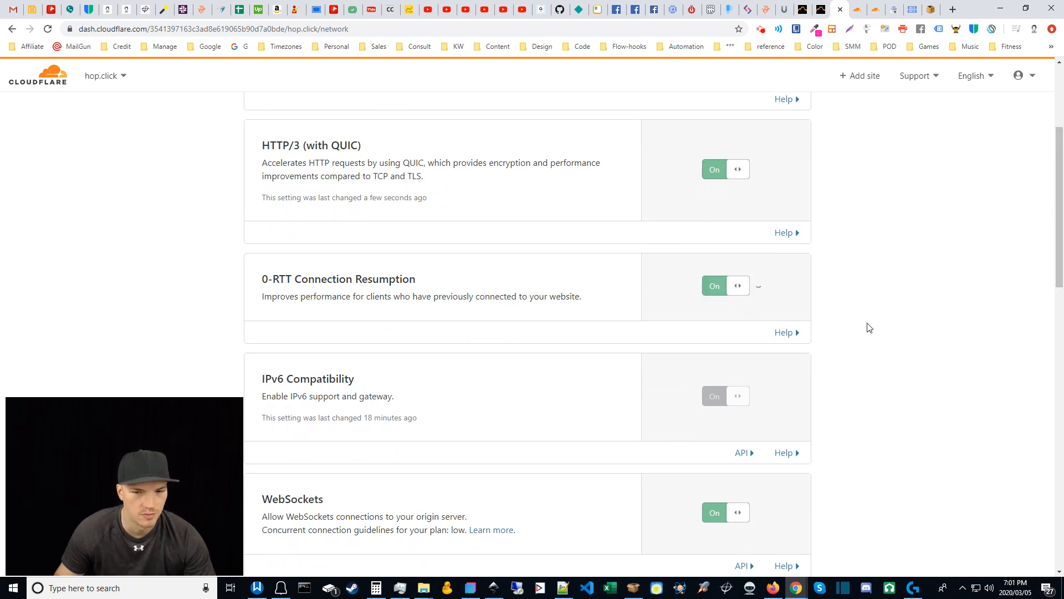
{"action": "left_click", "coordinate": [794, 233]}
{"action": "left_click", "coordinate": [795, 232]}
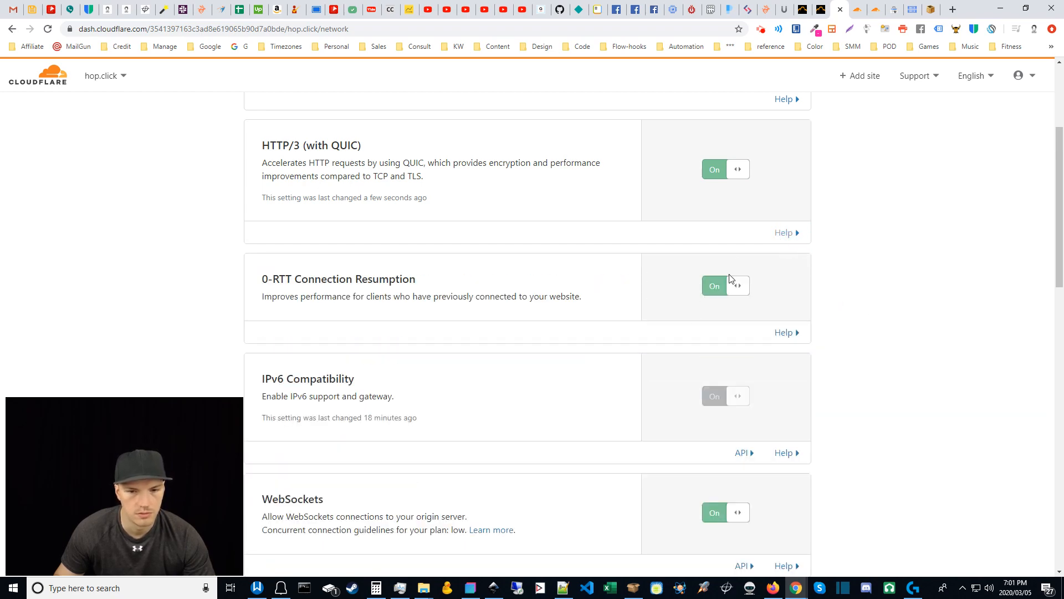
Review hop.click's Argo traffic settings and its Scrape Shield content protection settings
{"action": "left_click_drag", "start_coordinate": [1059, 247], "coordinate": [1062, 172]}
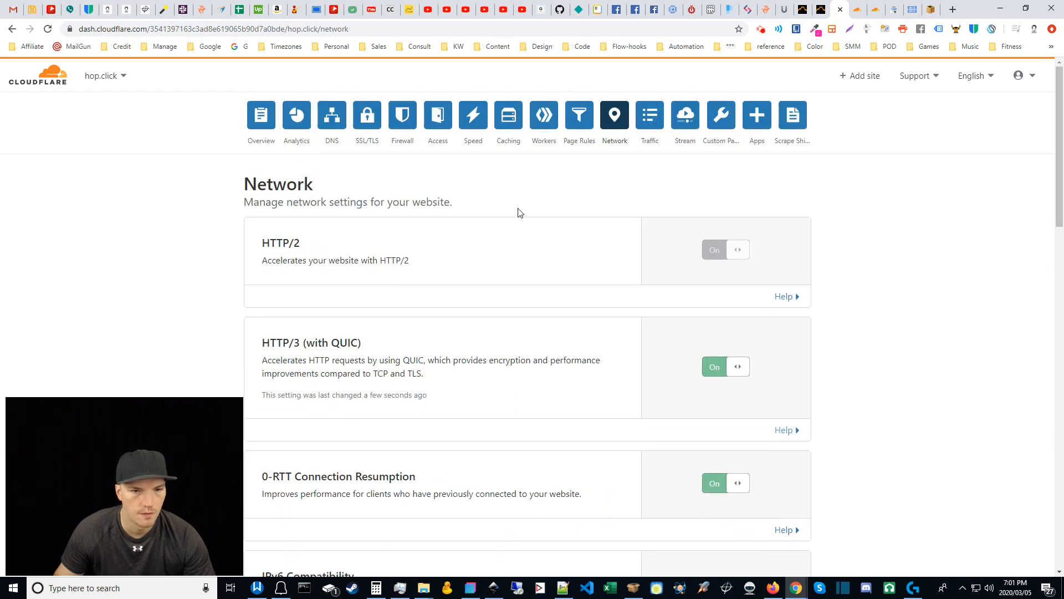
{"action": "left_click", "coordinate": [652, 117]}
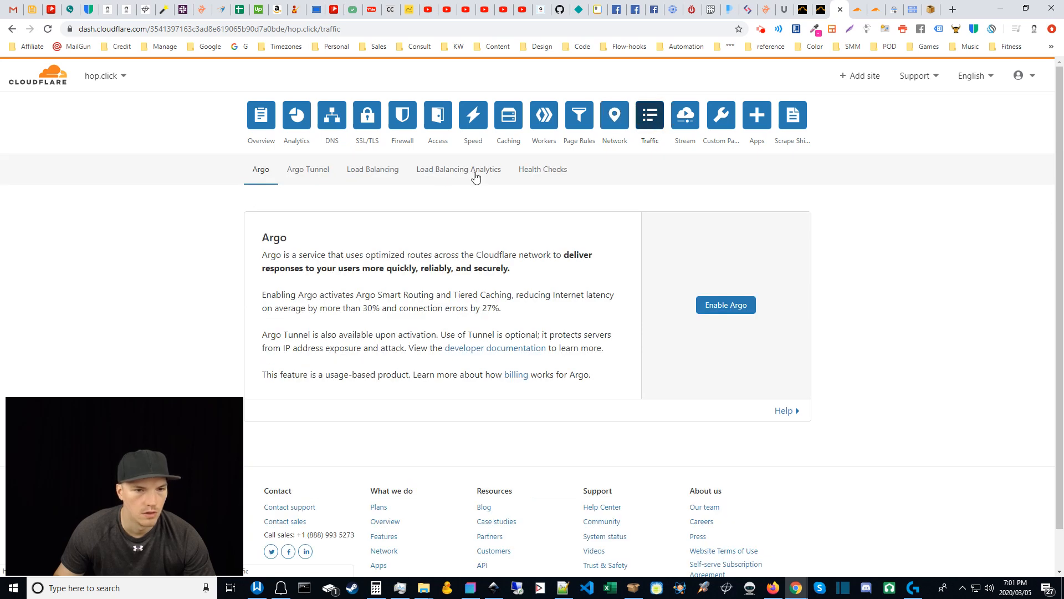
{"action": "left_click", "coordinate": [796, 123]}
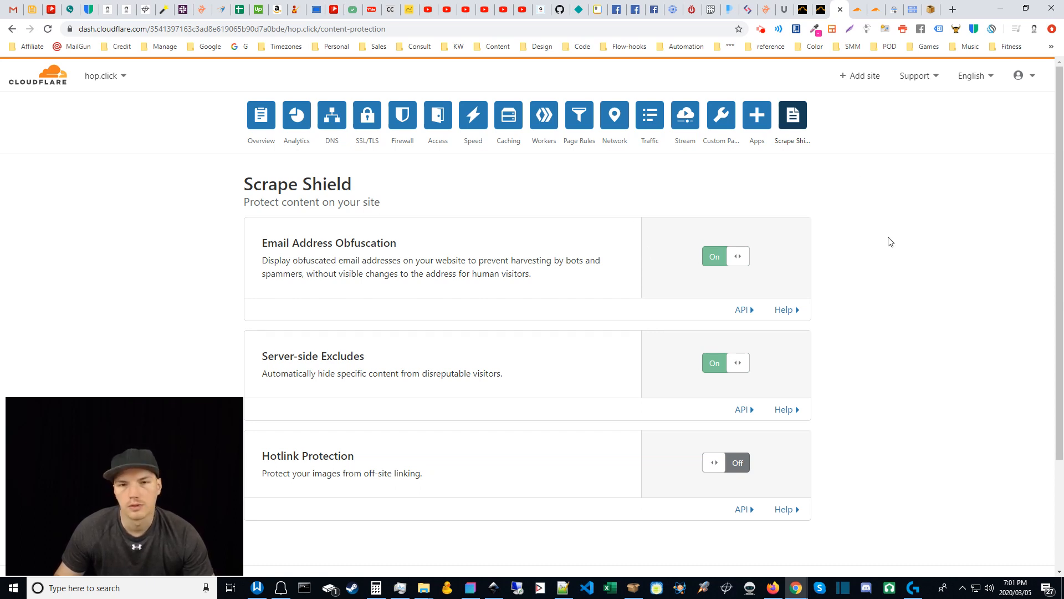
Switch to Firefox, load hop.click in a new tab and look over the live homepage down to its footer
{"action": "left_click", "coordinate": [774, 587]}
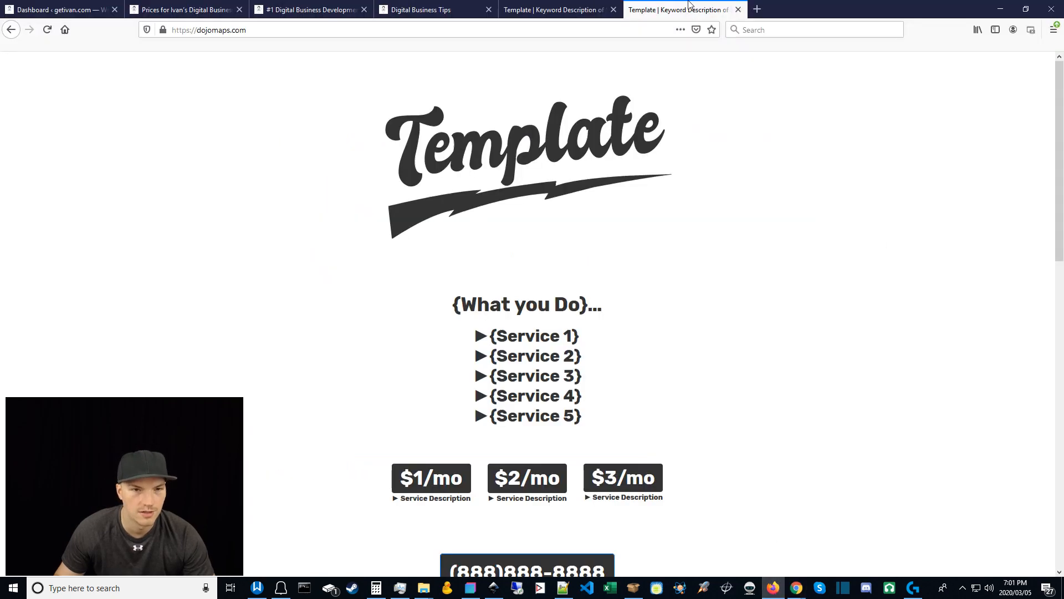
{"action": "left_click", "coordinate": [759, 9]}
{"action": "type", "text": "hop.click"}
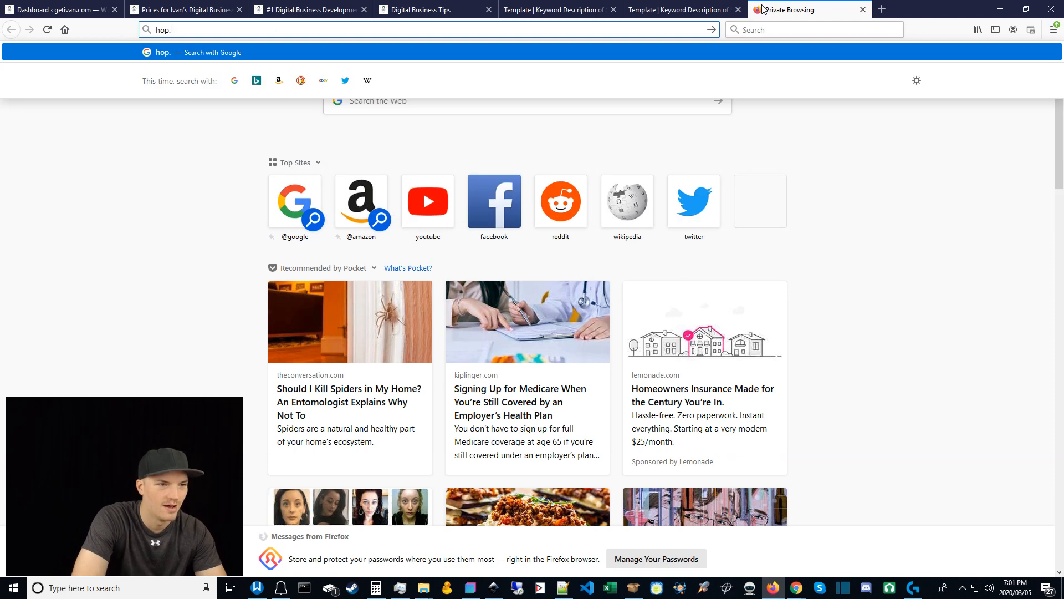
{"action": "key", "text": "Return"}
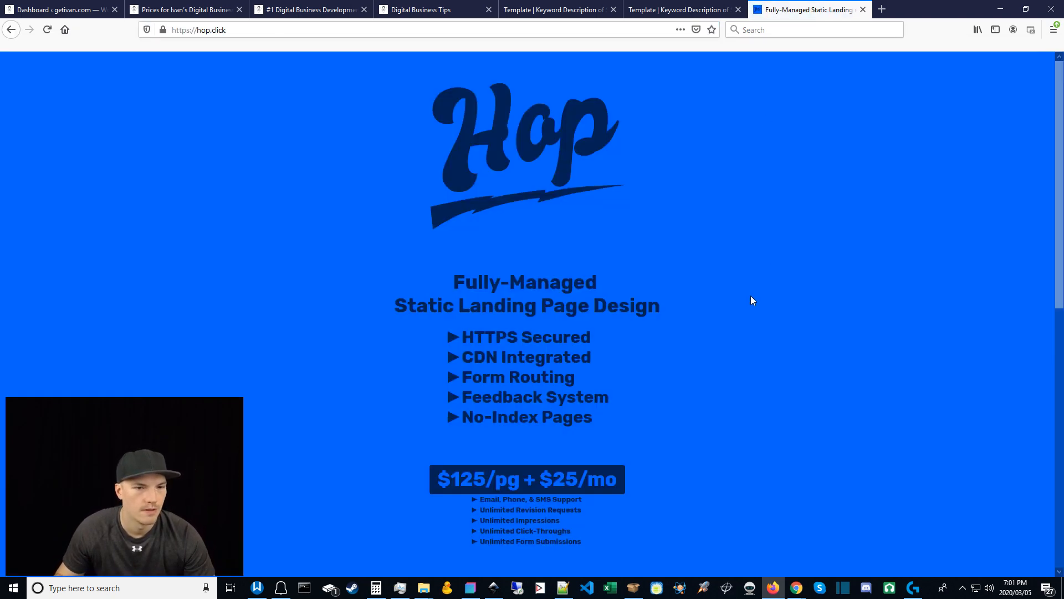
{"action": "left_click_drag", "start_coordinate": [1061, 131], "coordinate": [1061, 397]}
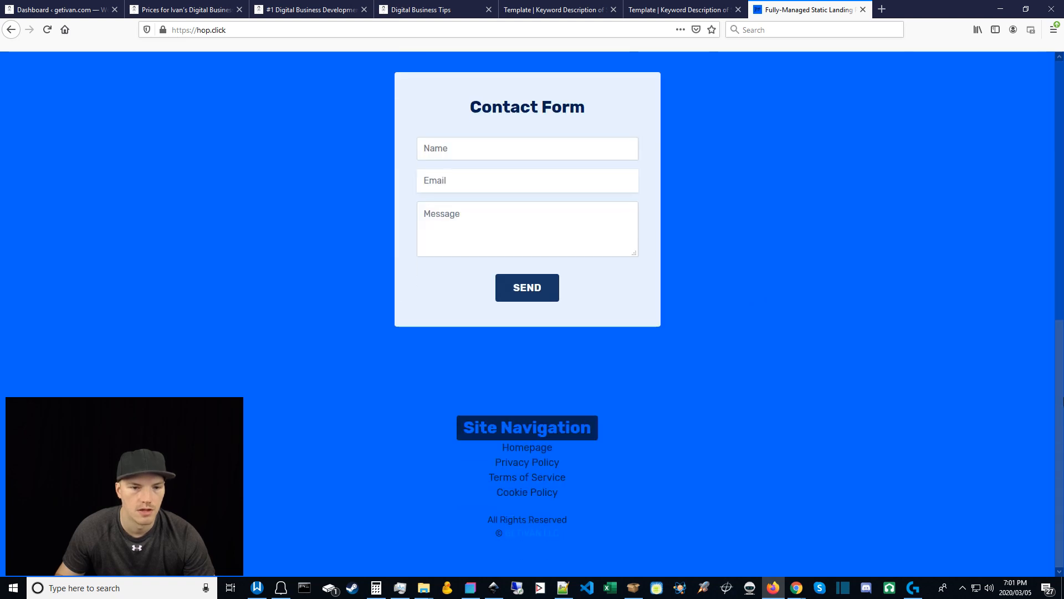
Check the live site's Privacy Policy, Terms of Service and Cookie Policy pages through the footer links
{"action": "scroll", "coordinate": [1058, 399], "scroll_direction": "up", "scroll_amount": 2}
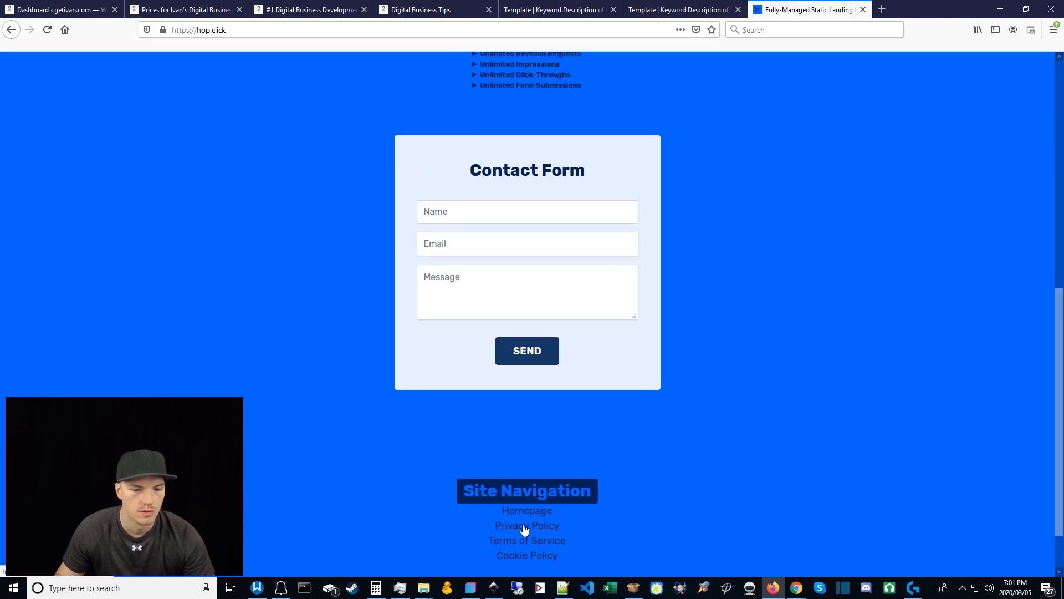
{"action": "left_click", "coordinate": [525, 525]}
{"action": "scroll", "coordinate": [524, 524], "scroll_direction": "down", "scroll_amount": 20}
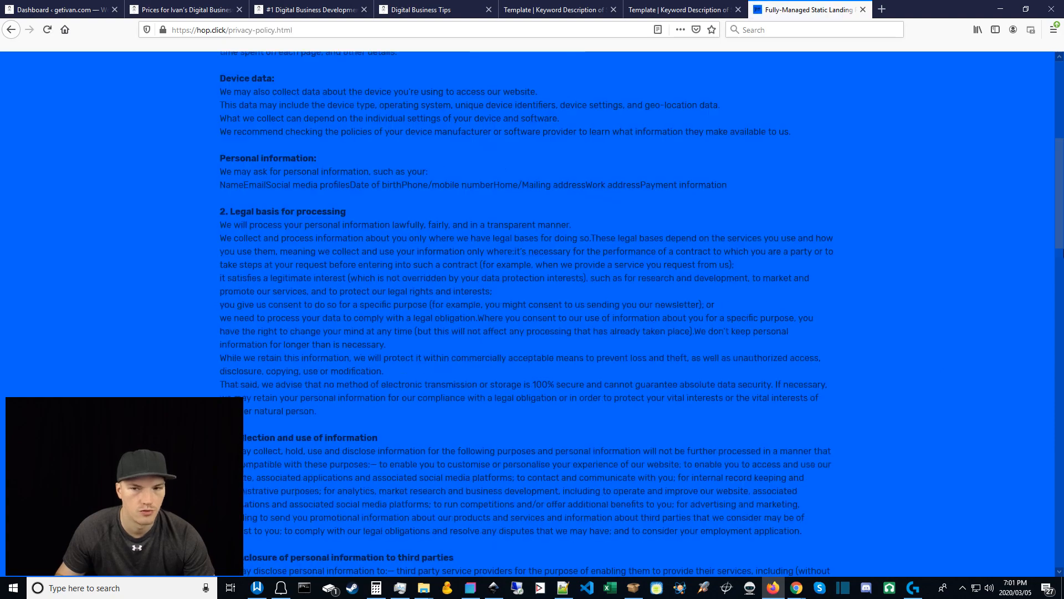
{"action": "left_click", "coordinate": [527, 480]}
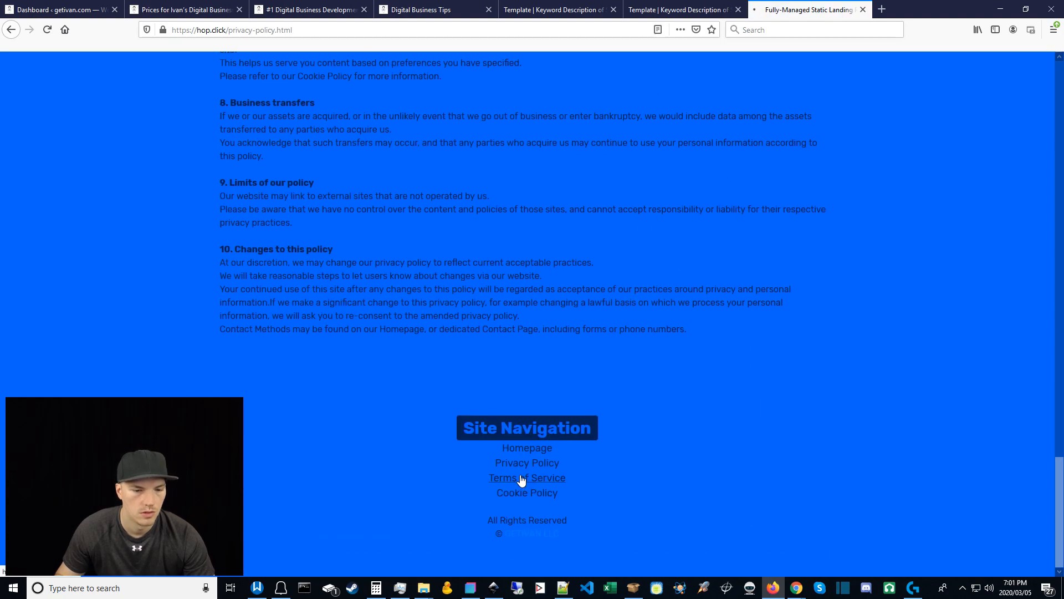
{"action": "scroll", "coordinate": [1062, 382], "scroll_direction": "down", "scroll_amount": 8}
{"action": "scroll", "coordinate": [1062, 381], "scroll_direction": "down", "scroll_amount": 5}
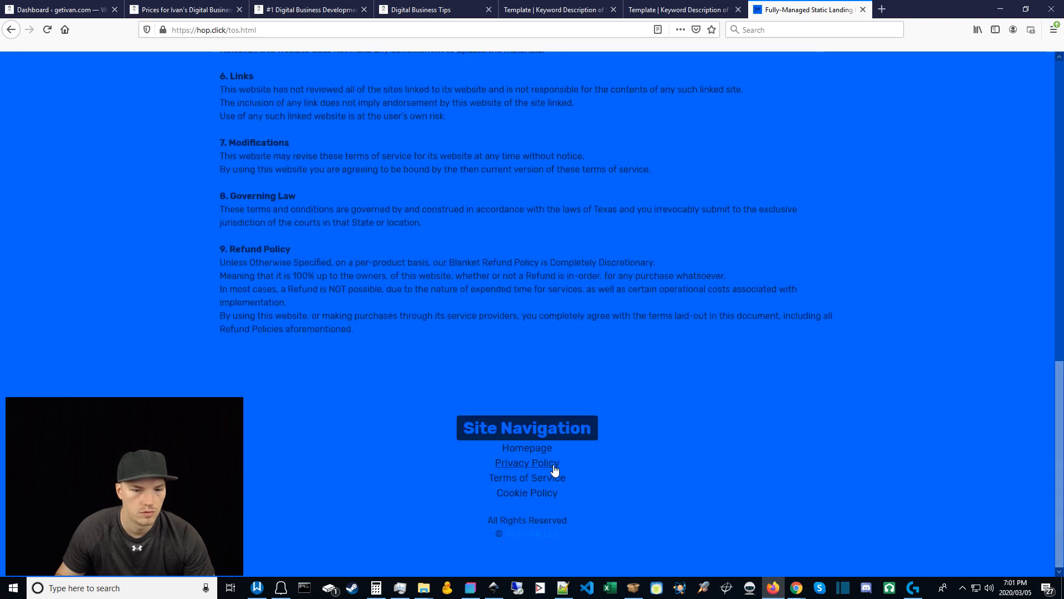
{"action": "left_click", "coordinate": [511, 492]}
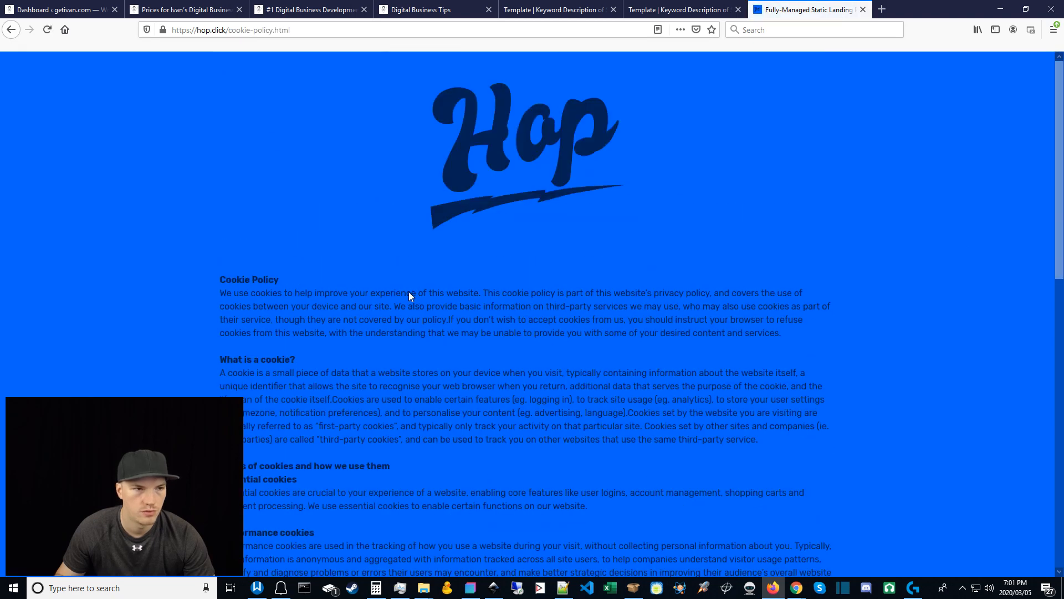
Inspect the connection security details for hop.click and return to the site's homepage through its logo
{"action": "left_click", "coordinate": [162, 29]}
{"action": "left_click", "coordinate": [374, 87]}
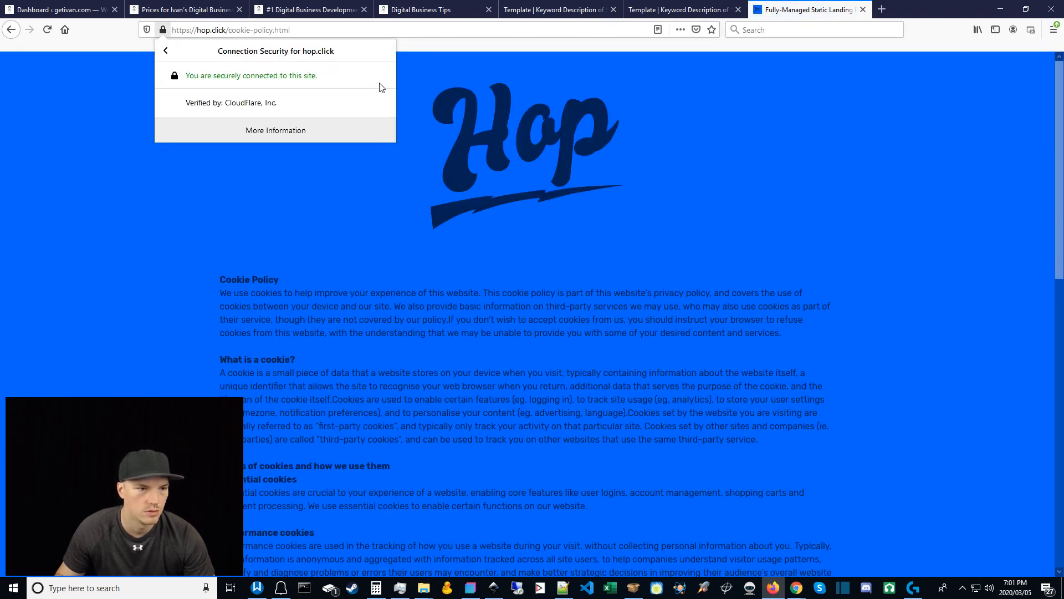
{"action": "left_click", "coordinate": [563, 171]}
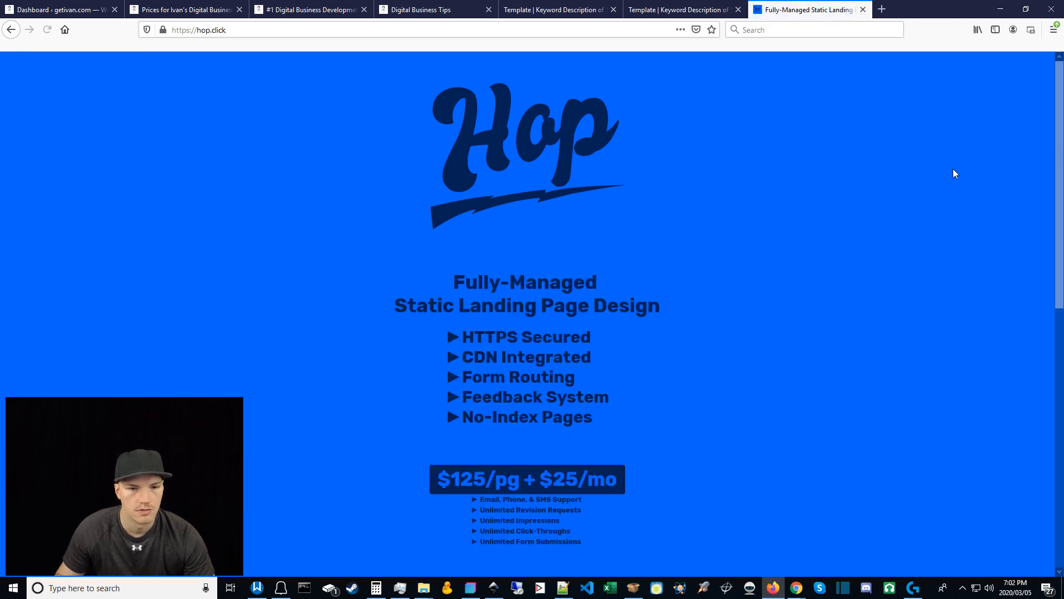
Minimize Firefox to return to the Cloudflare dashboard in Chrome and open hop.click's overview page
{"action": "left_click", "coordinate": [1002, 11]}
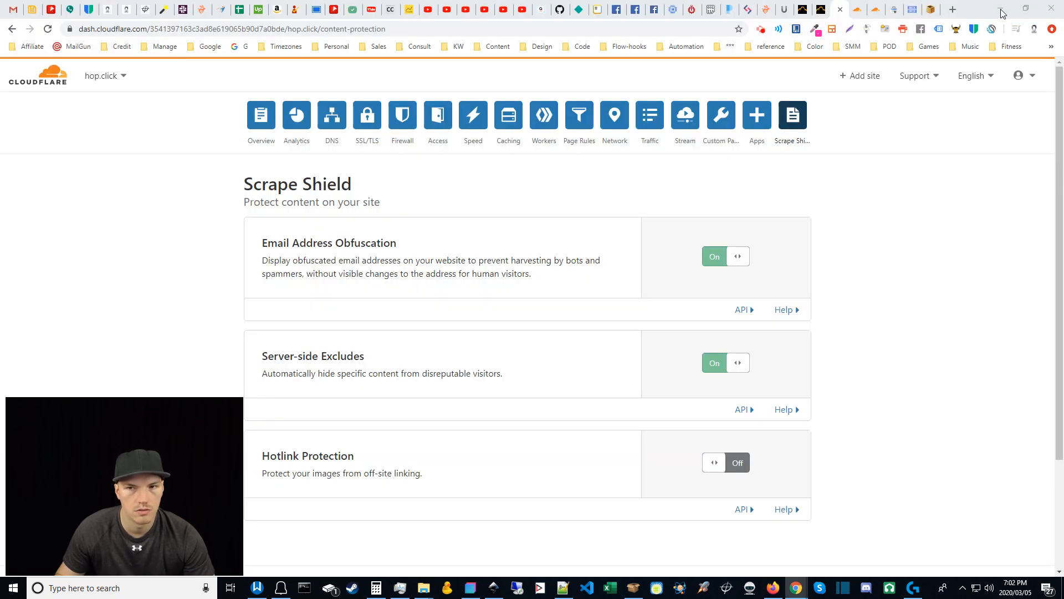
{"action": "left_click", "coordinate": [760, 31]}
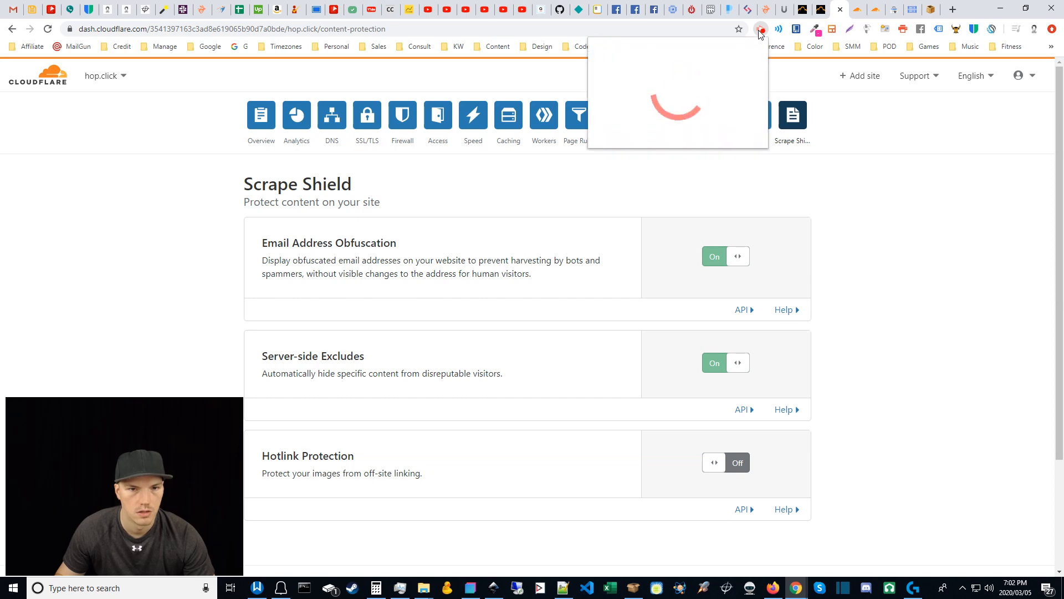
{"action": "left_click", "coordinate": [760, 32]}
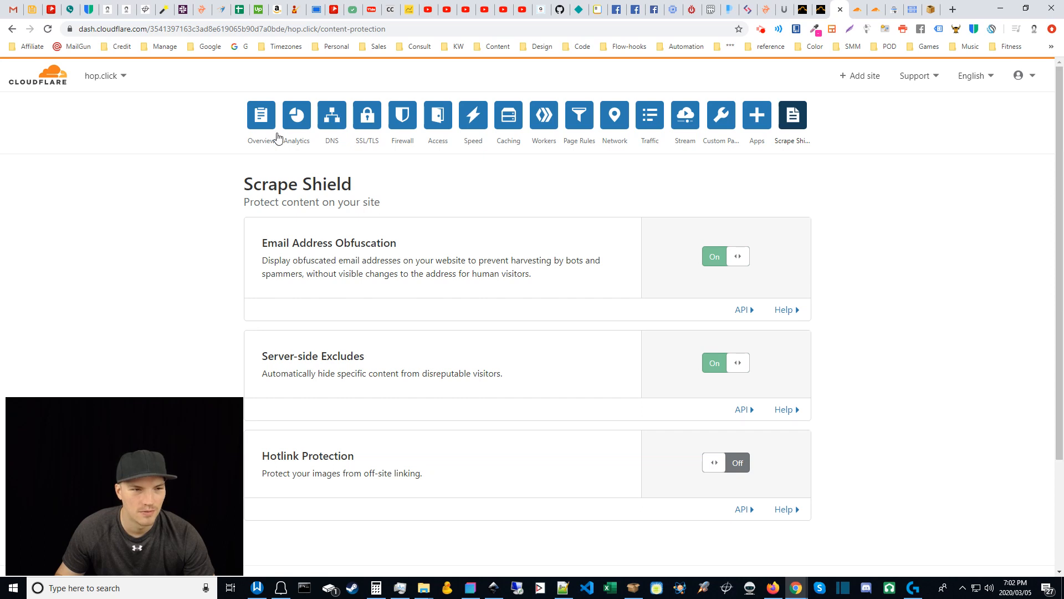
{"action": "left_click", "coordinate": [261, 118]}
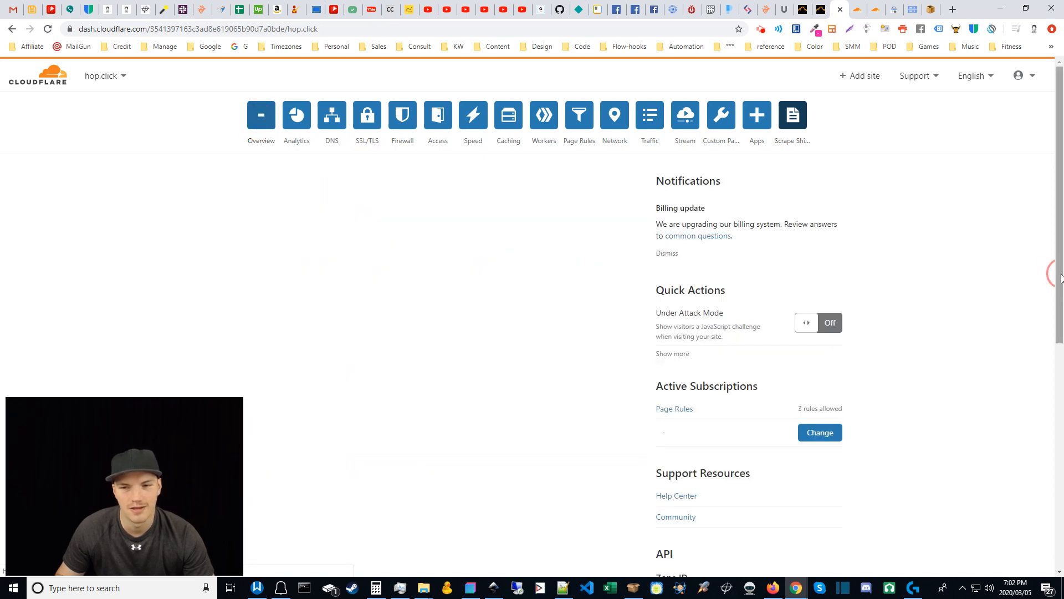